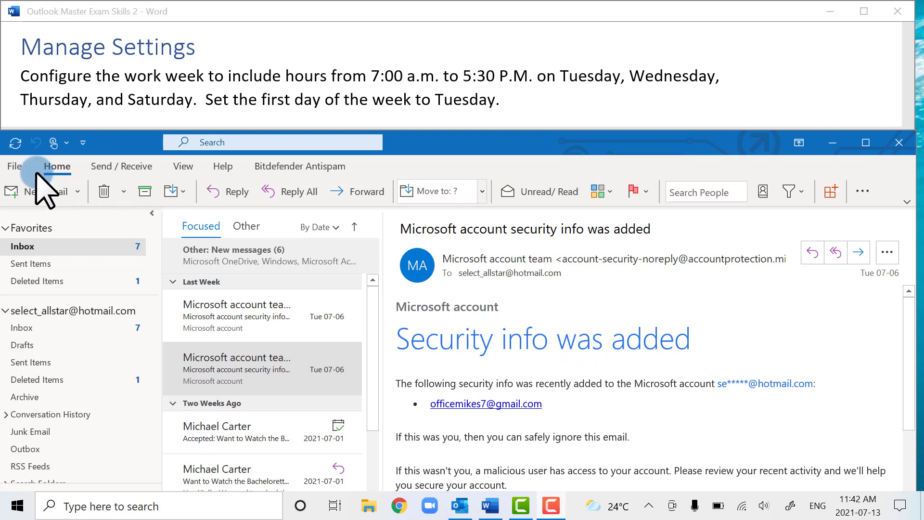
Step: In the calendar options, set the work hours to start at 7:00 AM and end at 5:30 PM
left_click(20, 166)
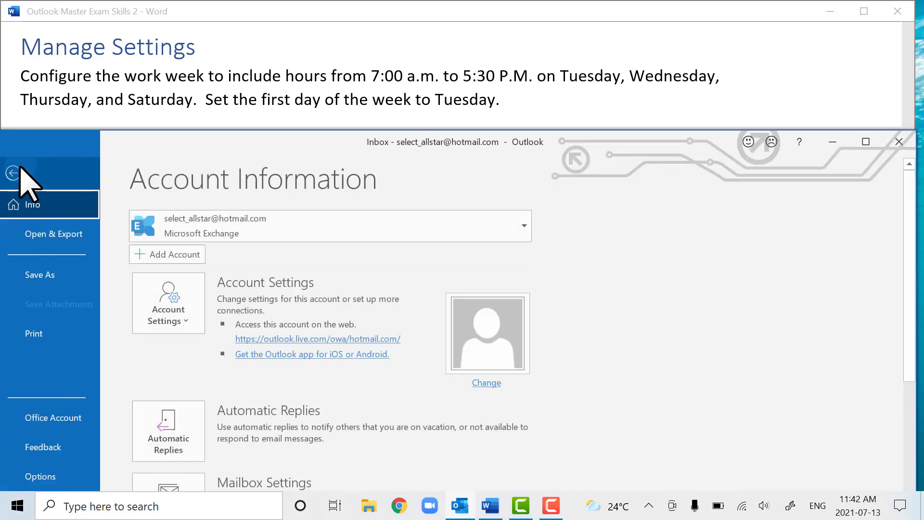
left_click(57, 476)
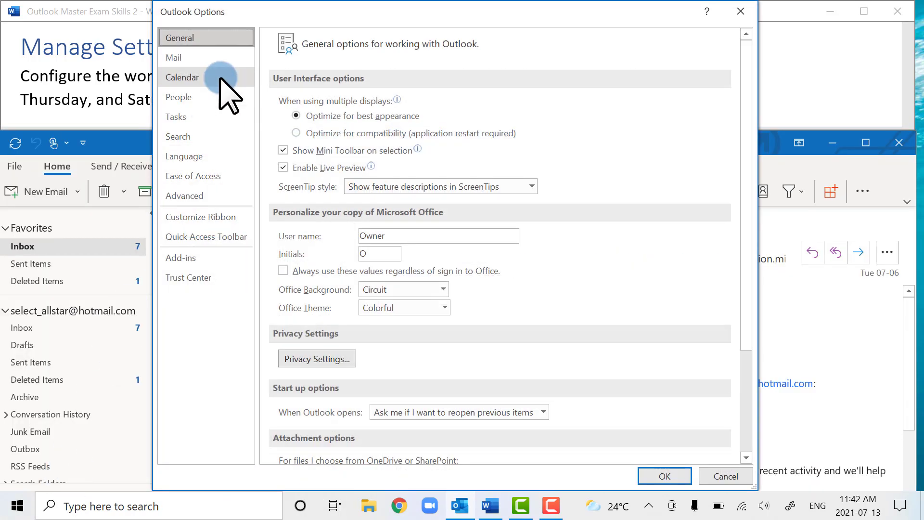
left_click(223, 88)
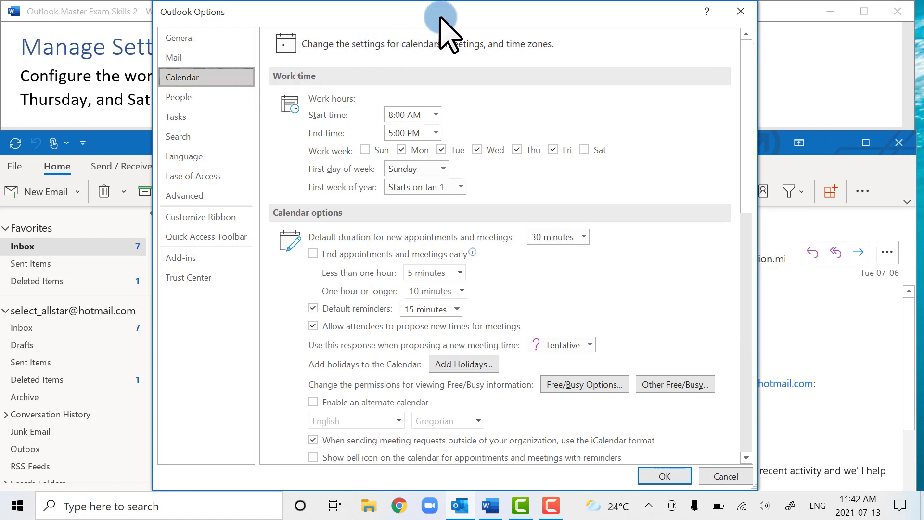
left_click_drag(439, 17, 432, 150)
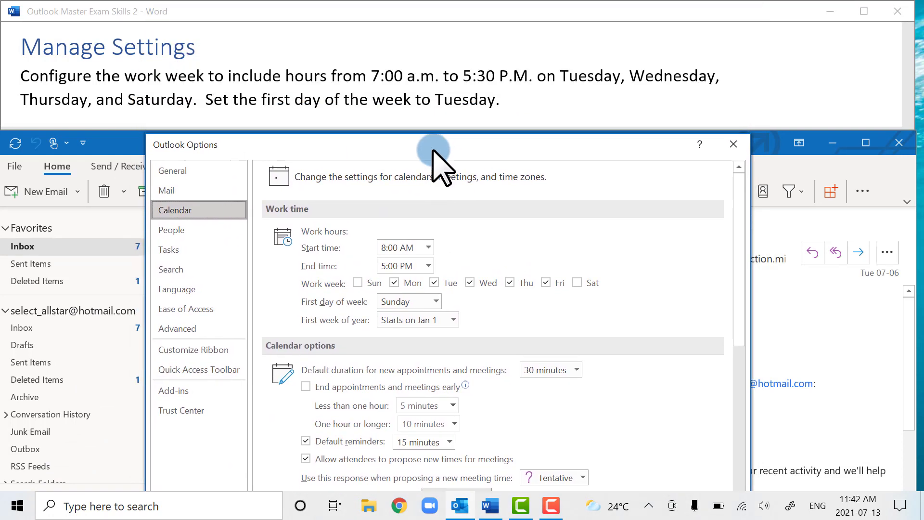
left_click(428, 247)
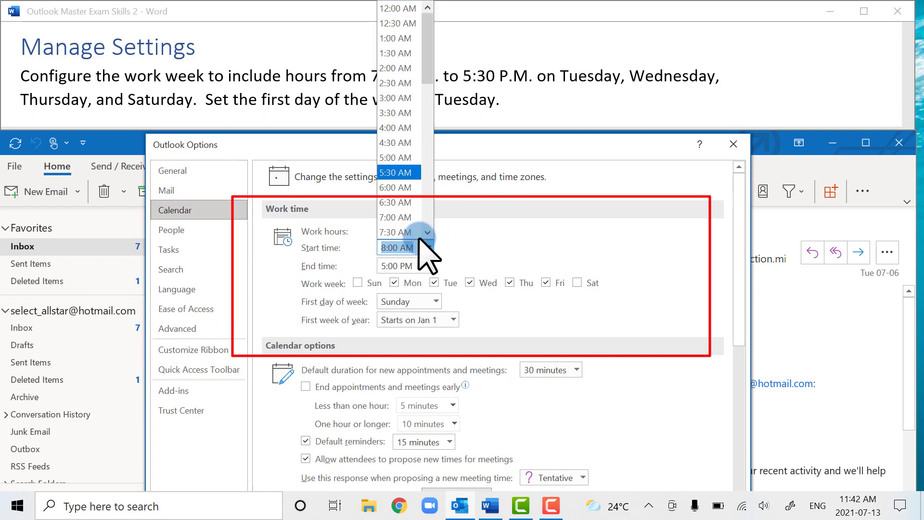
left_click(402, 219)
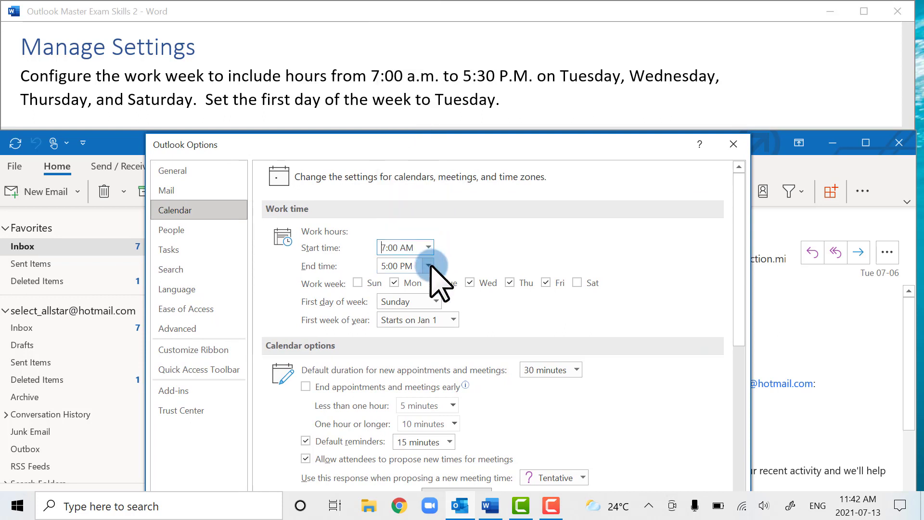
left_click(428, 266)
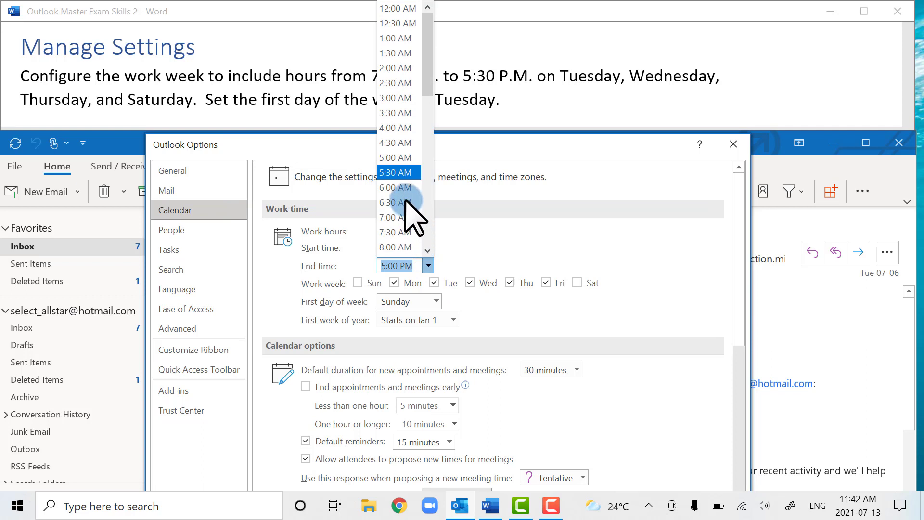
scroll(407, 202, "down", 2)
scroll(404, 198, "down", 5)
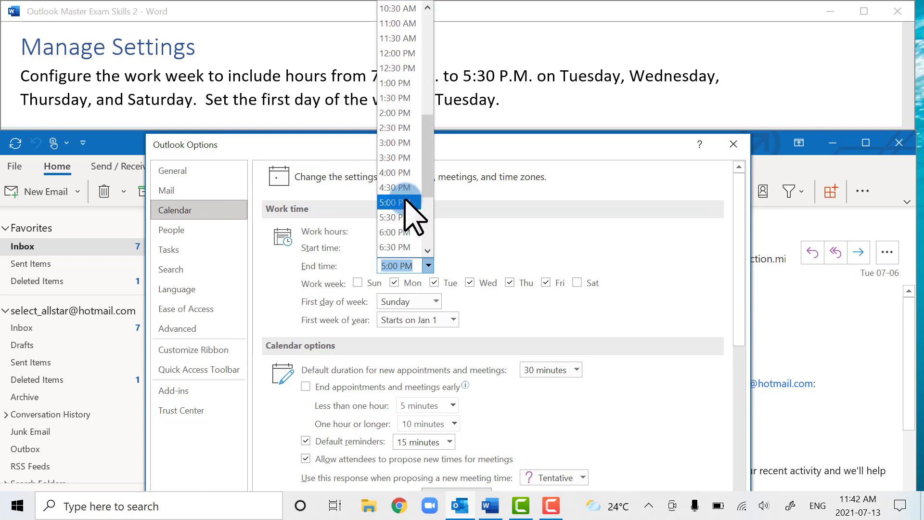
left_click(404, 212)
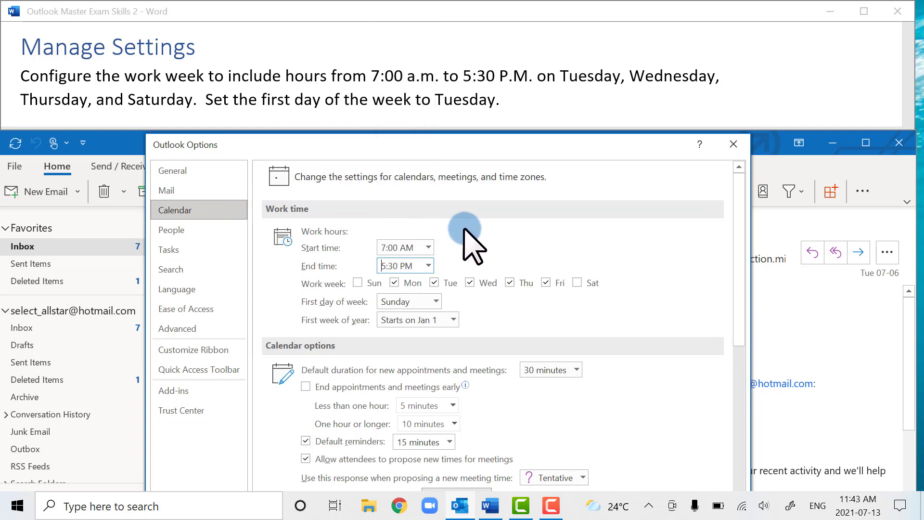
Step: Make the work week Tuesday, Wednesday, Thursday and Saturday, with Tuesday as the first day of the week
left_click(395, 283)
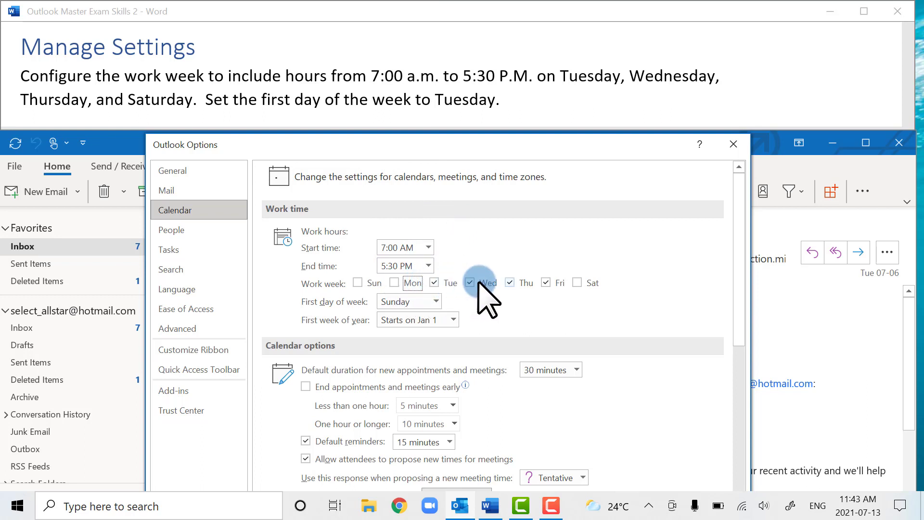
left_click(547, 284)
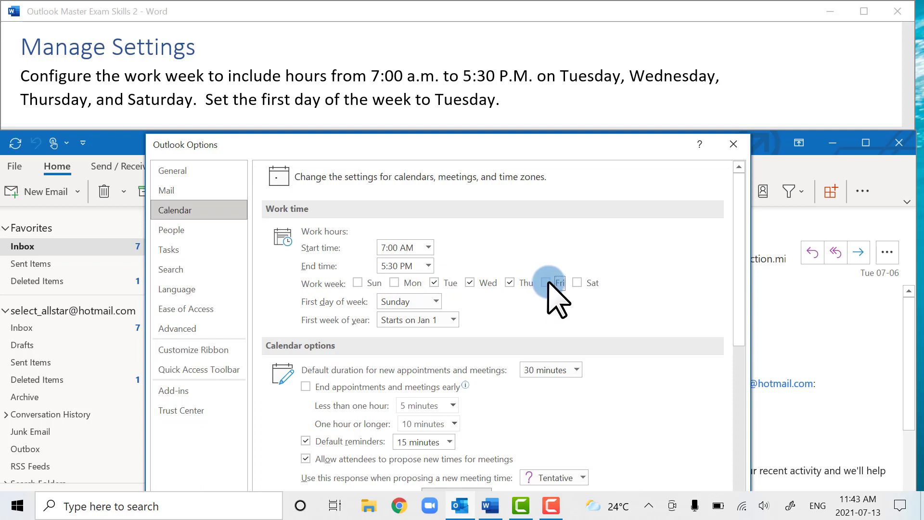
left_click(578, 283)
left_click(436, 302)
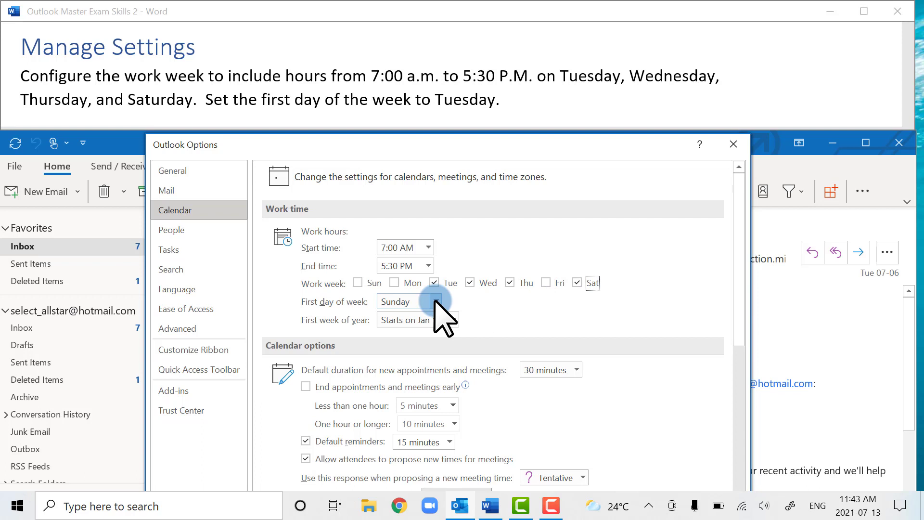
left_click(435, 302)
left_click(404, 348)
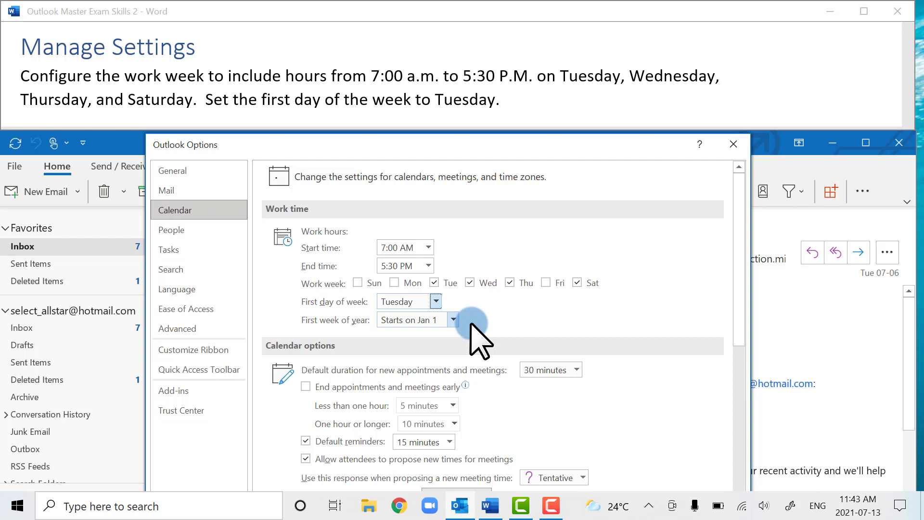
Step: Set the first week of the year to First full week and apply the calendar options
left_click(454, 321)
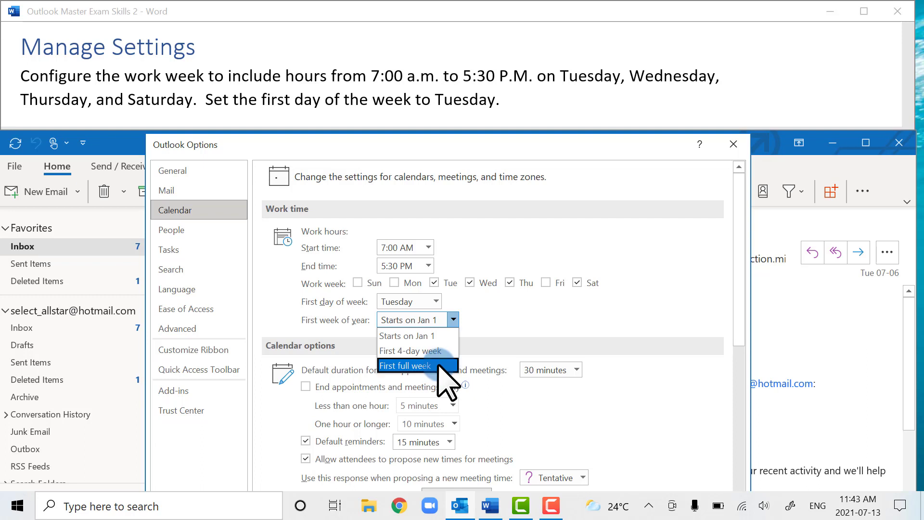
left_click(414, 366)
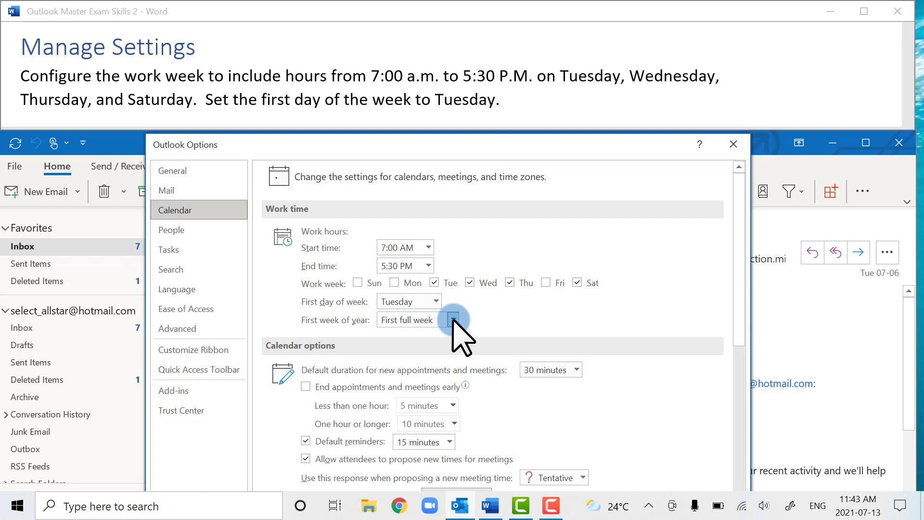
left_click_drag(511, 144, 503, 11)
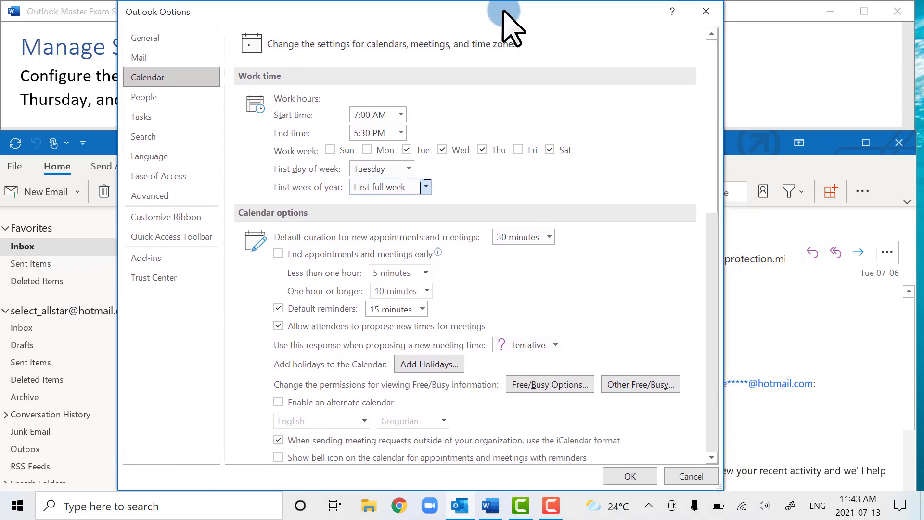
left_click(634, 476)
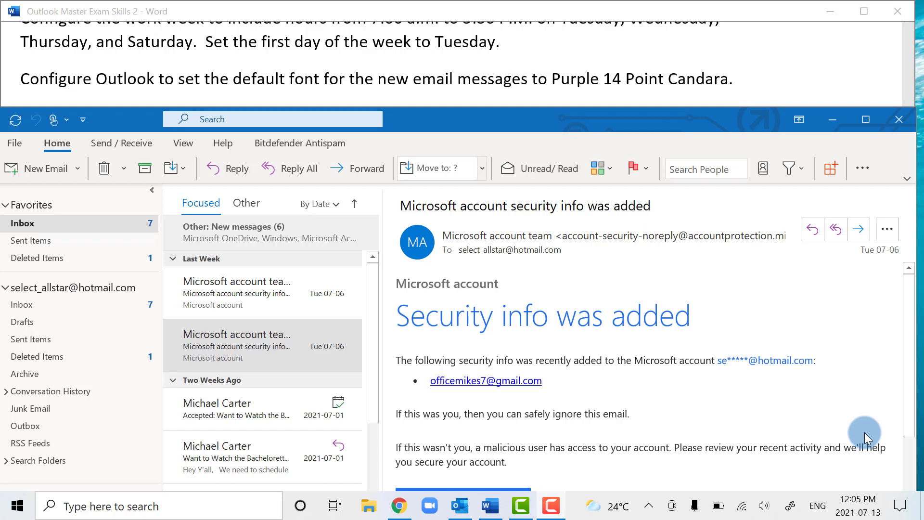
Step: Open the Stationery and Fonts settings from the mail options, keeping the task instructions in view
left_click(14, 142)
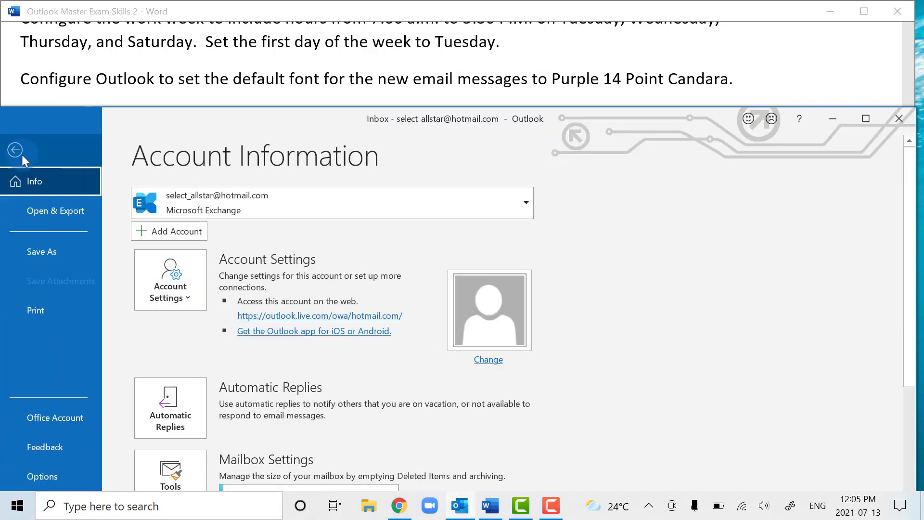
left_click(43, 477)
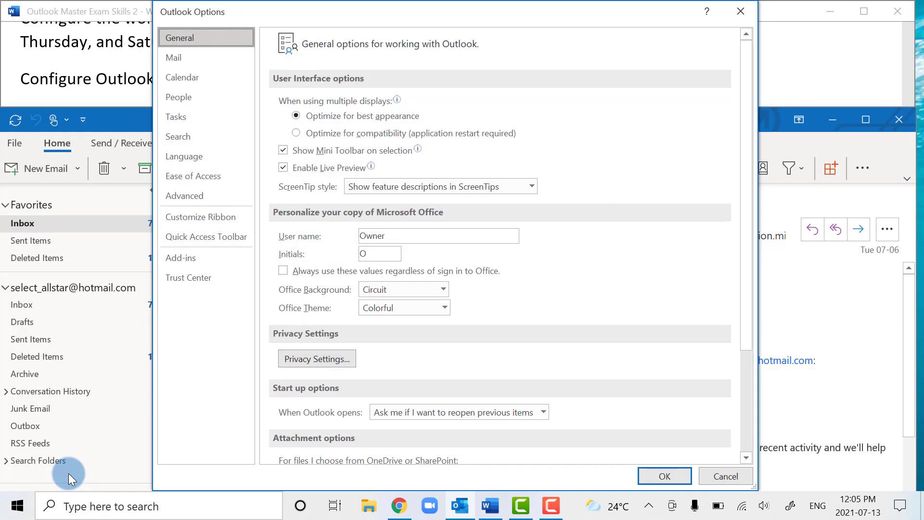
left_click(230, 57)
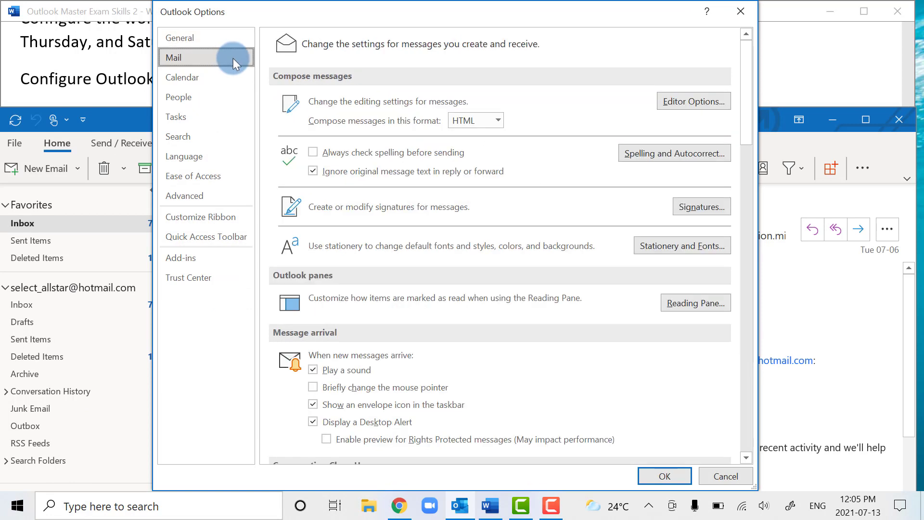
left_click(696, 249)
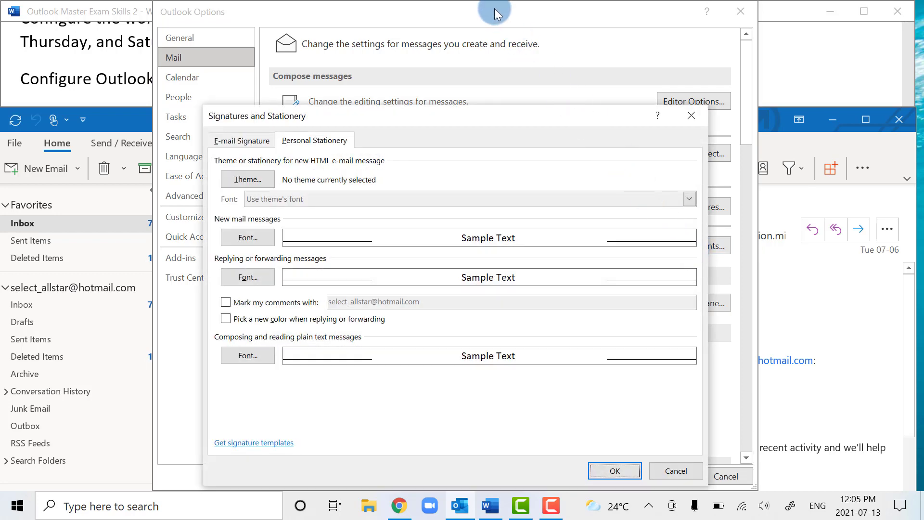
left_click(659, 476)
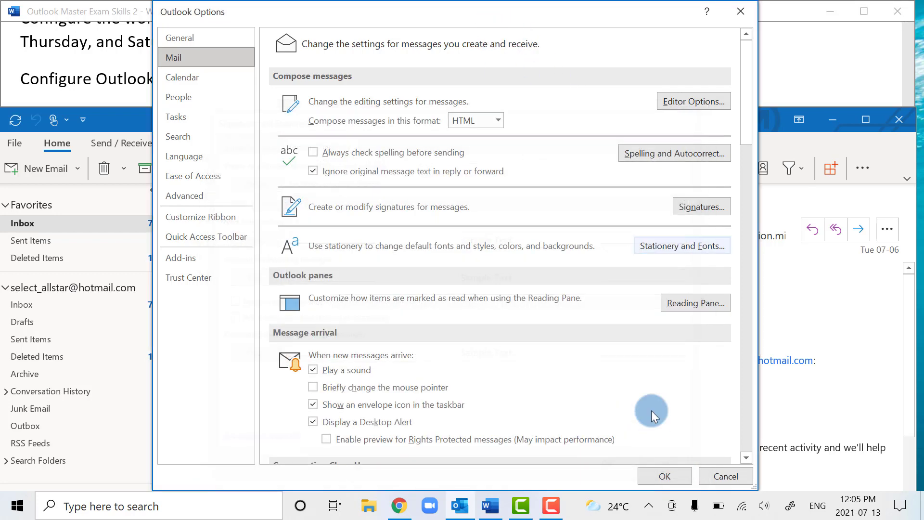
left_click_drag(608, 7, 584, 107)
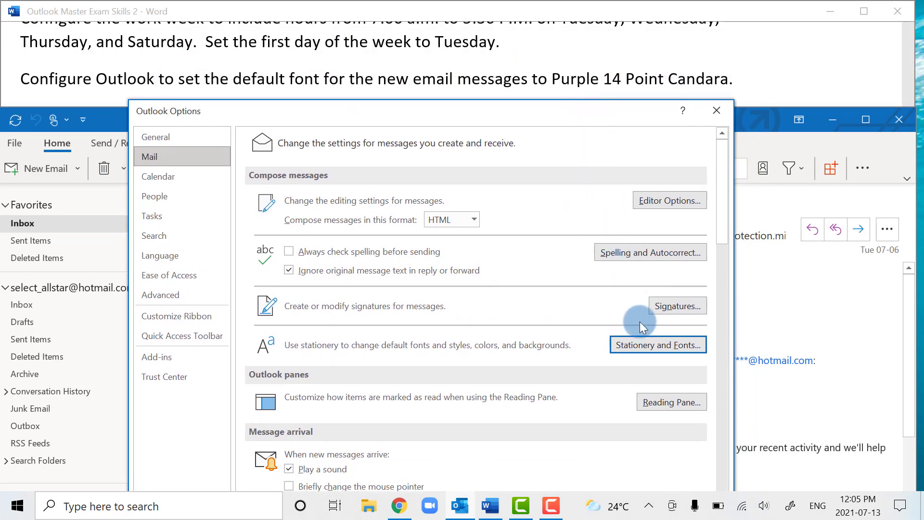
left_click(646, 348)
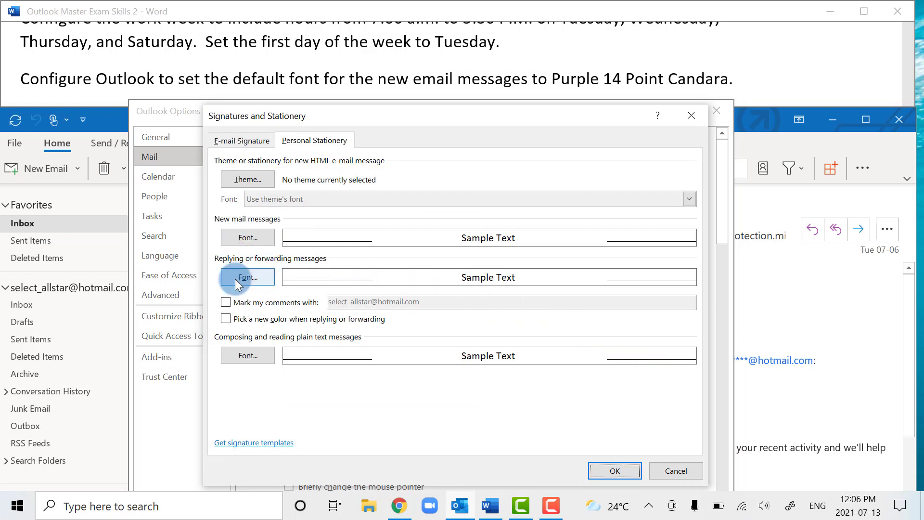
Step: Set the font for new mail messages to the standard purple colour and size 14
left_click(259, 244)
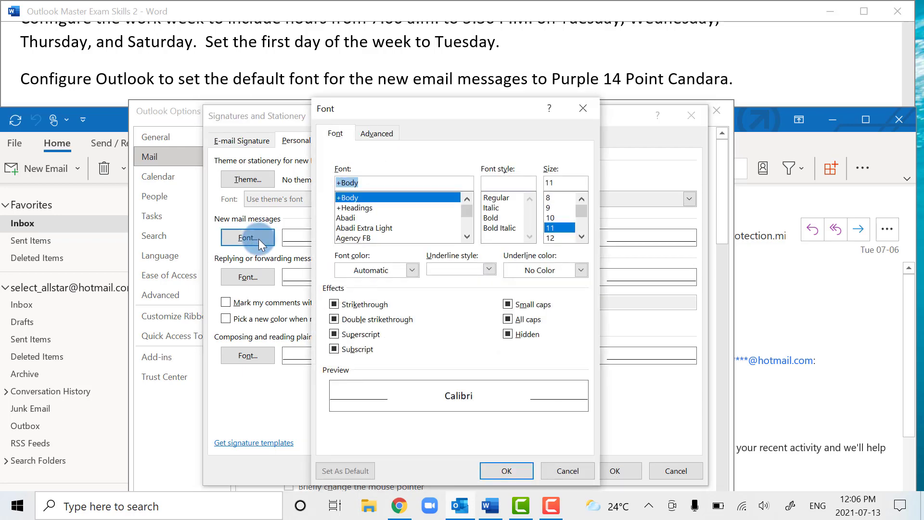
left_click(411, 271)
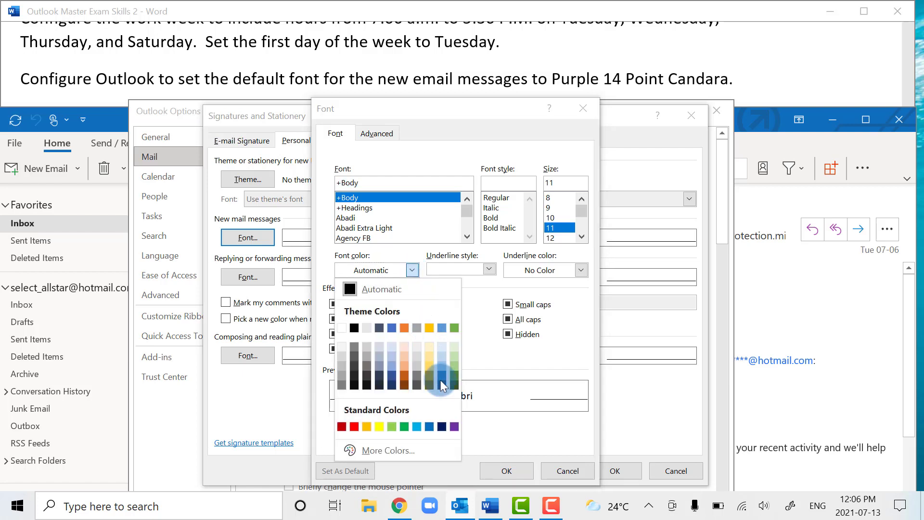
left_click(454, 427)
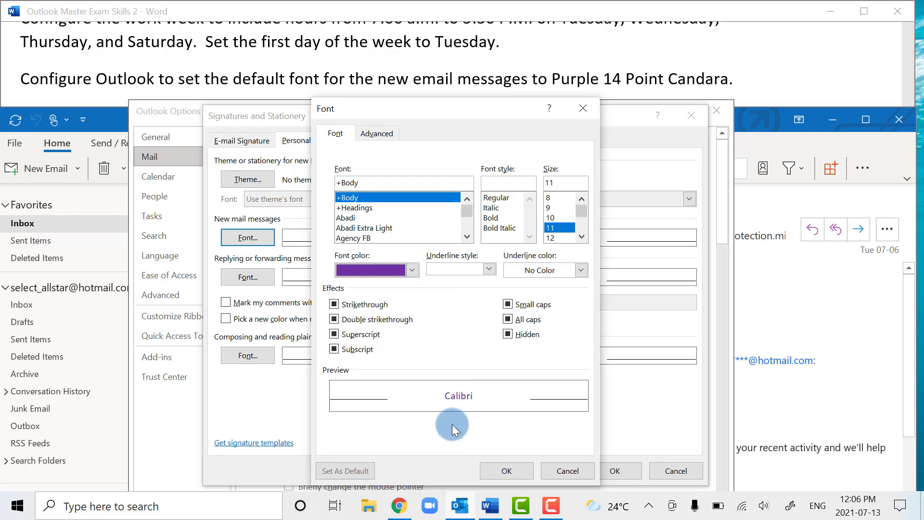
left_click(582, 239)
left_click(582, 238)
left_click(559, 228)
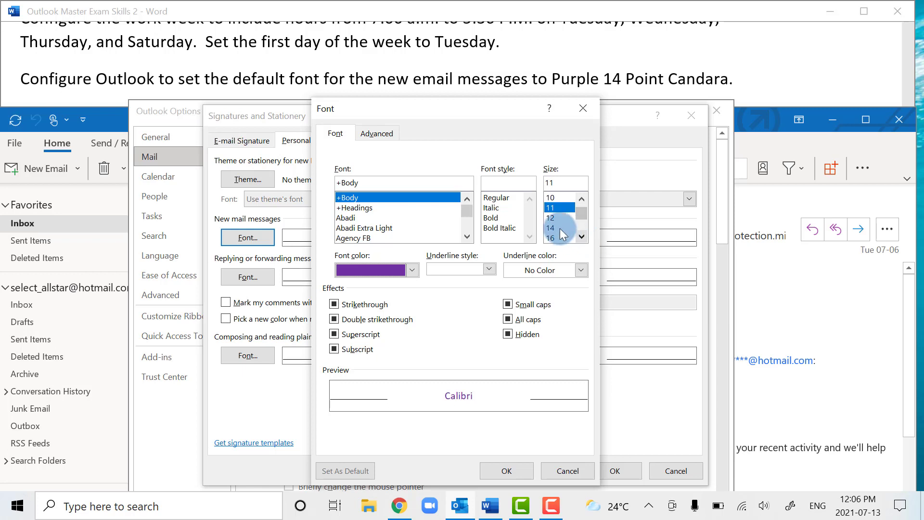
Step: Change the typeface for new mail messages to Candara and confirm the font settings
left_click(413, 183)
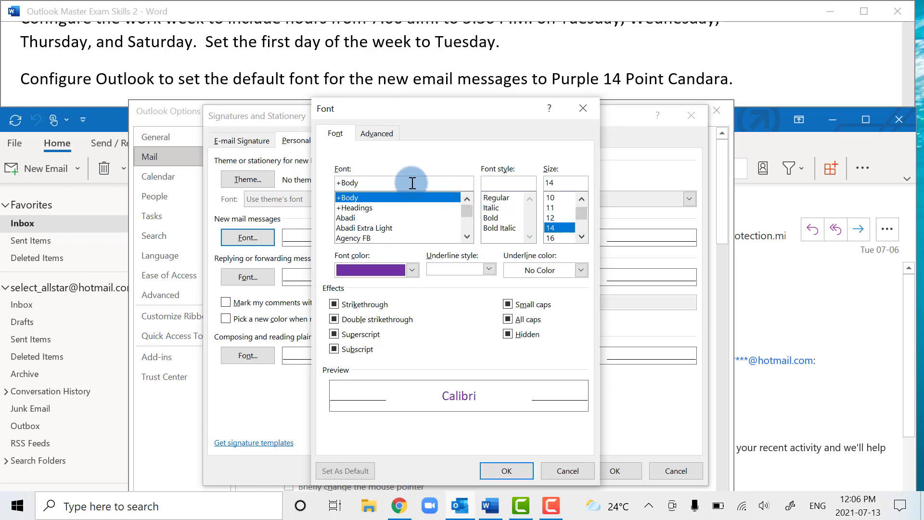
key("BackSpace")
key("BackSpace")
key("BackSpace")
key("BackSpace")
key("BackSpace")
type("Candara")
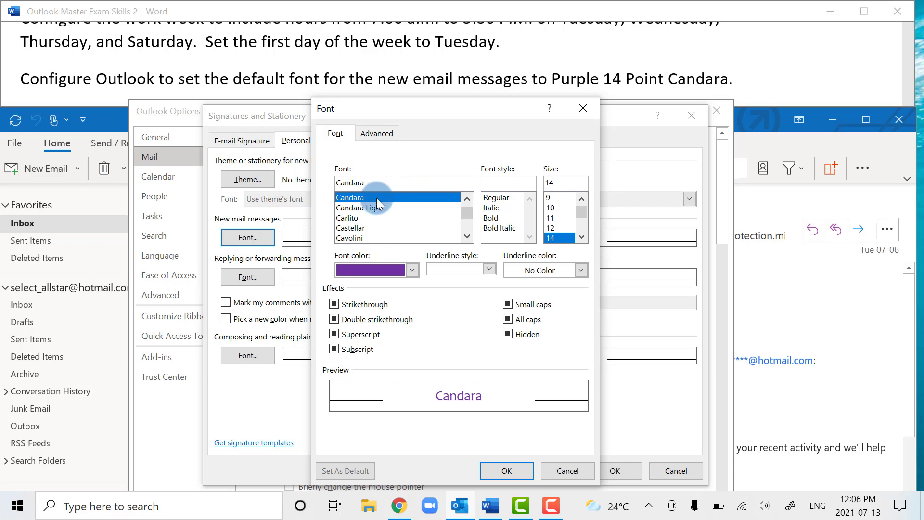
key("Return")
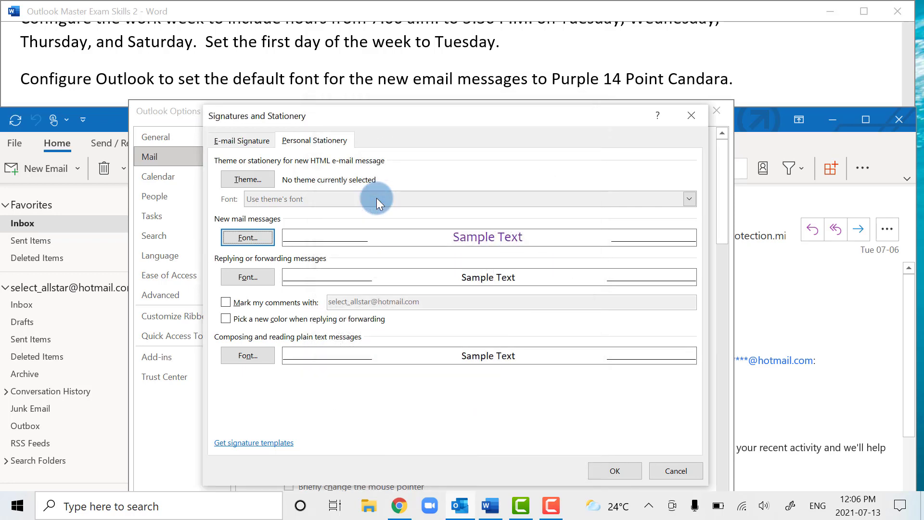
Step: Recheck the font chosen for new mail messages and confirm the signatures and stationery settings
left_click(258, 239)
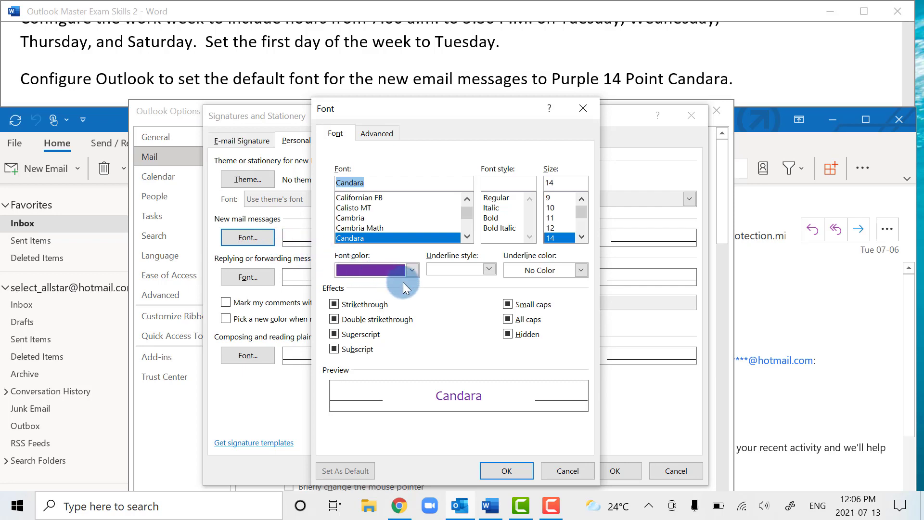
left_click(506, 470)
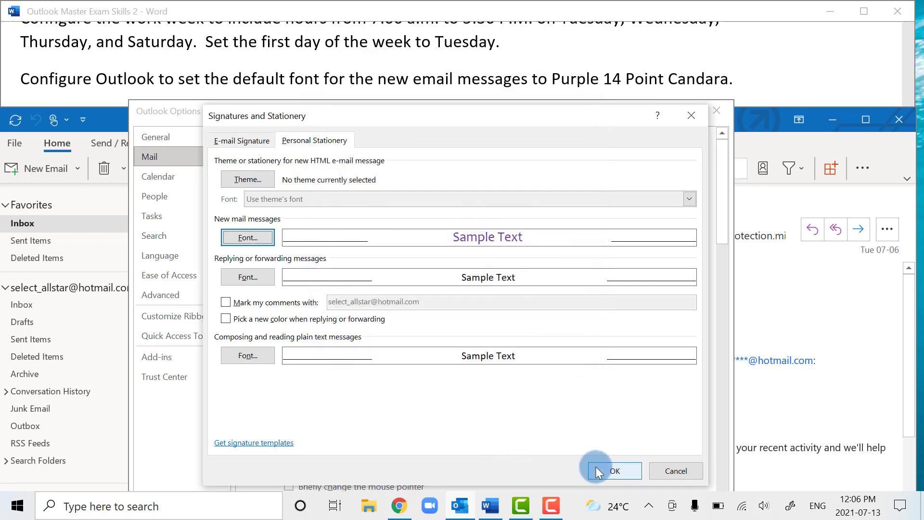
left_click(617, 470)
left_click_drag(613, 120, 552, 25)
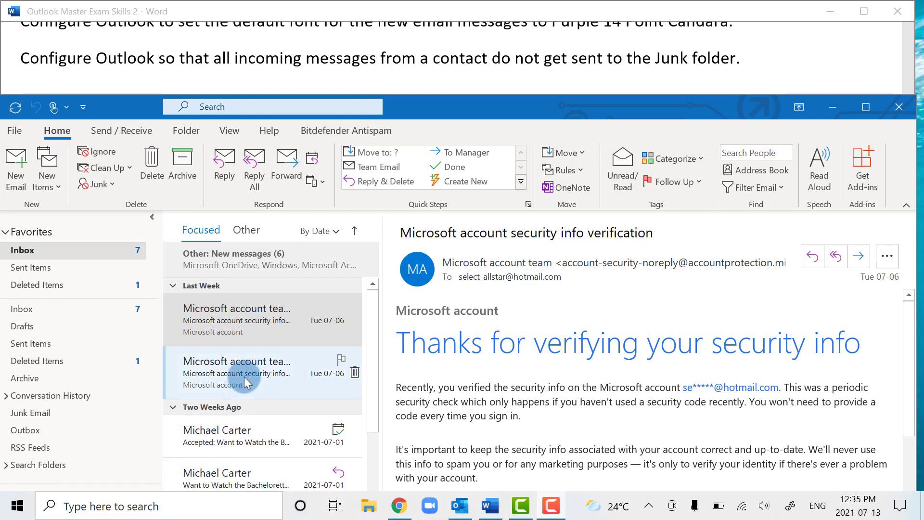
Step: Start creating a rule from the contact's accepted-meeting message in the Inbox
left_click(251, 325)
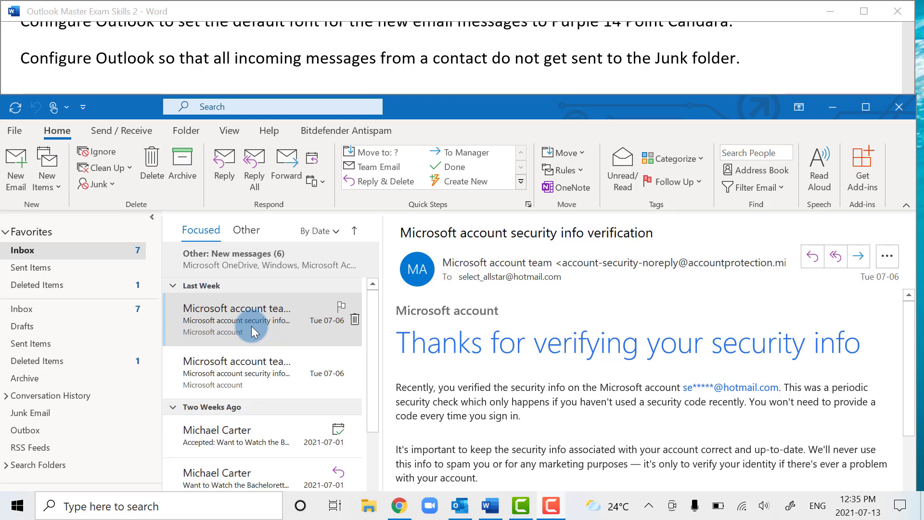
scroll(250, 371, "down", 1)
left_click(249, 411)
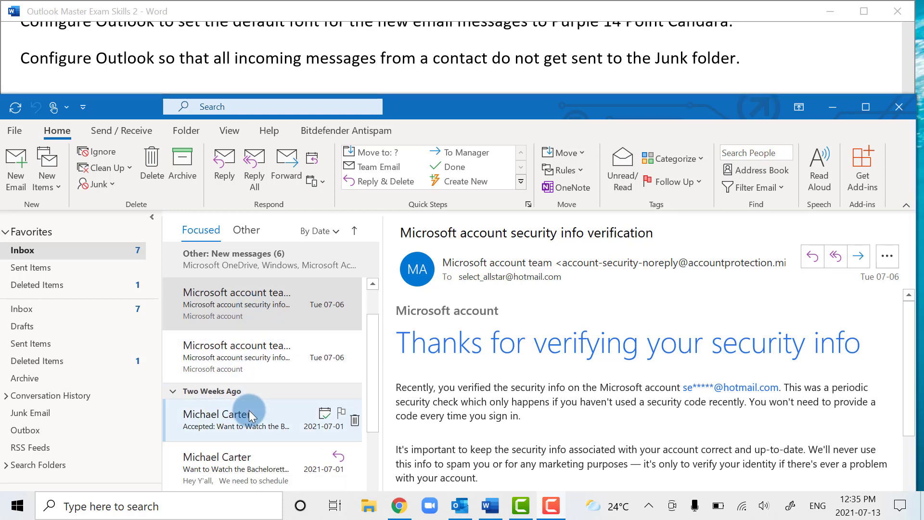
right_click(248, 412)
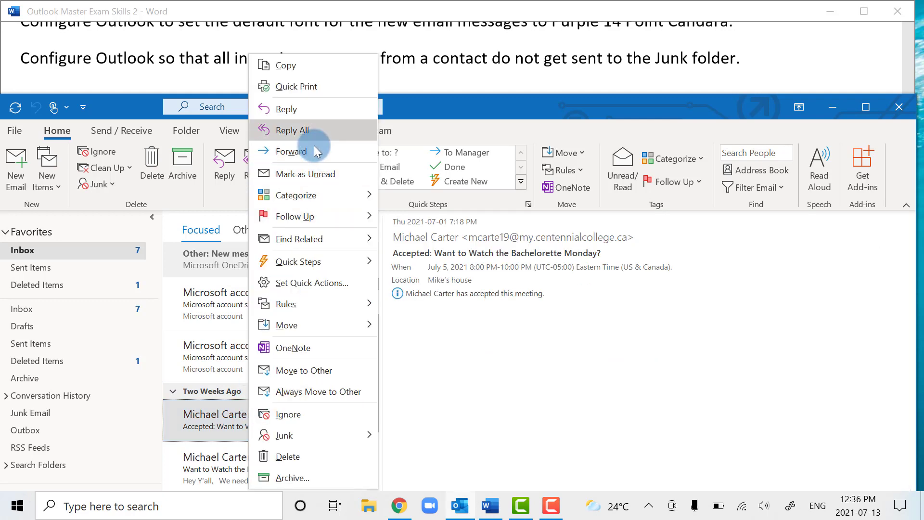
mouse_move(366, 304)
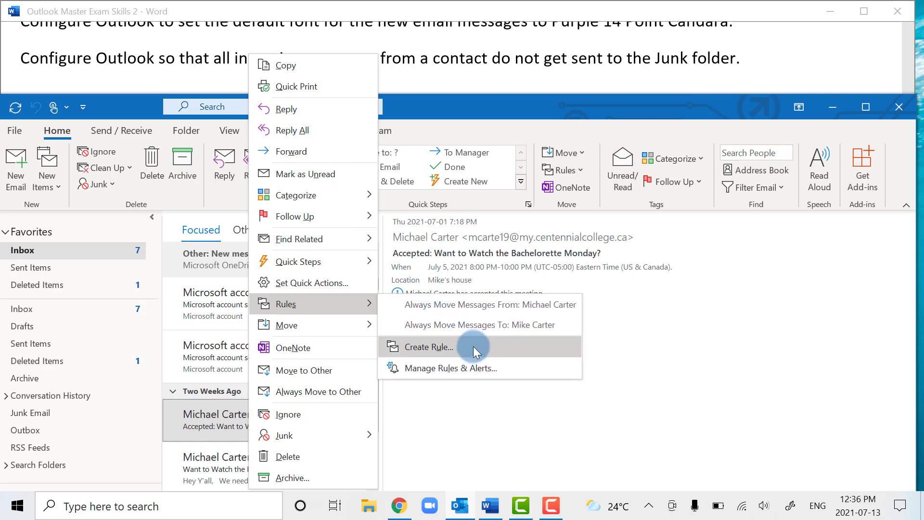
left_click(475, 349)
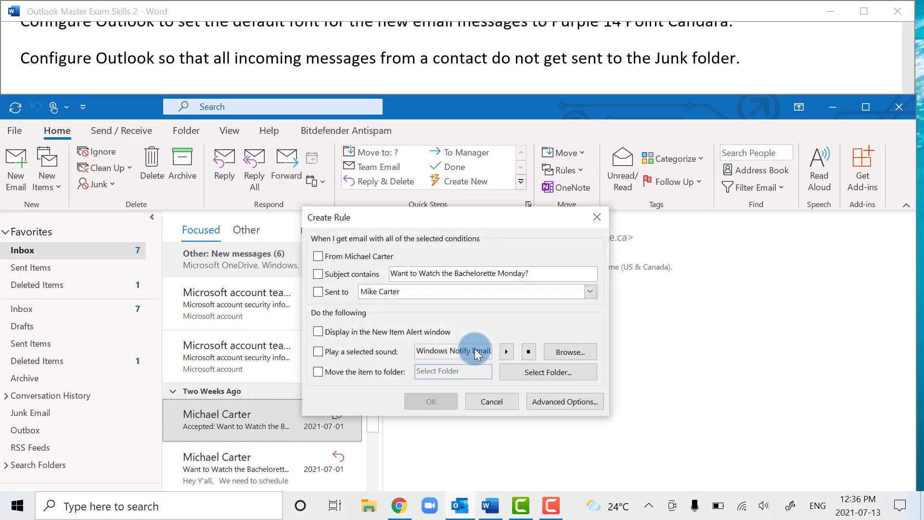
Step: Set the rule's condition so that it applies to messages sent to me only
left_click(318, 292)
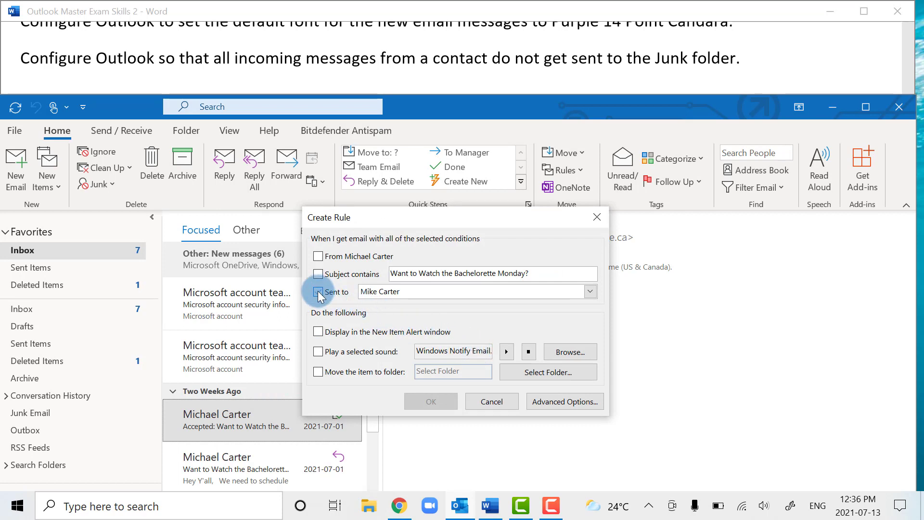
left_click(590, 292)
key("Down")
key("Return")
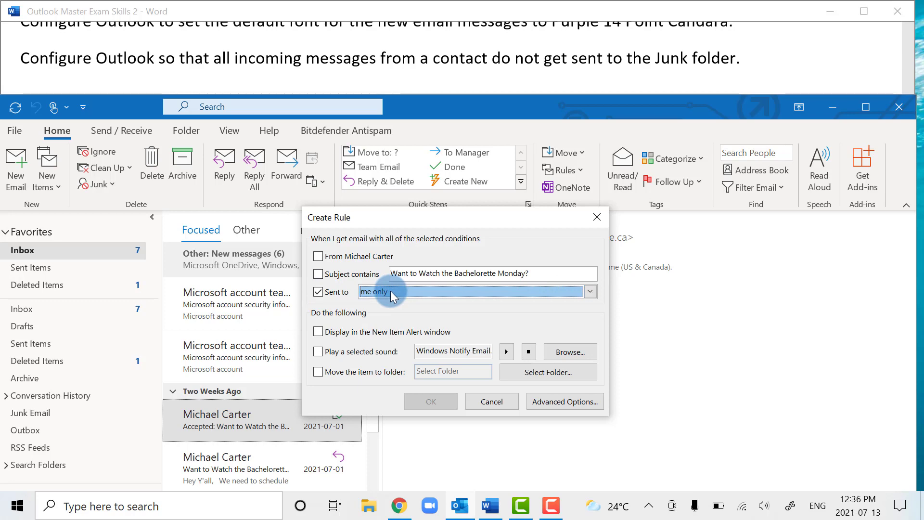
Step: Make the rule move matching items to the Inbox, then create it and run it on messages already in the current folder
left_click(319, 371)
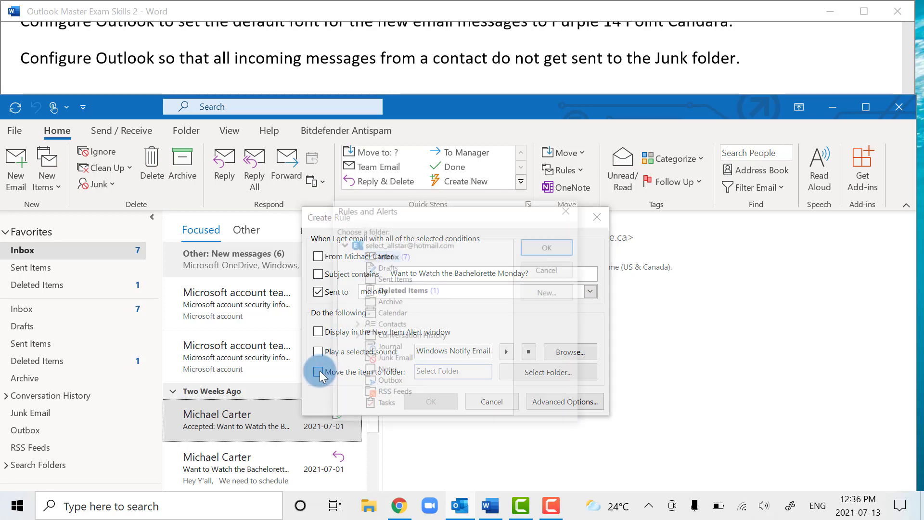
left_click(388, 256)
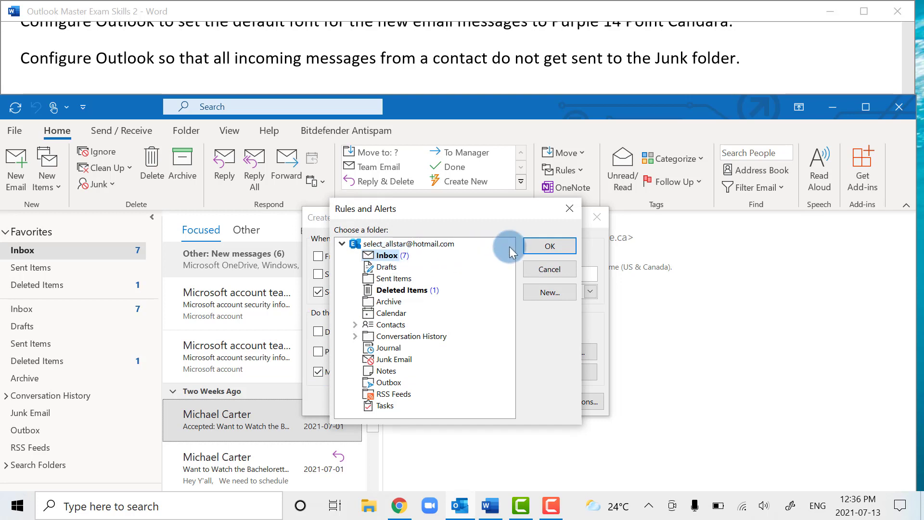
left_click(550, 245)
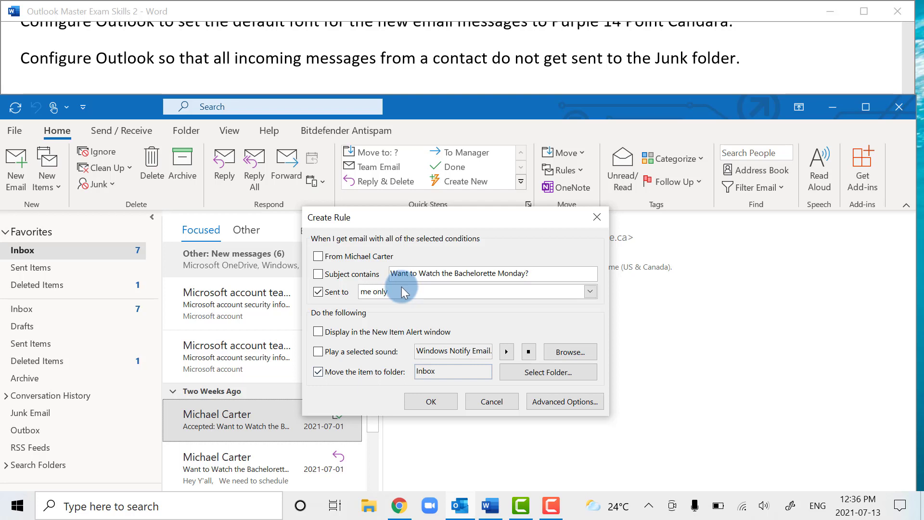
left_click(435, 404)
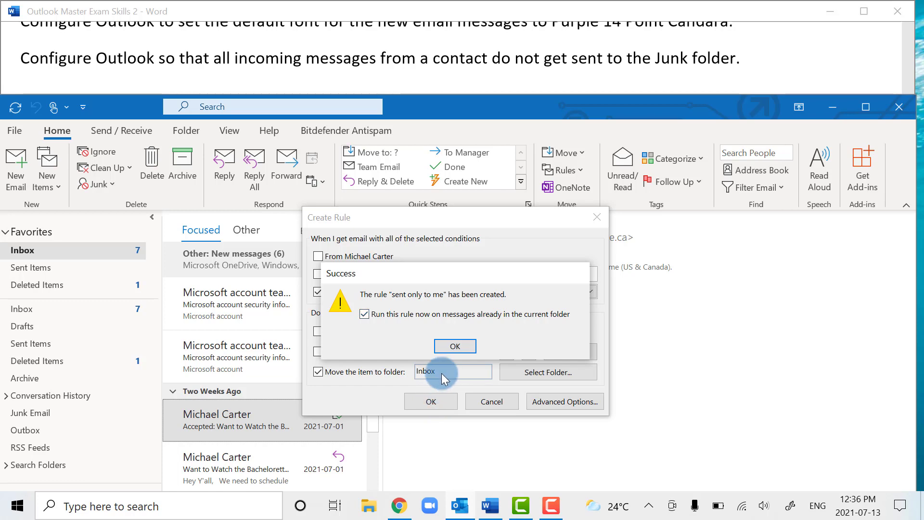
left_click(453, 347)
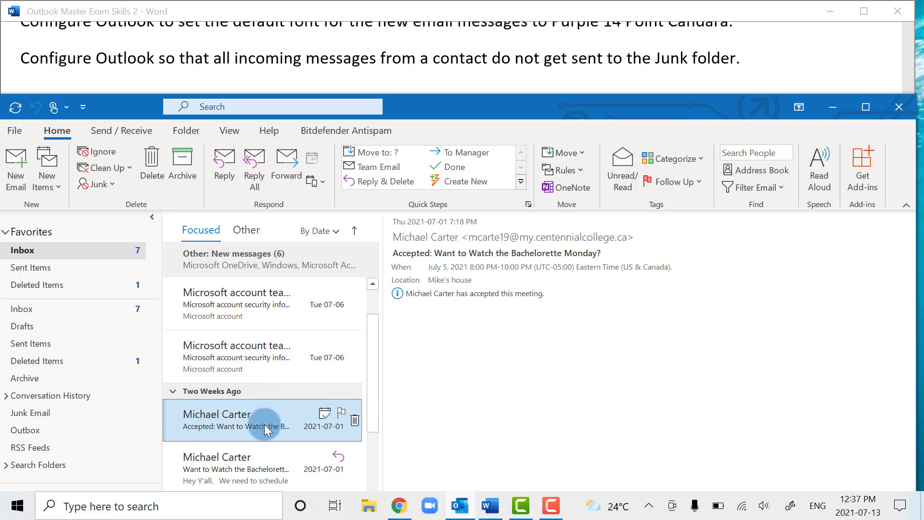
Step: Open the rules and alerts manager from the first Microsoft account message, review the new rule's description and close the manager
scroll(265, 426, "up", 1)
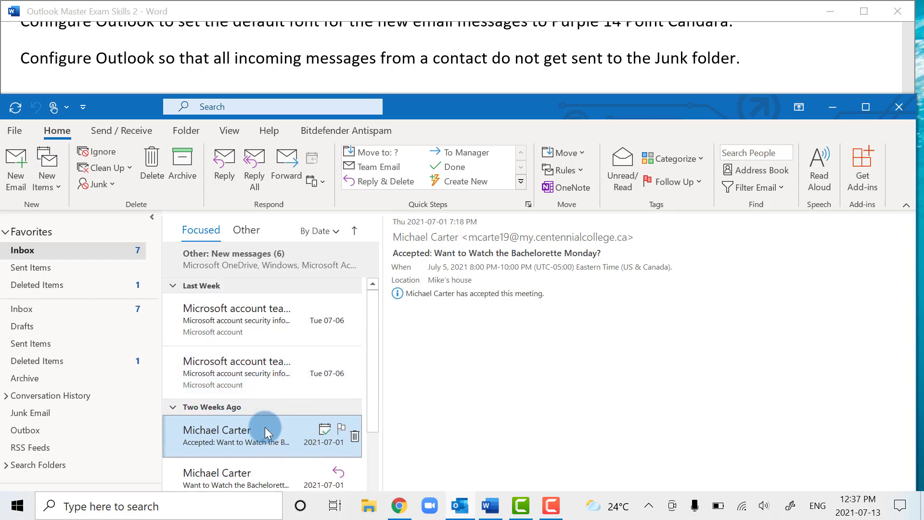
left_click(234, 325)
right_click(233, 325)
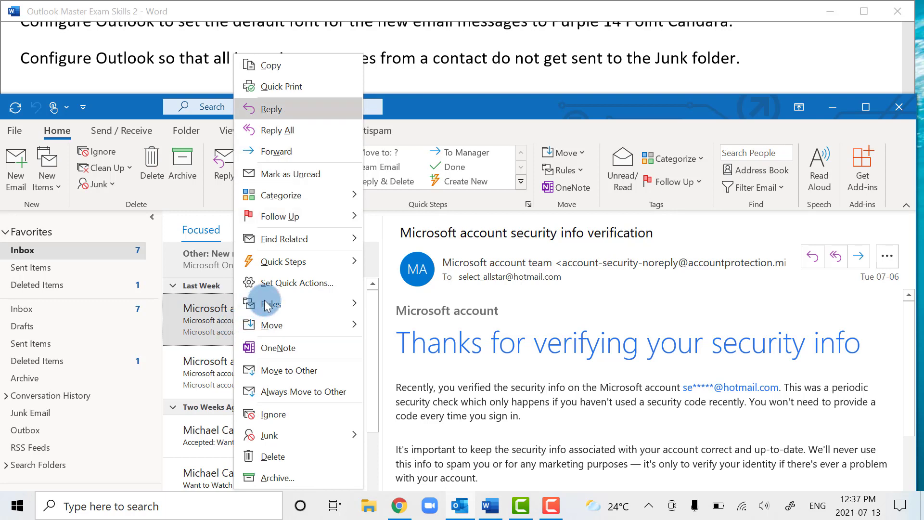
mouse_move(316, 259)
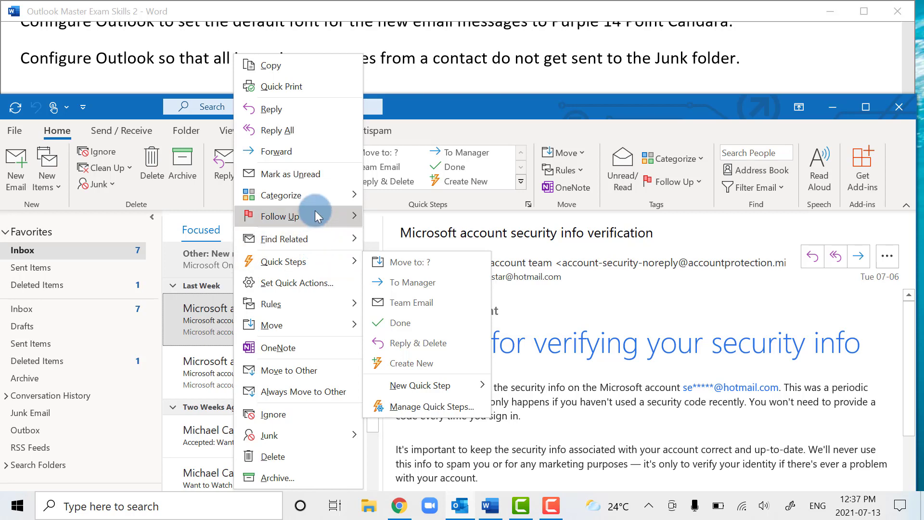
key("Down")
key("Down")
key("Down")
key("Down")
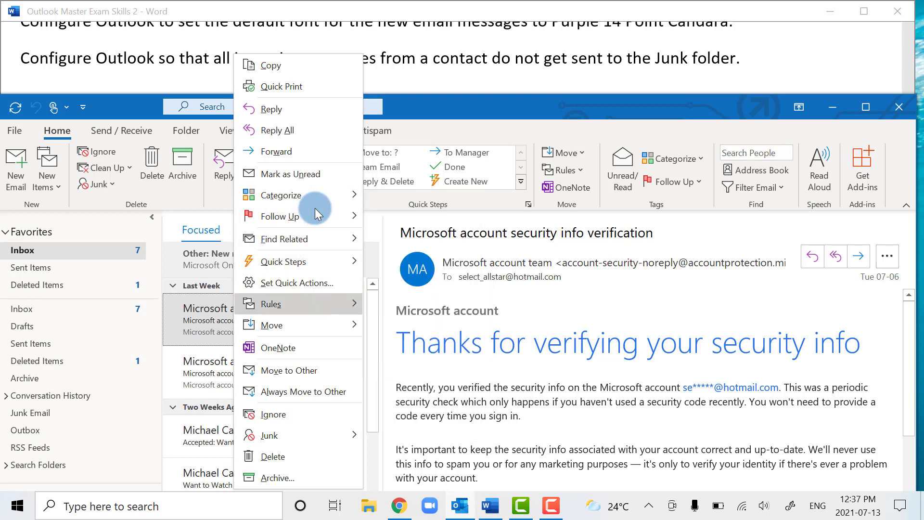
key("Right")
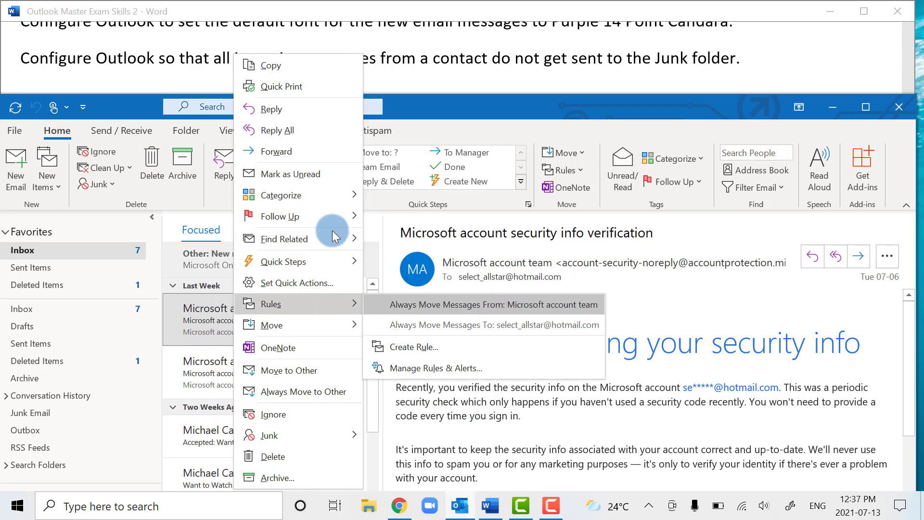
left_click(437, 365)
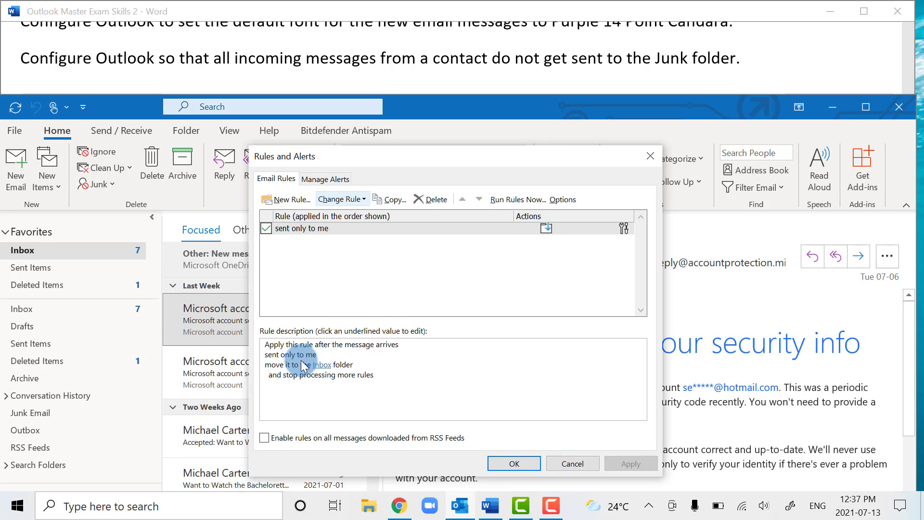
left_click(516, 463)
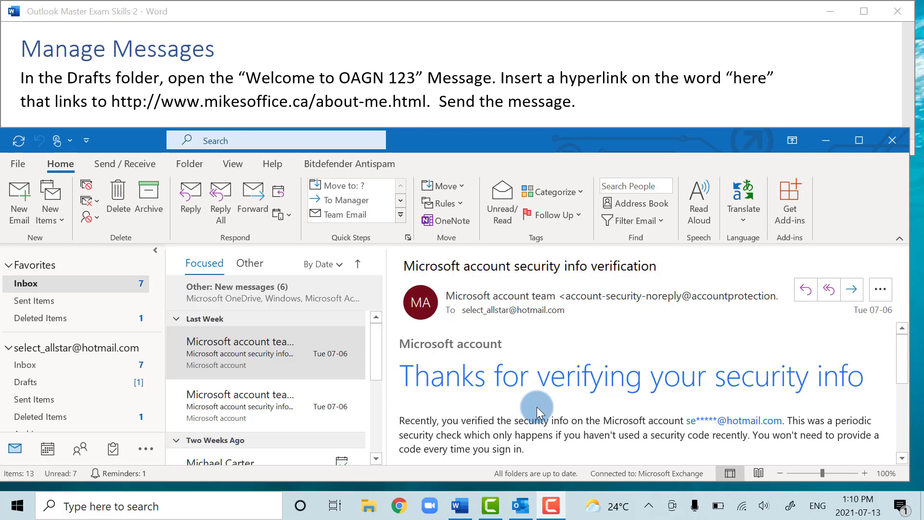
Step: Open the "Welcome to OAGN 123!" draft in its own window and place it below the task instructions
left_click(29, 382)
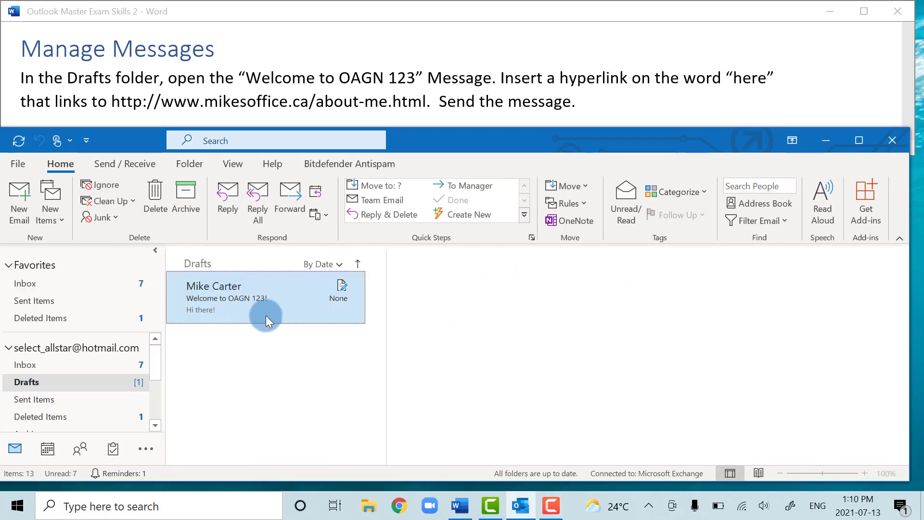
left_click(266, 316)
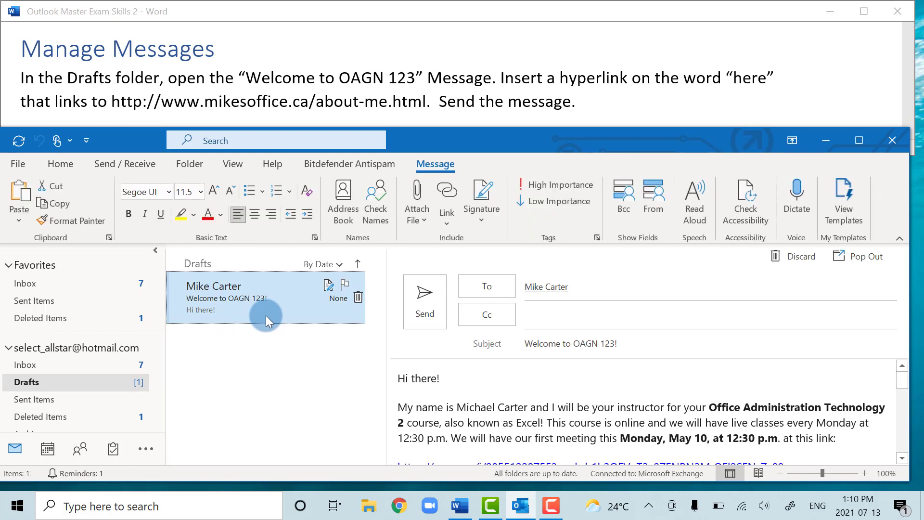
double_click(227, 295)
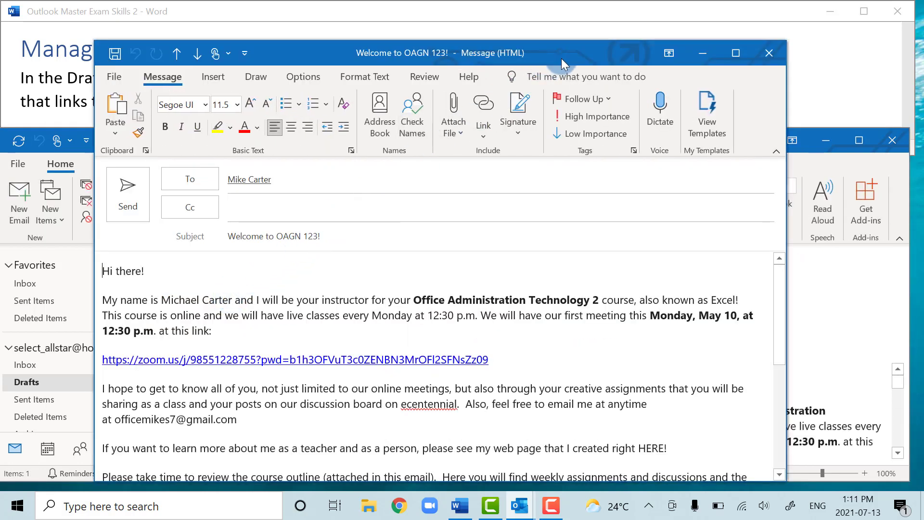
left_click_drag(562, 59, 550, 142)
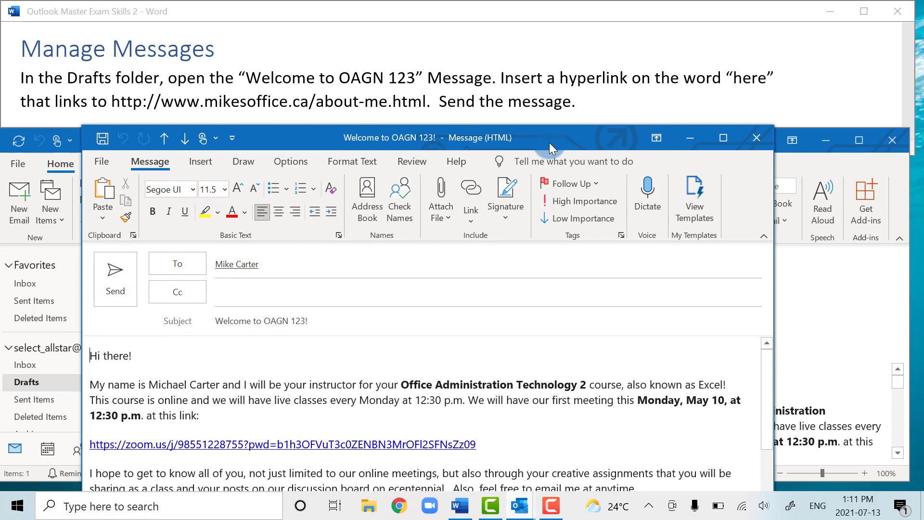
Step: Find the word "here" in the message body so that the HERE in the web page sentence is selected
left_click(357, 161)
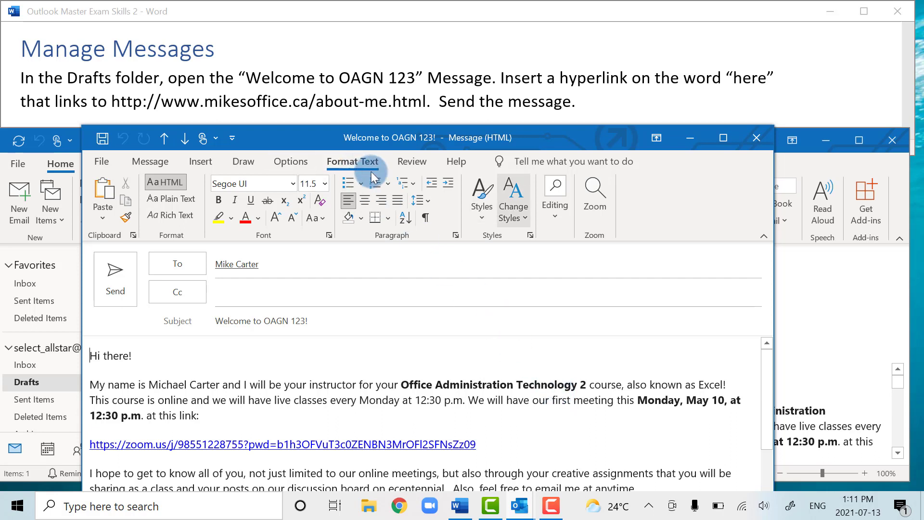
left_click(556, 216)
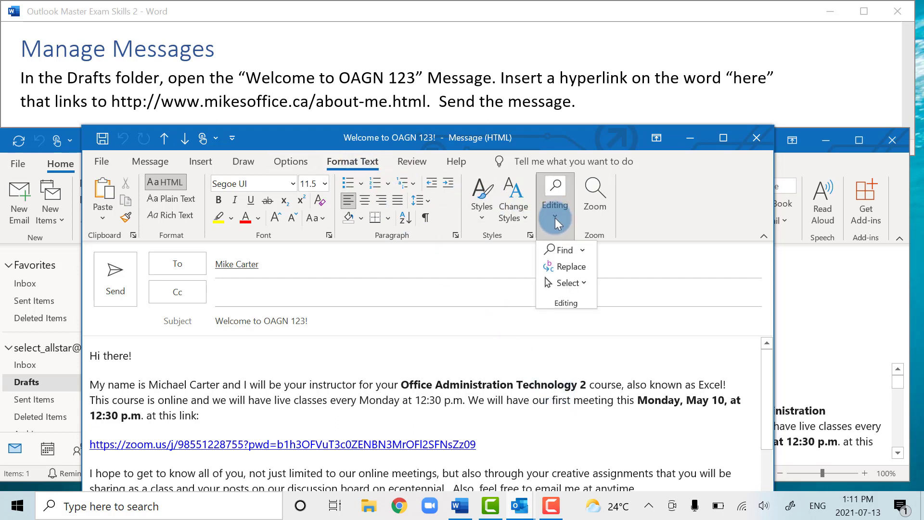
left_click(443, 400)
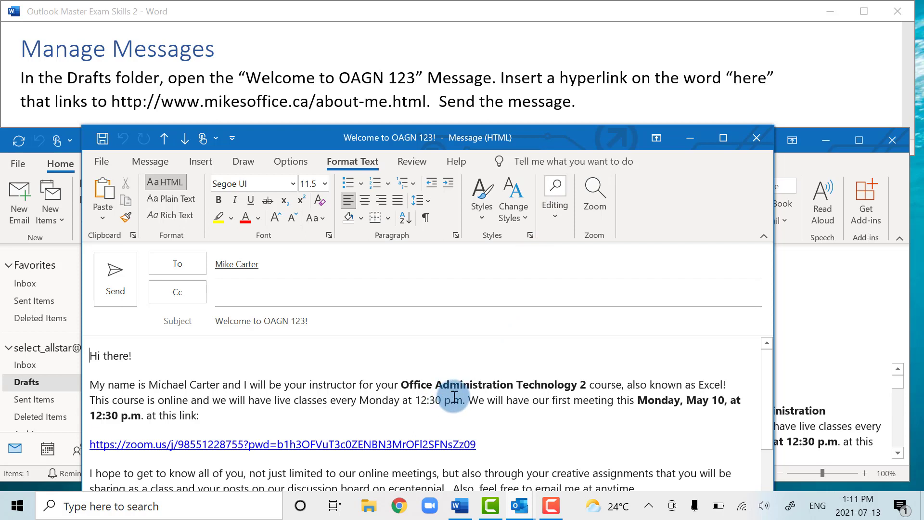
left_click(558, 215)
left_click(582, 250)
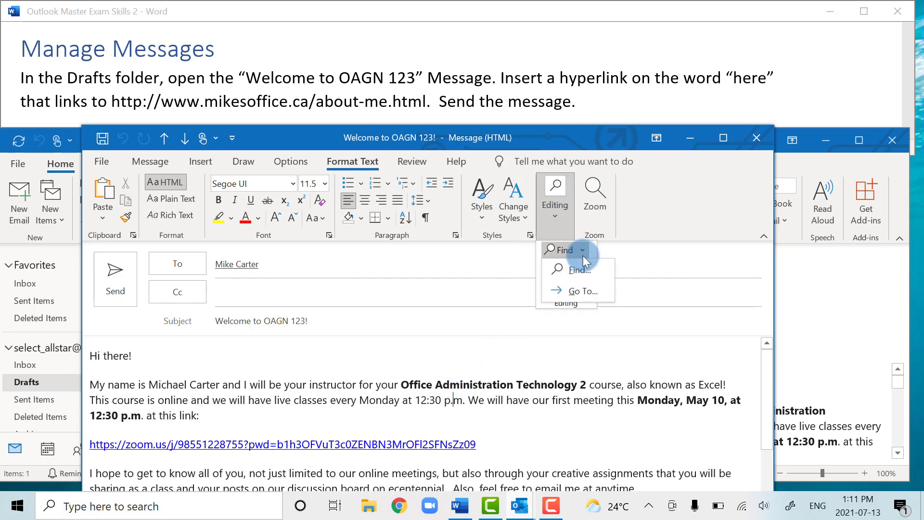
left_click(576, 266)
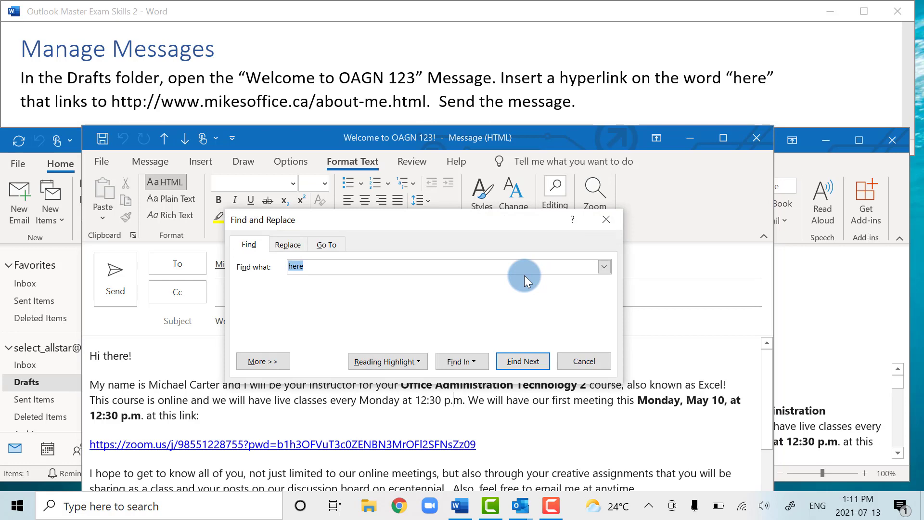
left_click(514, 364)
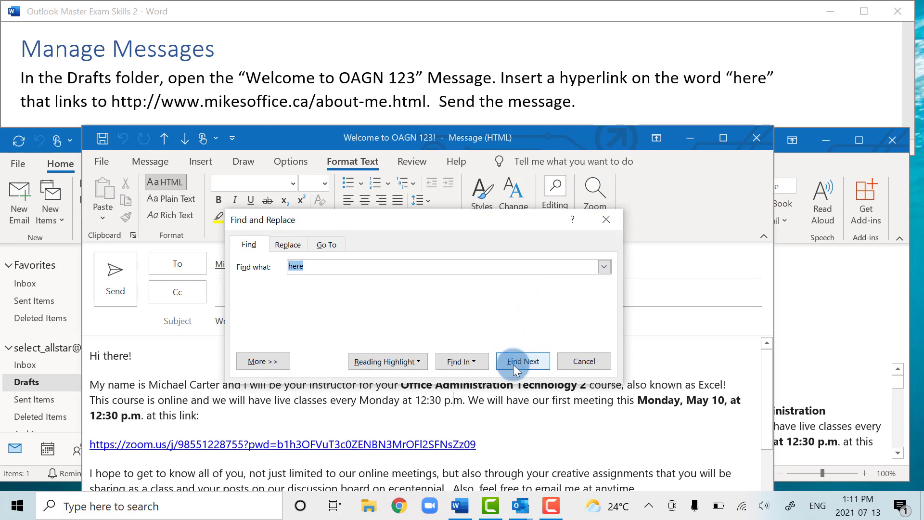
left_click(513, 365)
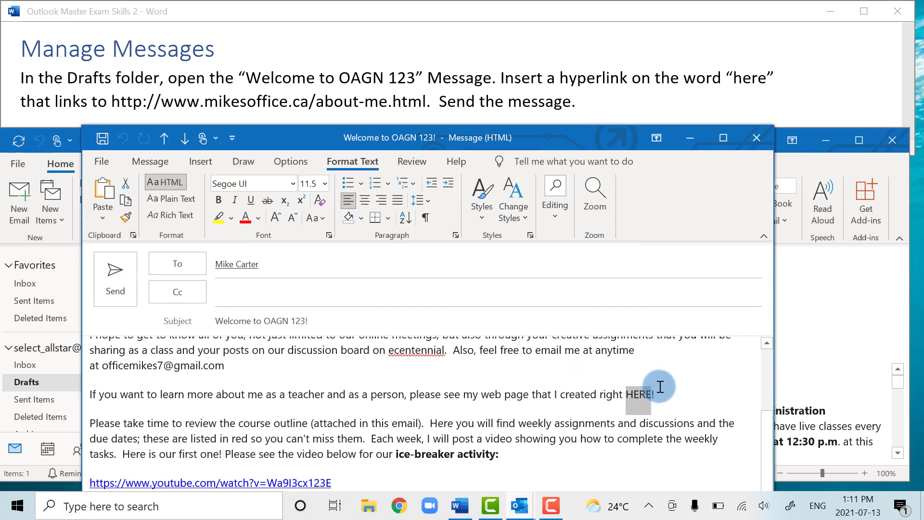
scroll(660, 387, "down", 1)
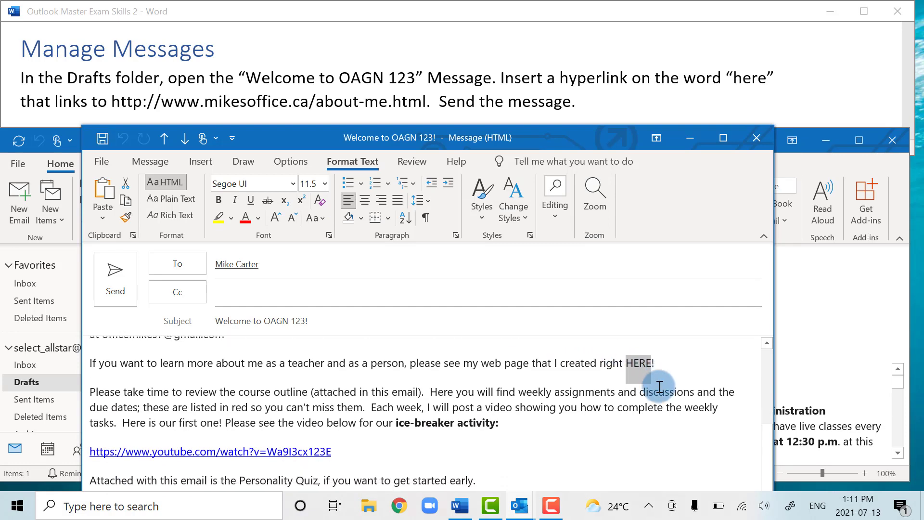
scroll(660, 387, "up", 2)
scroll(660, 387, "down", 1)
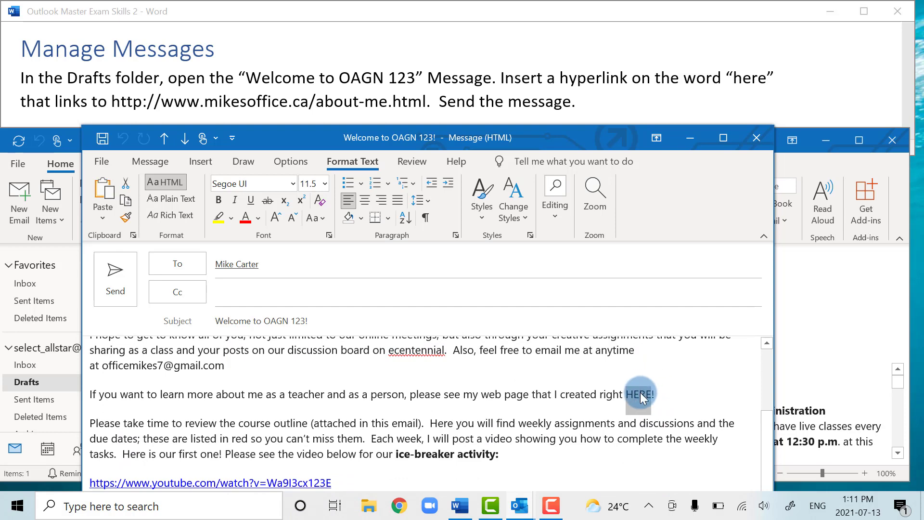
right_click(641, 392)
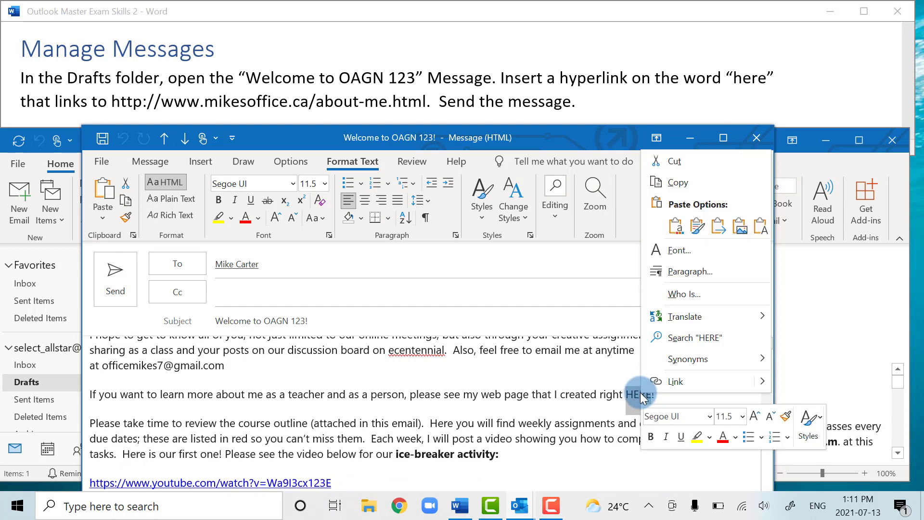
left_click(695, 382)
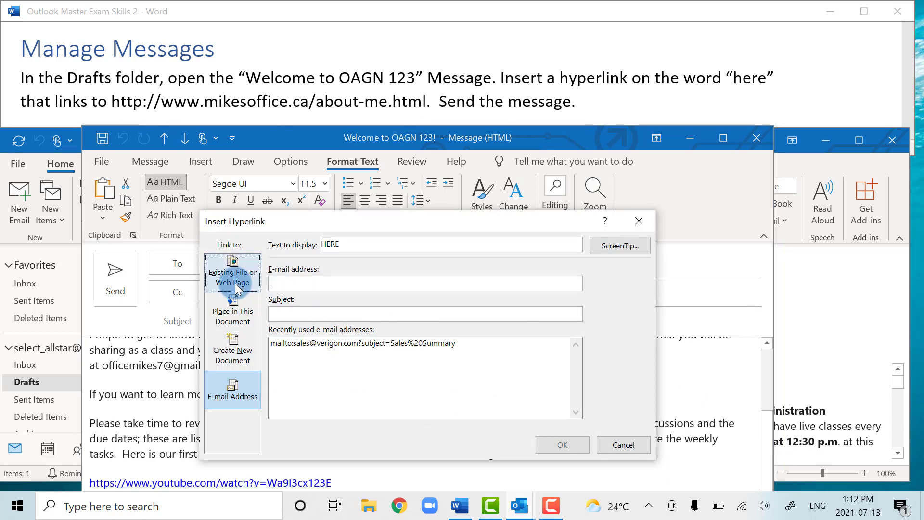
left_click(248, 284)
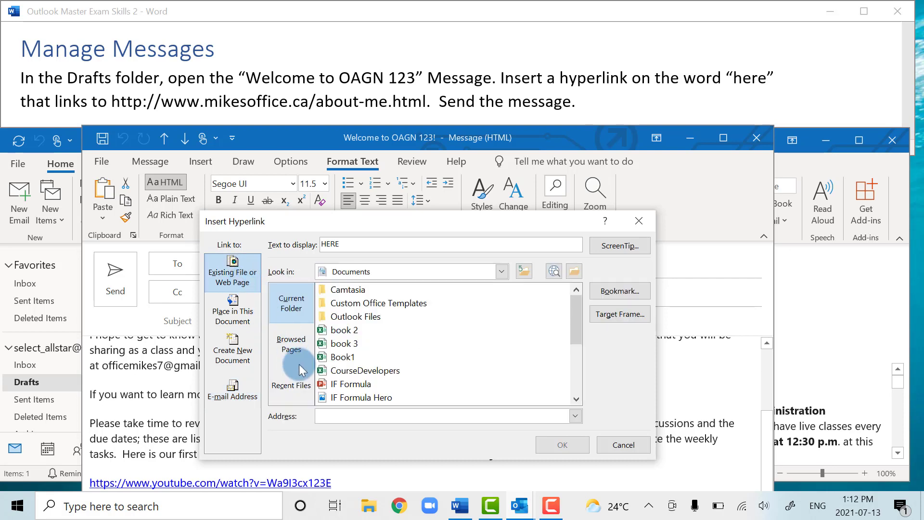
left_click(332, 415)
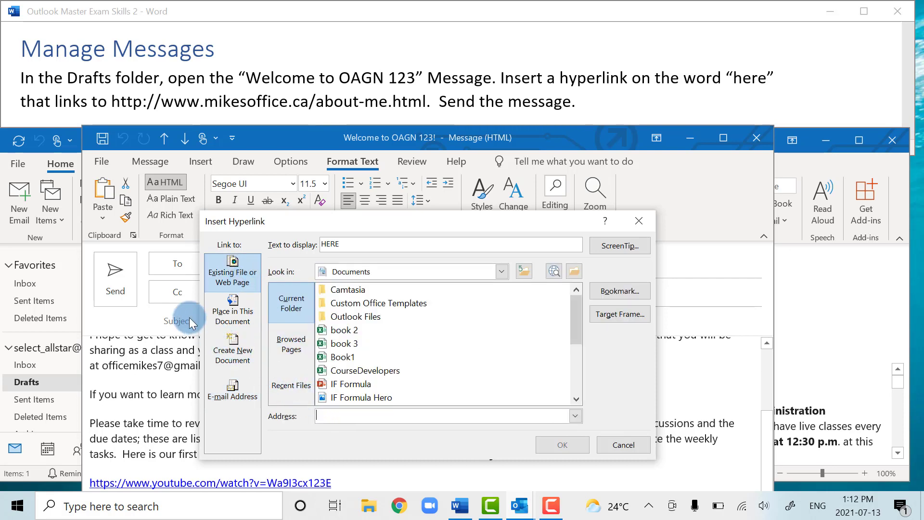
type("http://www.mikesoffice.ca/about-me.html")
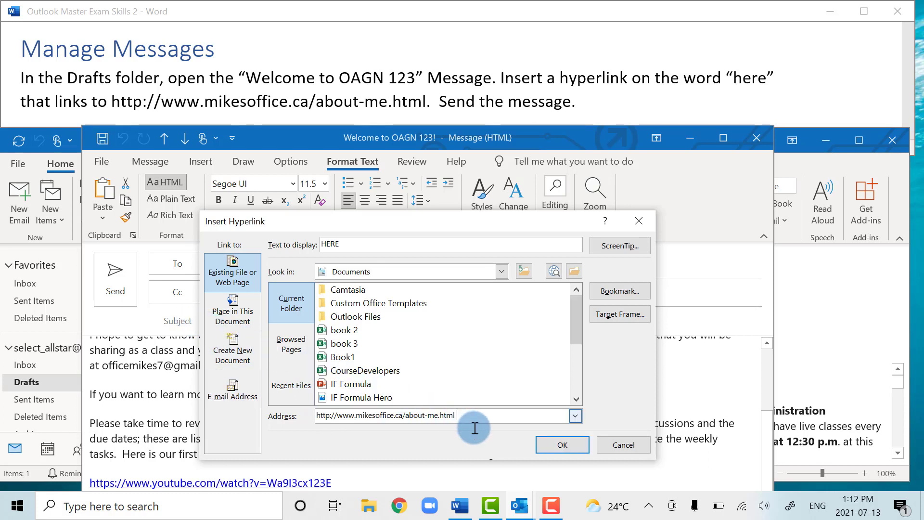
left_click(555, 449)
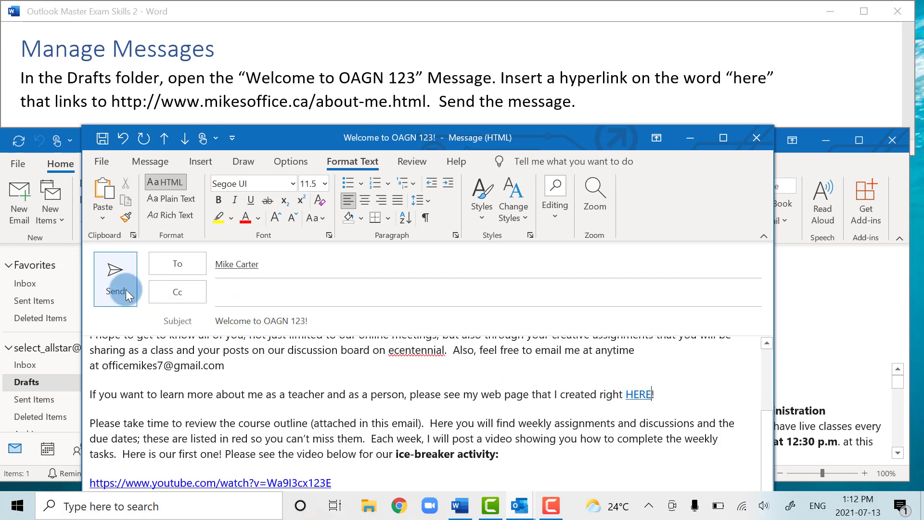
left_click(117, 274)
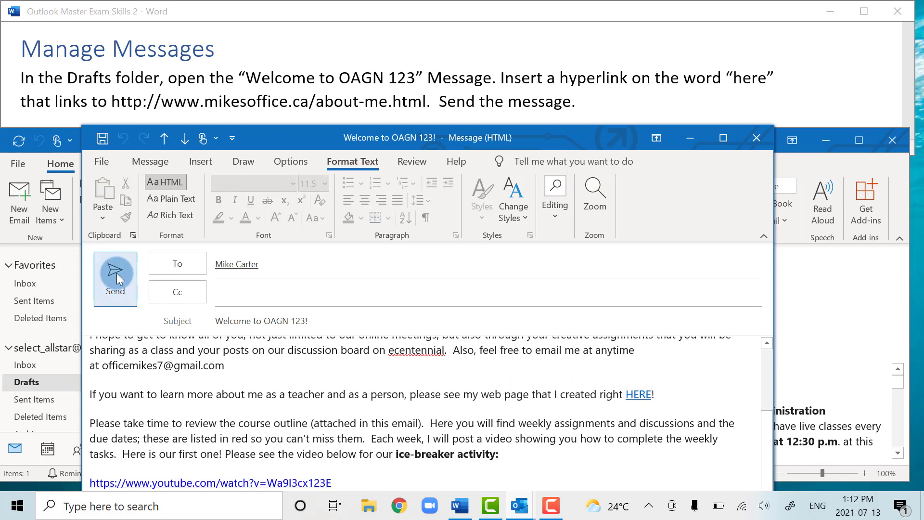
left_click(469, 376)
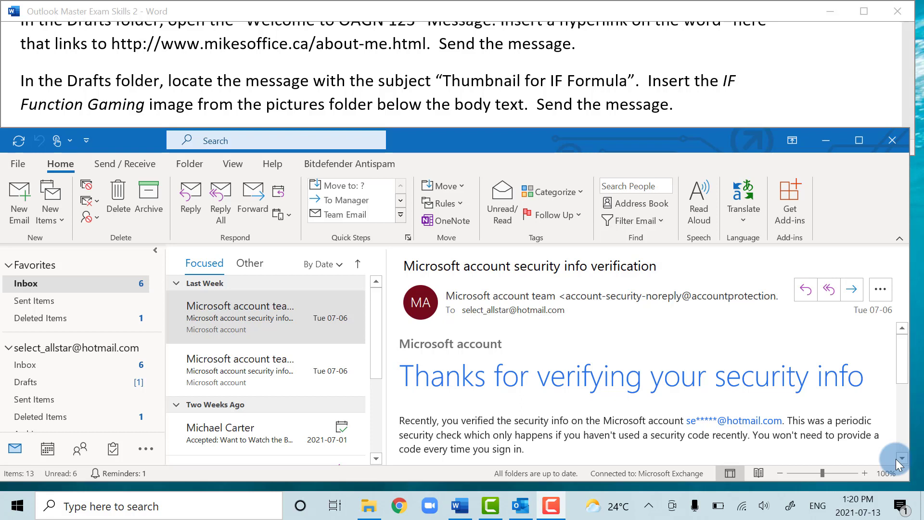
Step: Open the "Thumbnail for IF Formula" message from the Drafts folder in its own window
left_click(99, 383)
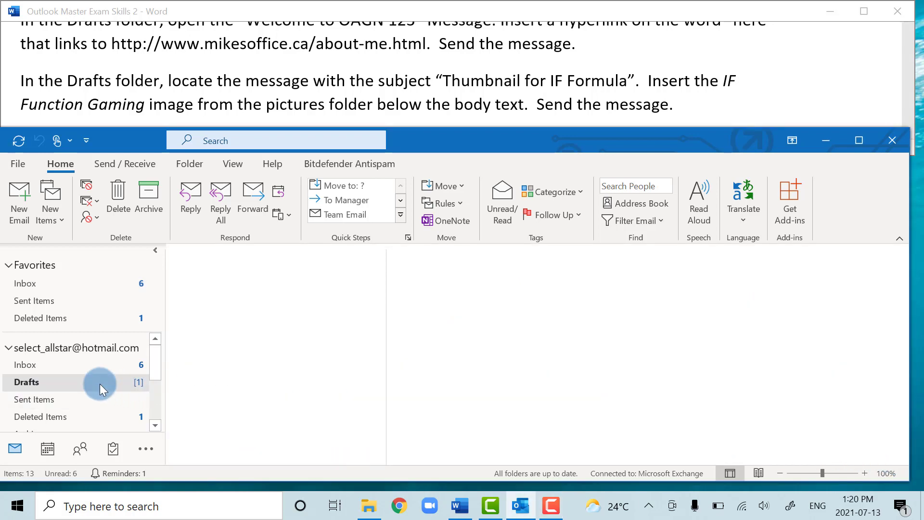
left_click(269, 306)
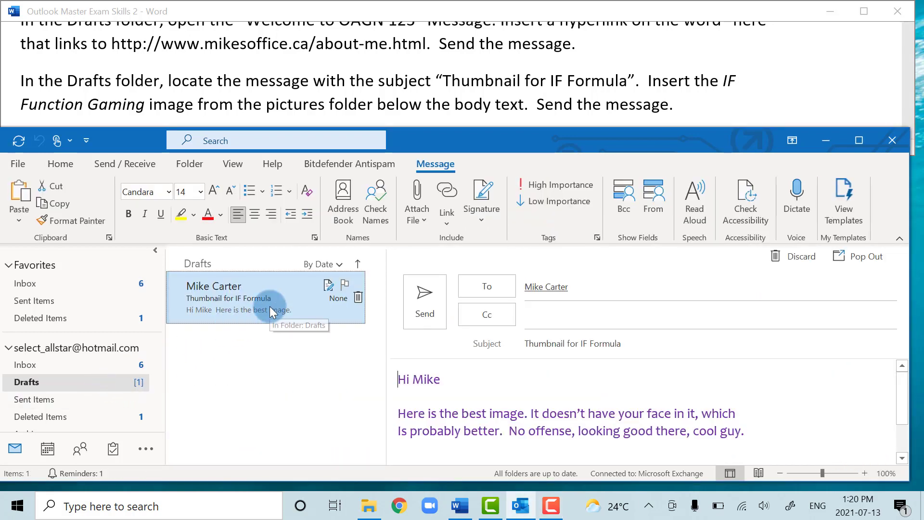
double_click(261, 298)
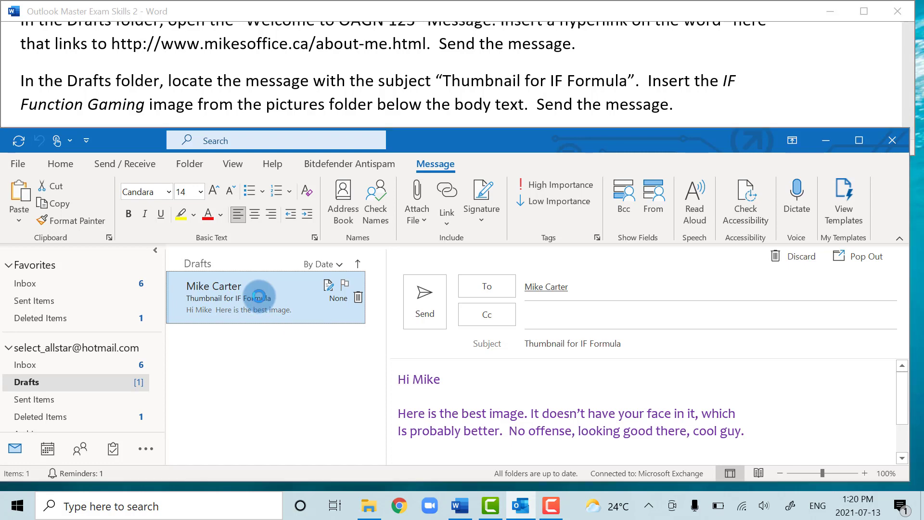
Step: Add a blank line below the body text and insert the IF function gaming image from the Pictures folder there
left_click(101, 442)
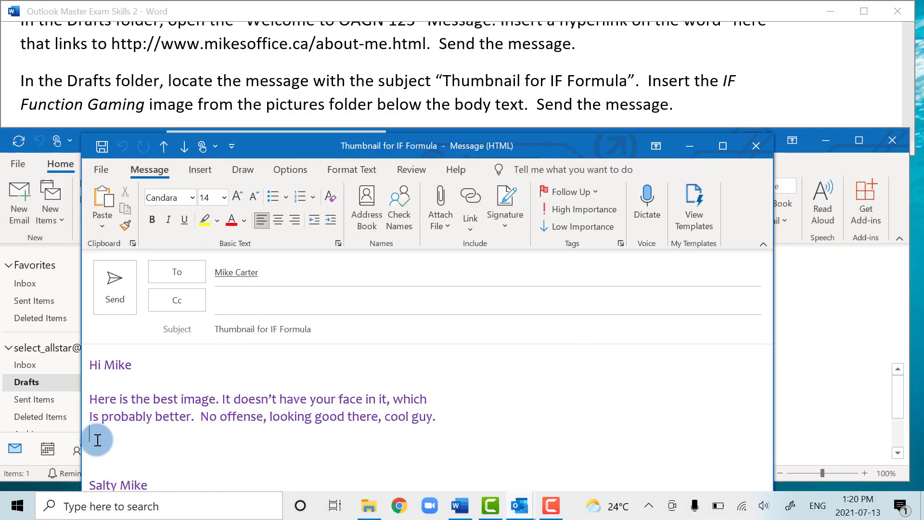
key("Return")
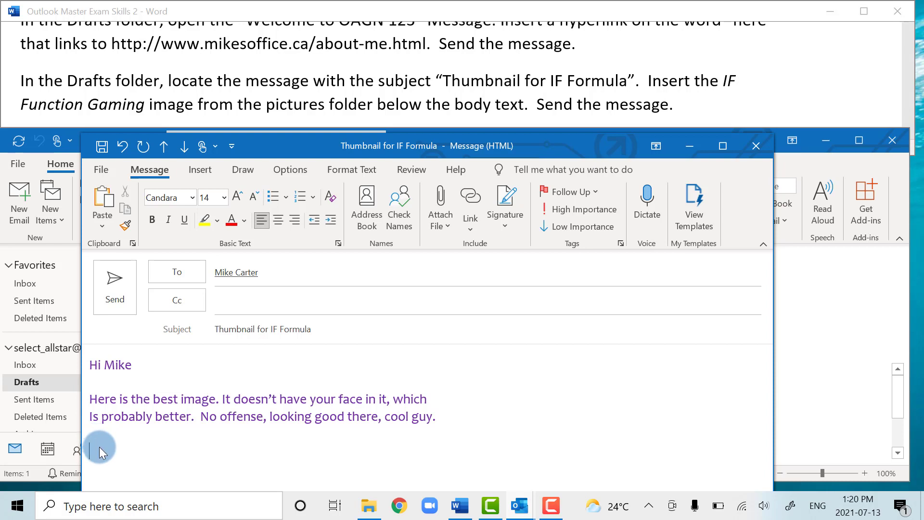
left_click(200, 169)
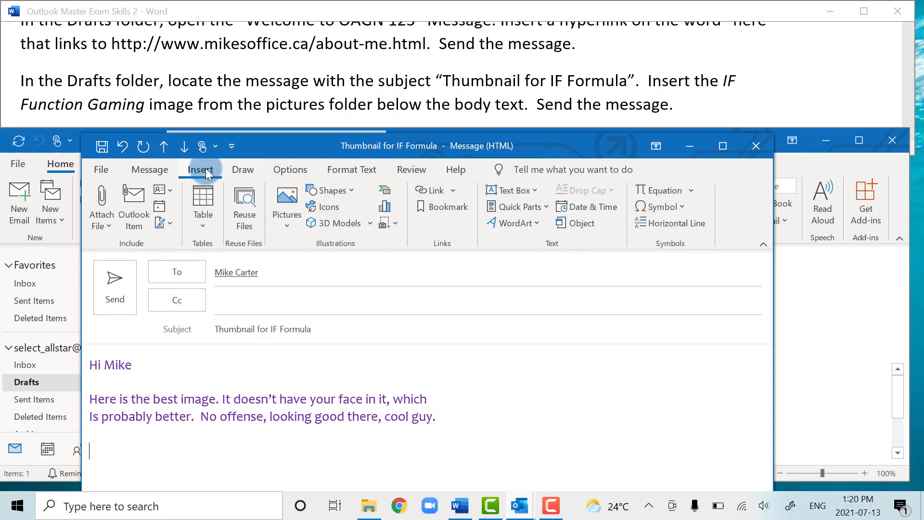
left_click(287, 225)
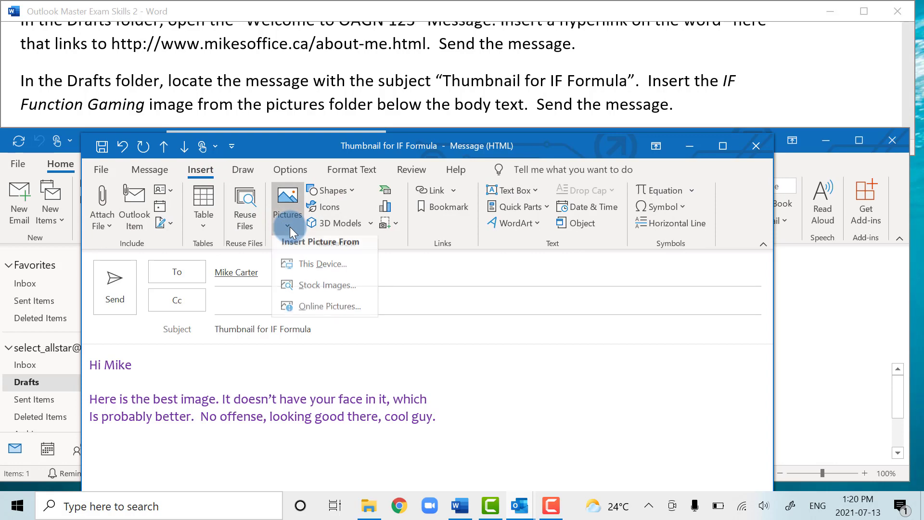
left_click(354, 271)
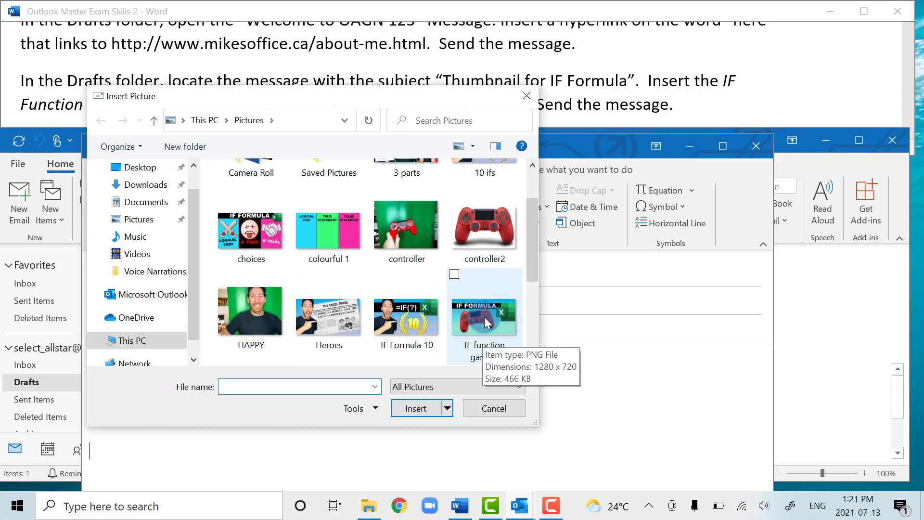
double_click(485, 317)
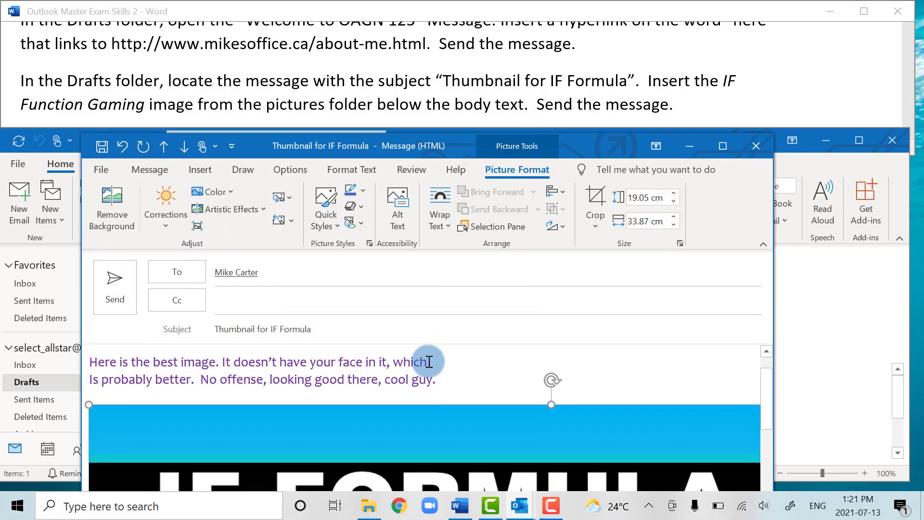
Step: Send the "Thumbnail for IF Formula" message
scroll(428, 364, "down", 3)
scroll(428, 365, "down", 5)
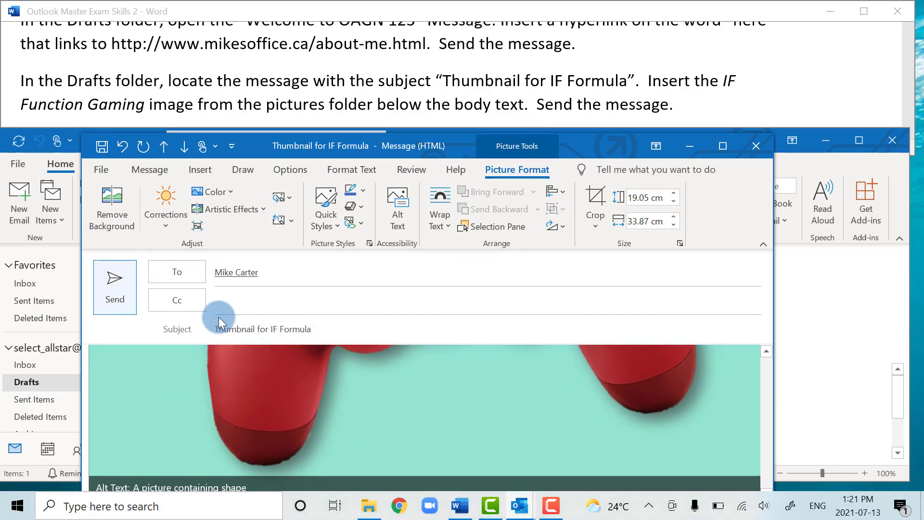
left_click(120, 301)
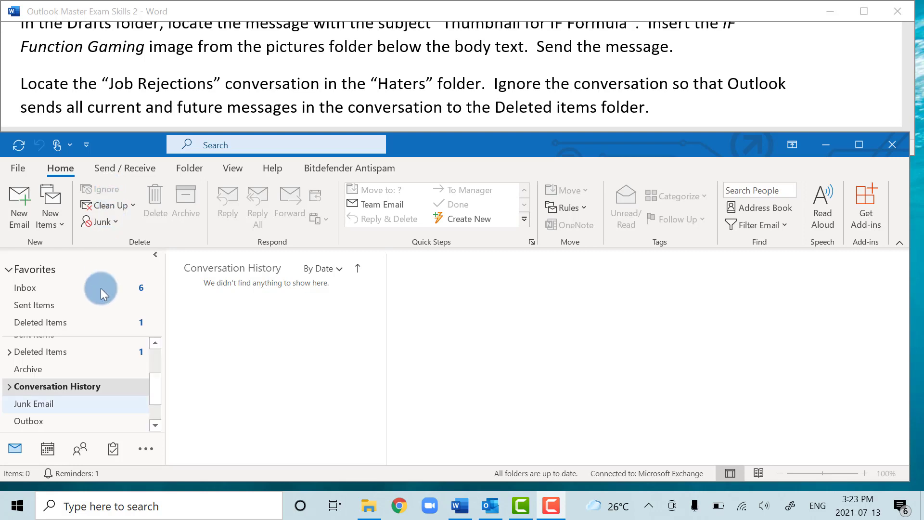
Step: Open the Haters folder under Conversation History and view the earliest message of the Job Rejections conversation
left_click(90, 386)
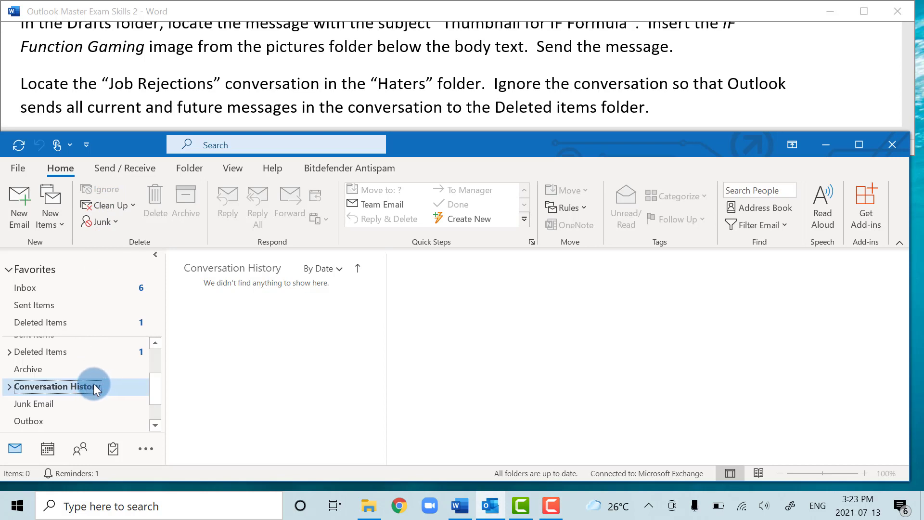
left_click(10, 385)
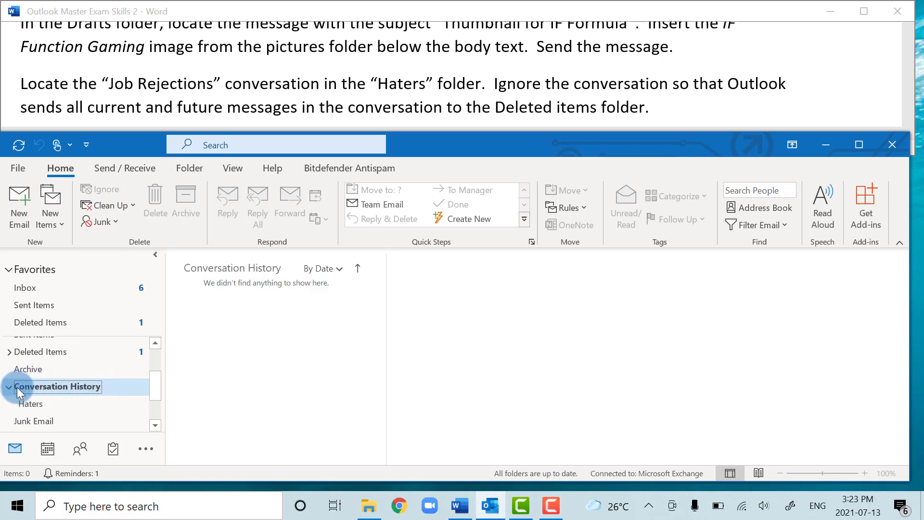
left_click(57, 407)
left_click(207, 403)
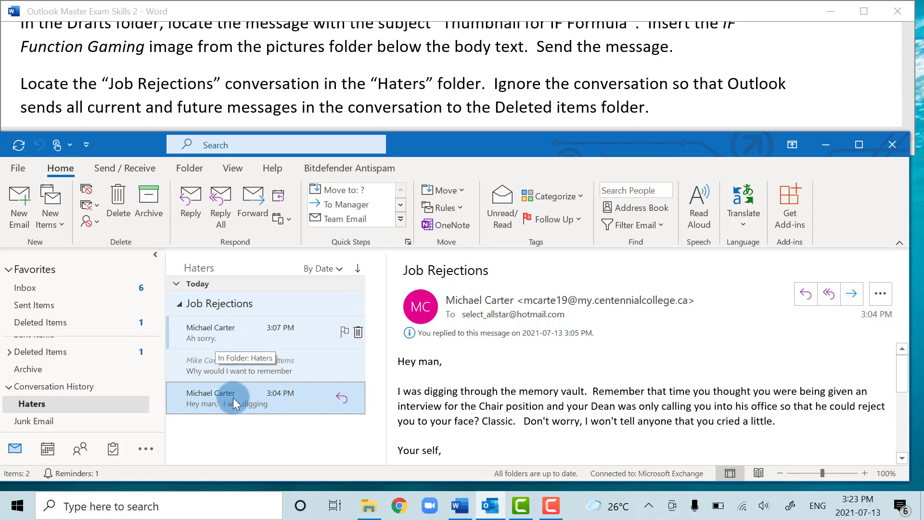
Step: Ignore the whole Job Rejections conversation and turn off the confirmation message for future use
left_click(194, 304)
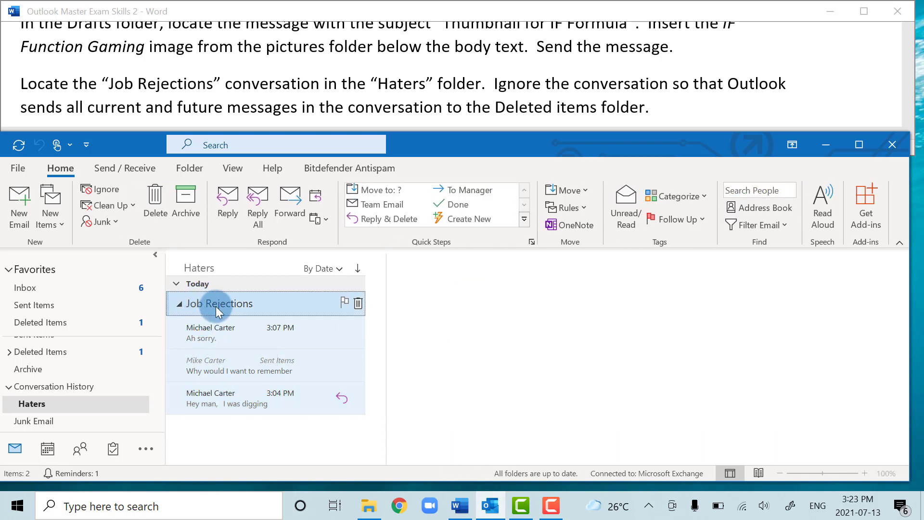
left_click(100, 189)
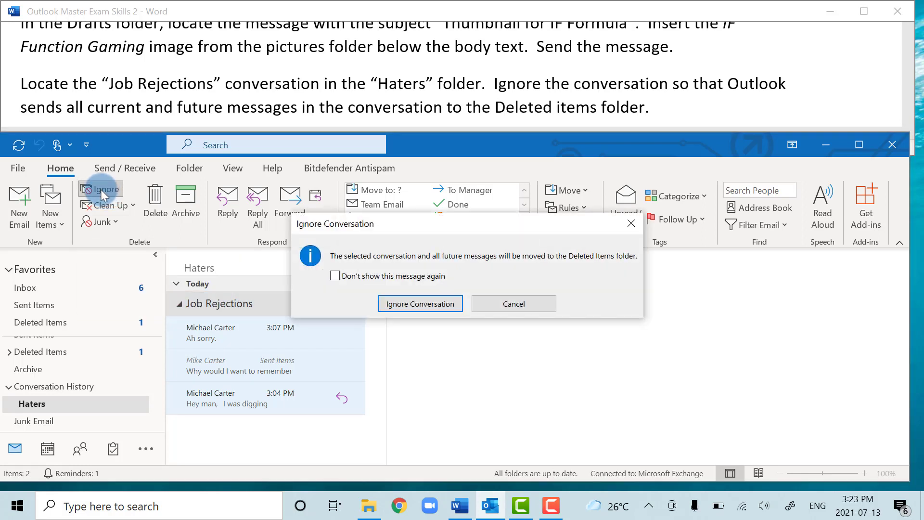
left_click(334, 276)
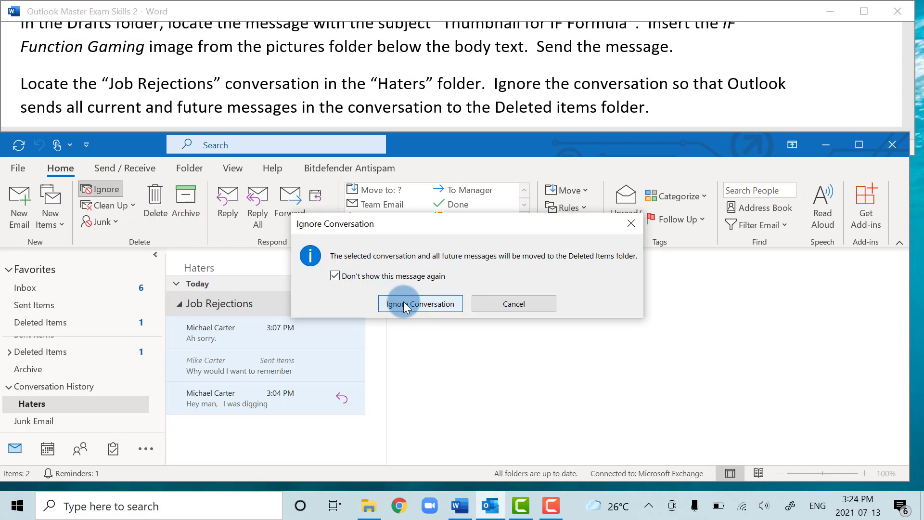
left_click(404, 304)
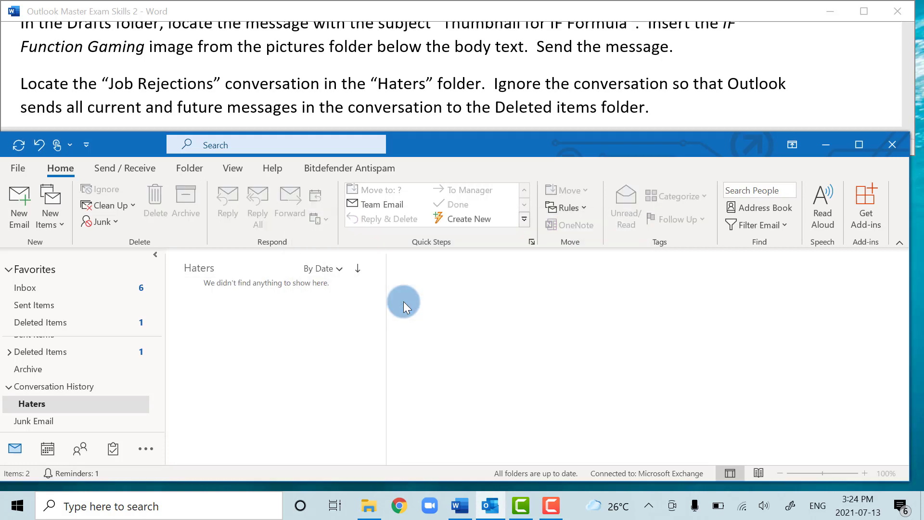
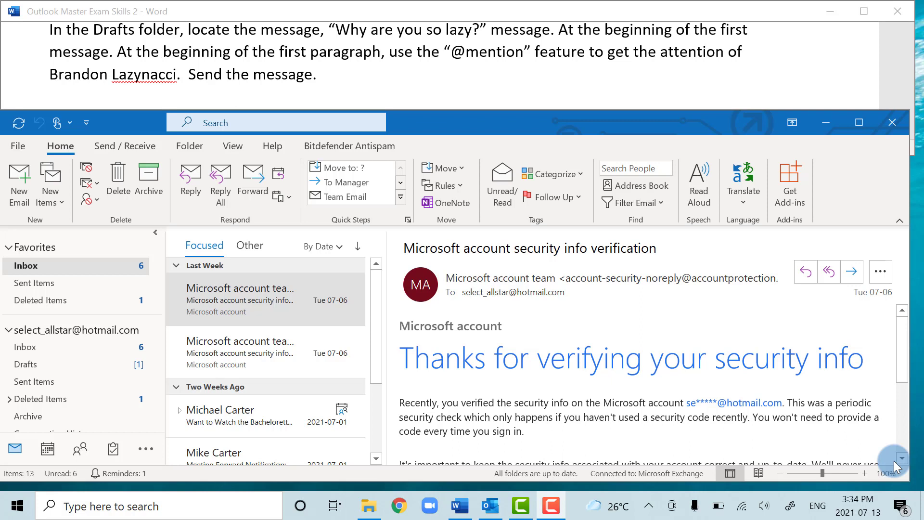
Step: Open the "Why are you so lazy?" message from the Drafts folder in its own window
left_click(22, 365)
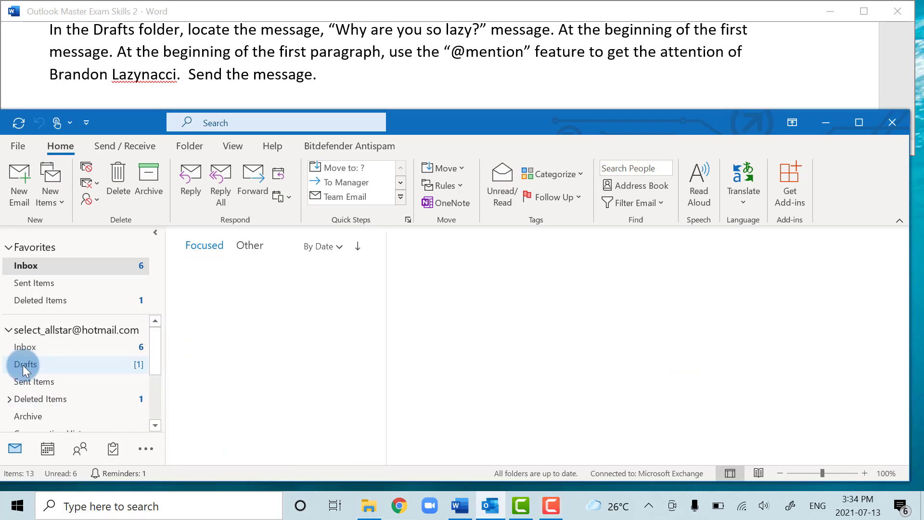
left_click(418, 391)
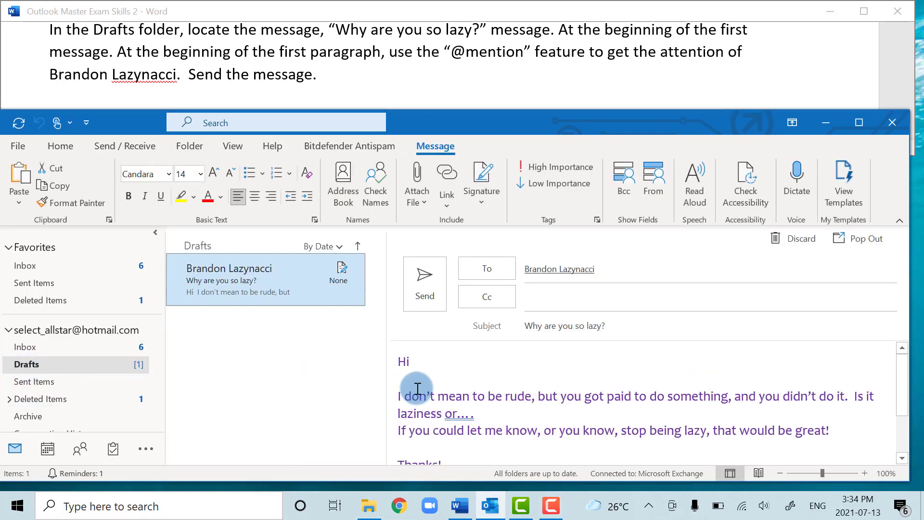
double_click(270, 293)
left_click(91, 398)
left_click(89, 400)
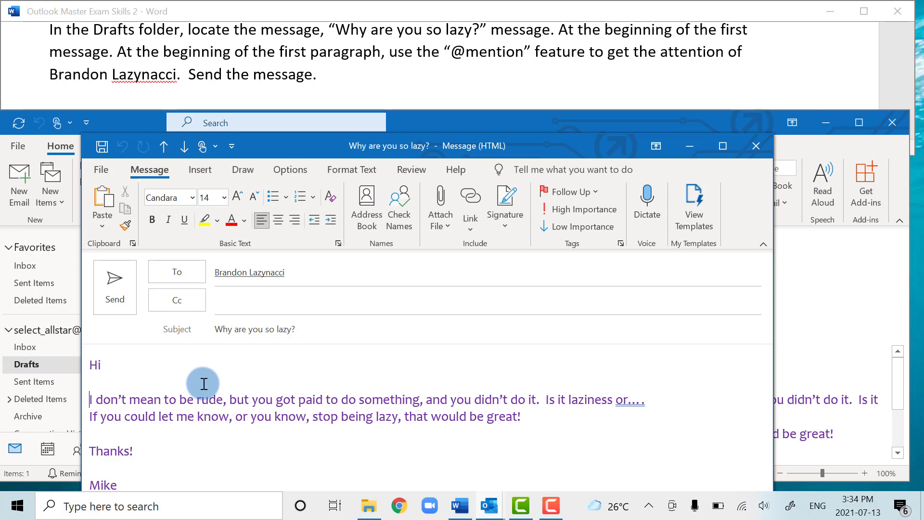
type("@")
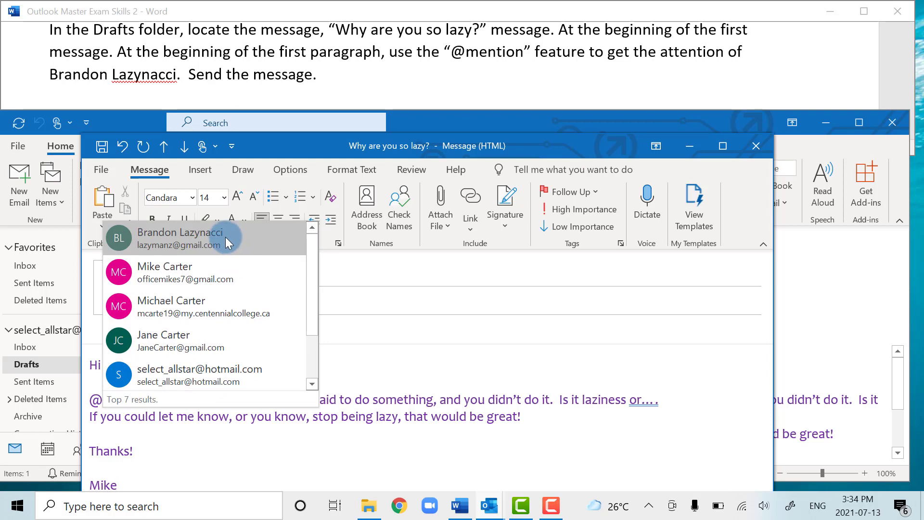
left_click(226, 236)
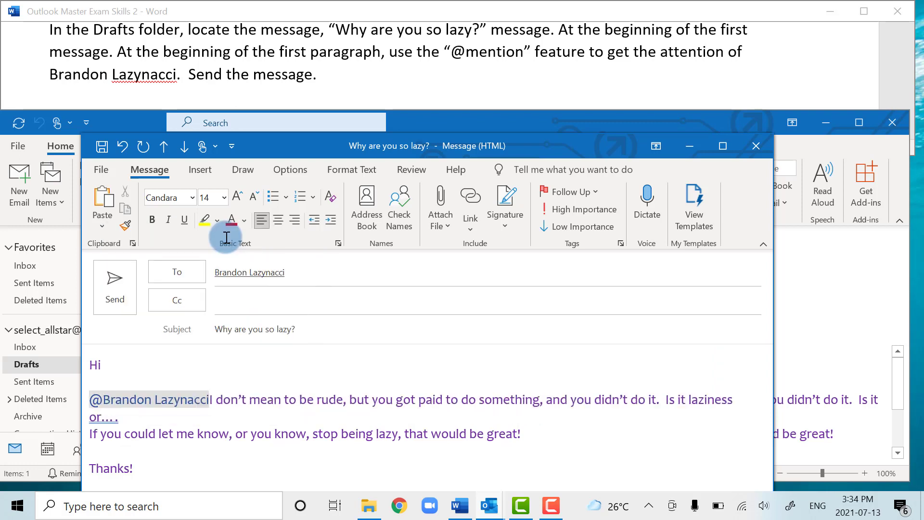
left_click(120, 287)
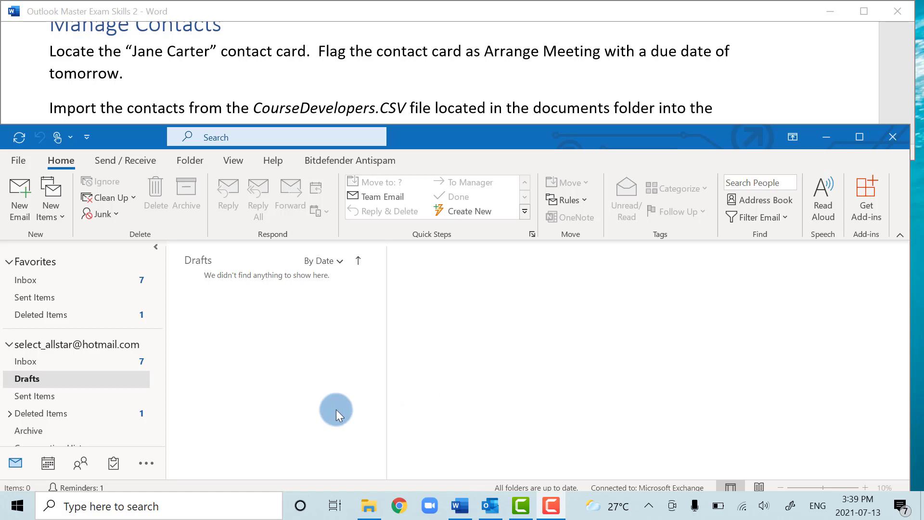
Step: Open the contacts folder and switch its display to the Card view
left_click(82, 463)
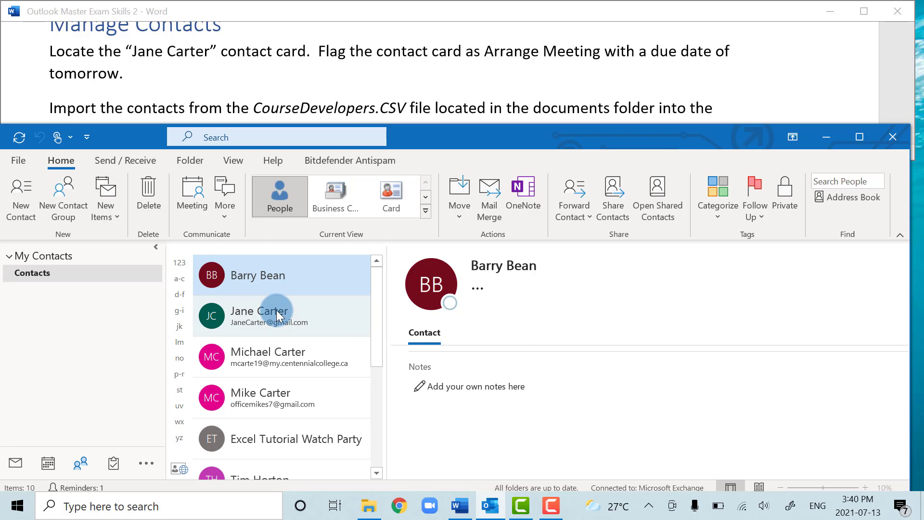
scroll(276, 312, "down", 1)
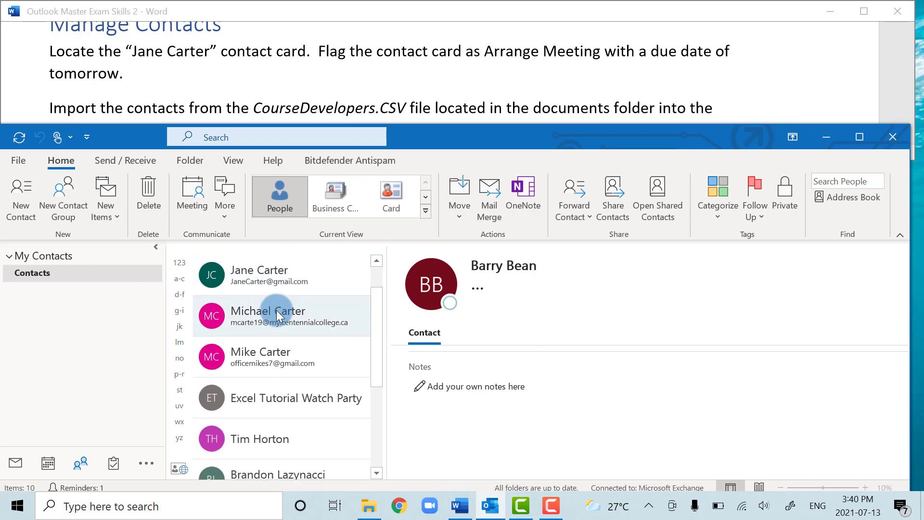
scroll(277, 310, "up", 1)
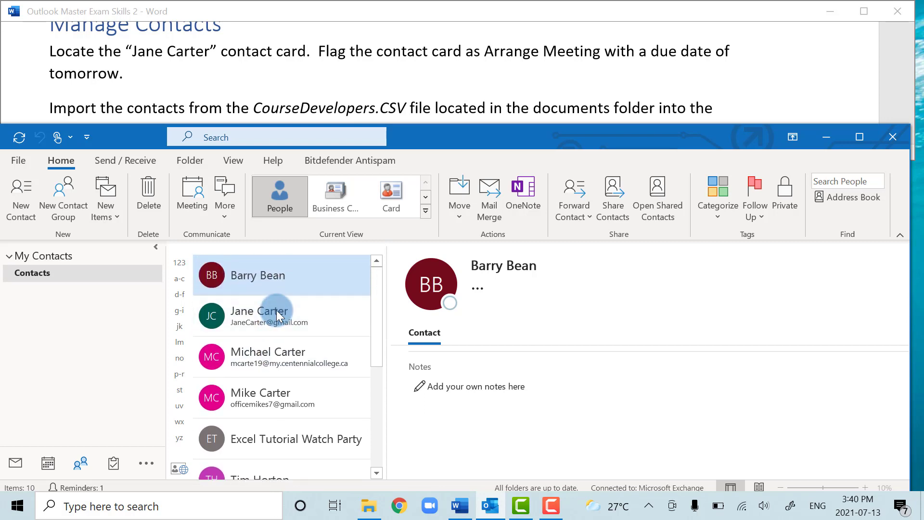
left_click(237, 162)
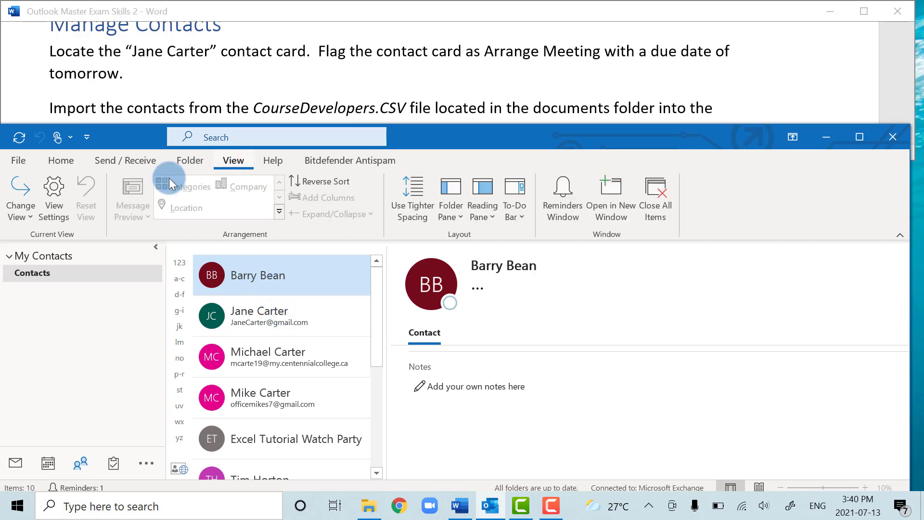
left_click(24, 212)
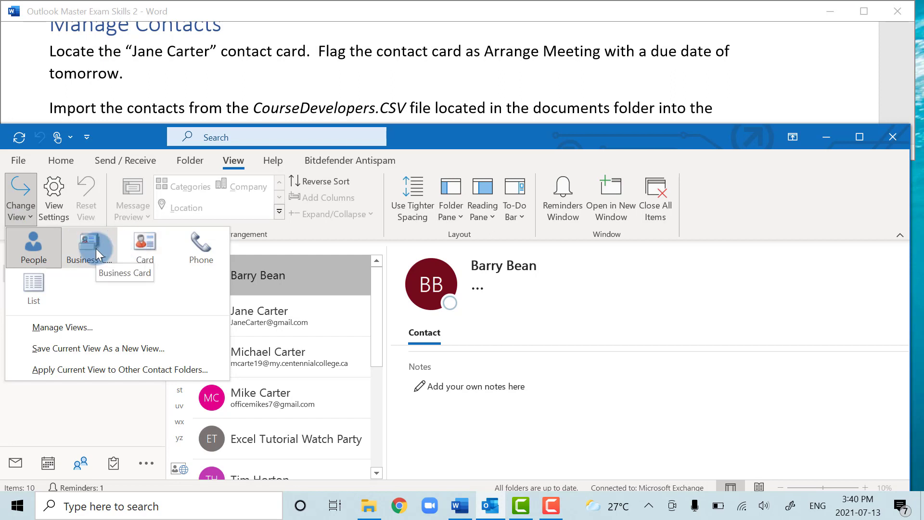
left_click(149, 241)
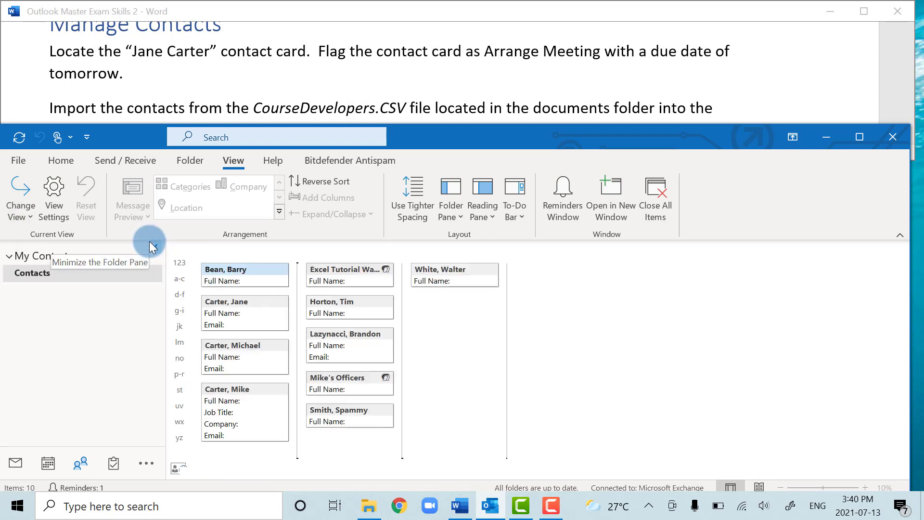
Step: Flag the contact card named in the first contacts task as Arrange Meeting with a due date of July 14, 2021
right_click(245, 308)
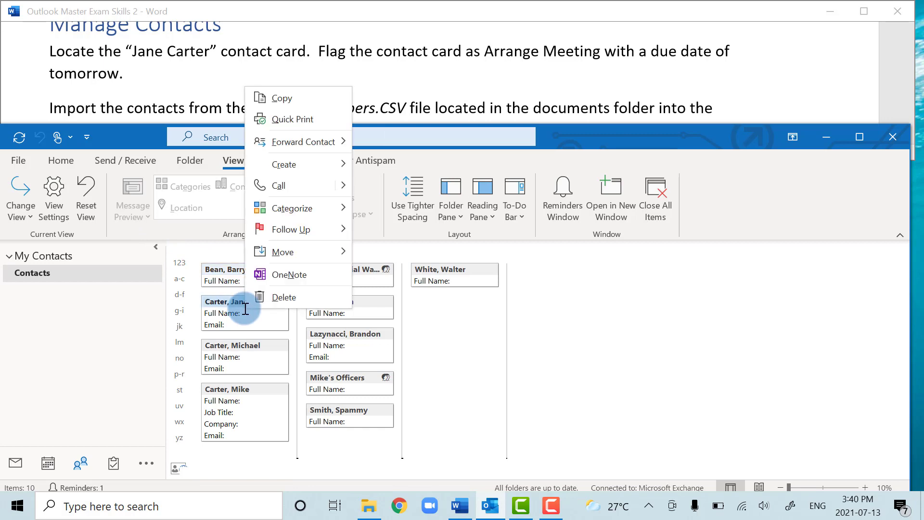
left_click(329, 236)
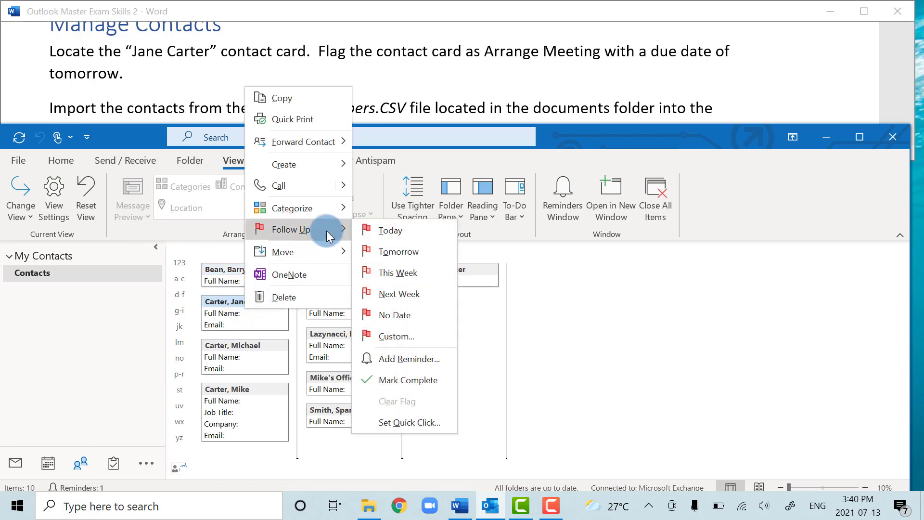
left_click(429, 357)
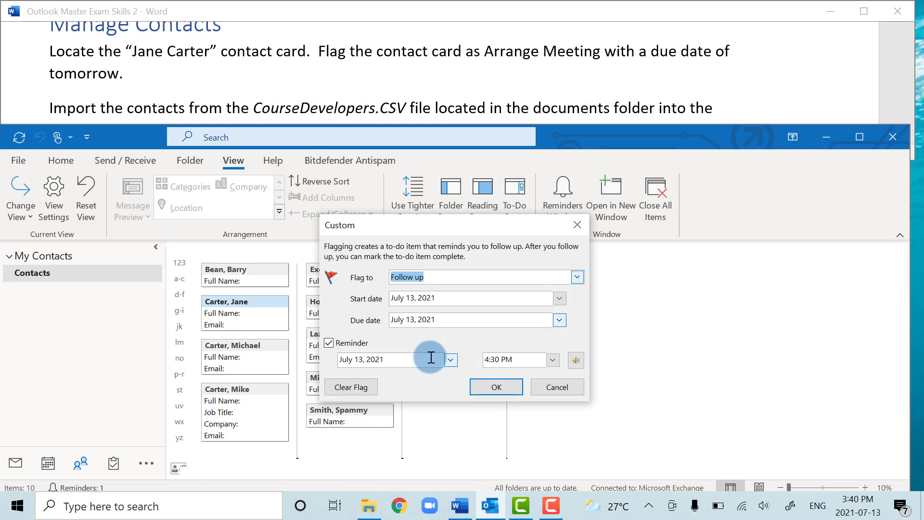
left_click_drag(389, 223, 368, 220)
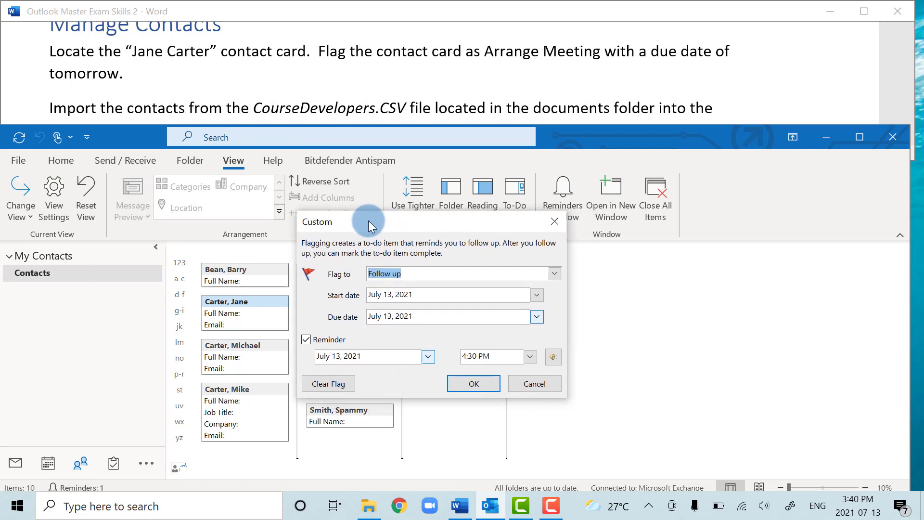
left_click(555, 274)
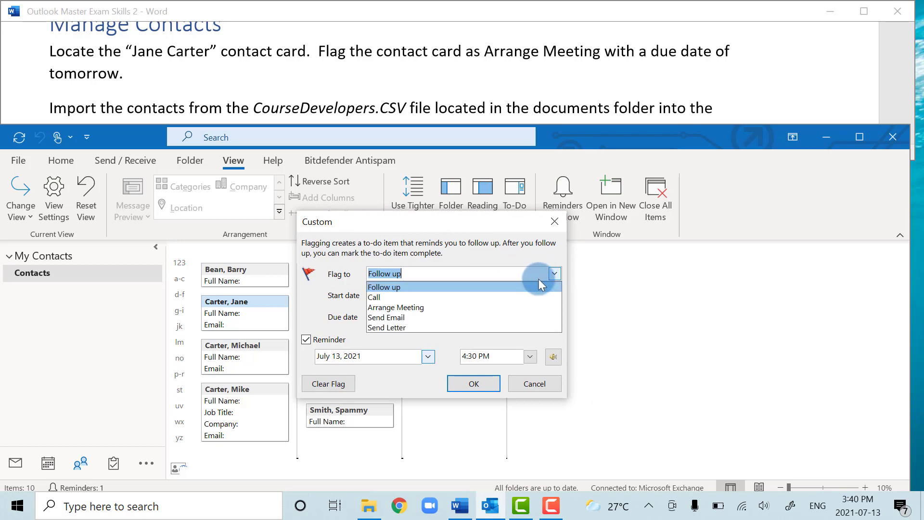
left_click(415, 307)
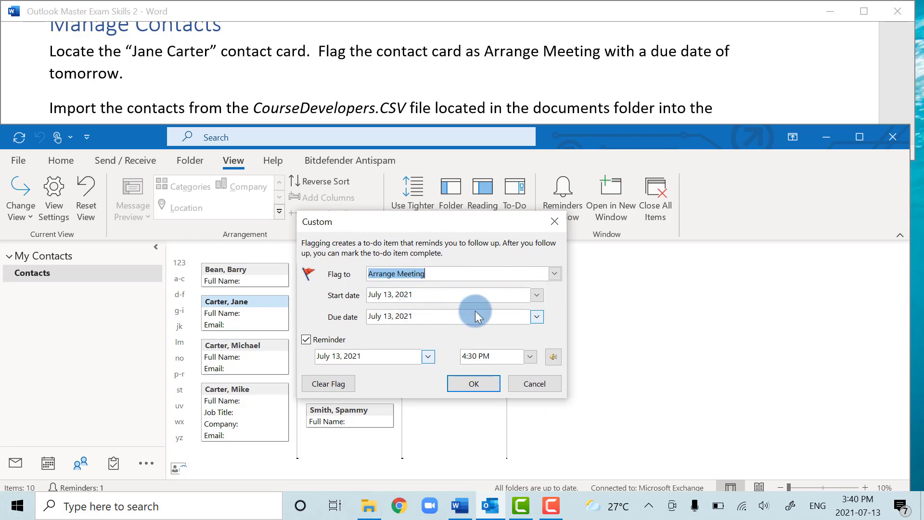
left_click(537, 317)
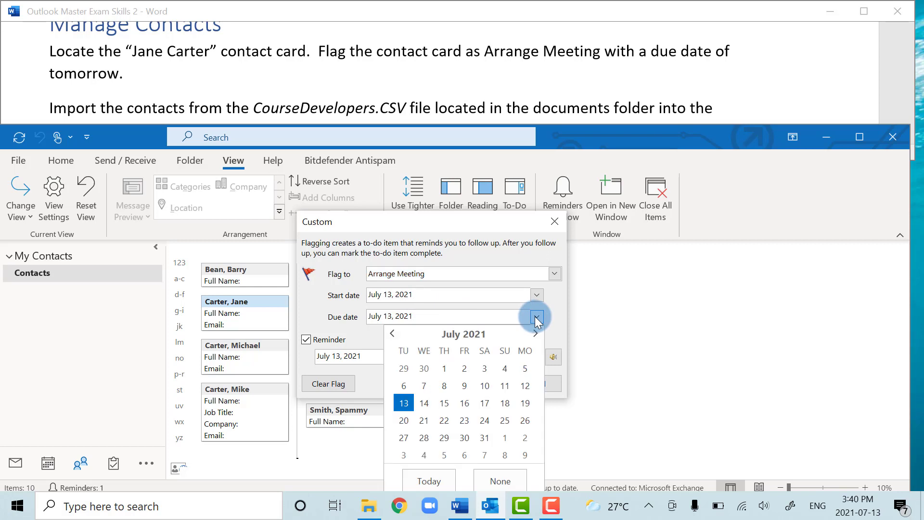
left_click(424, 405)
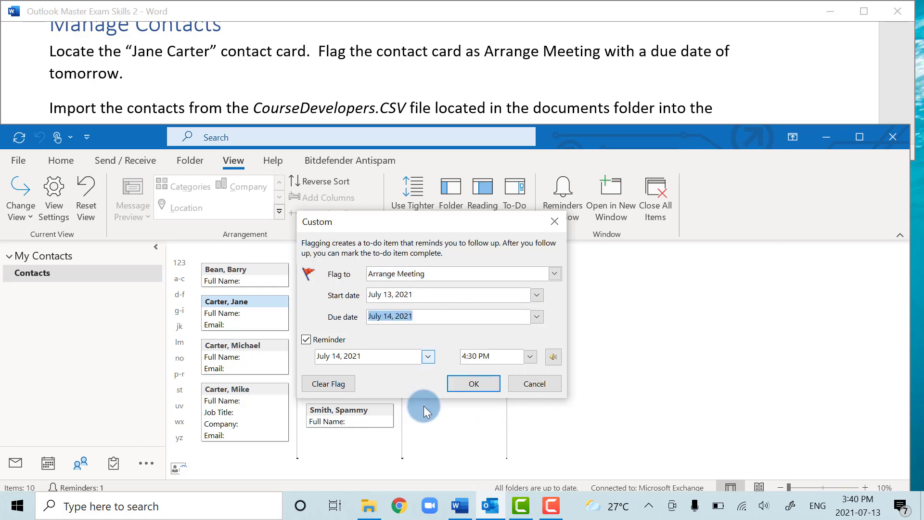
left_click(467, 383)
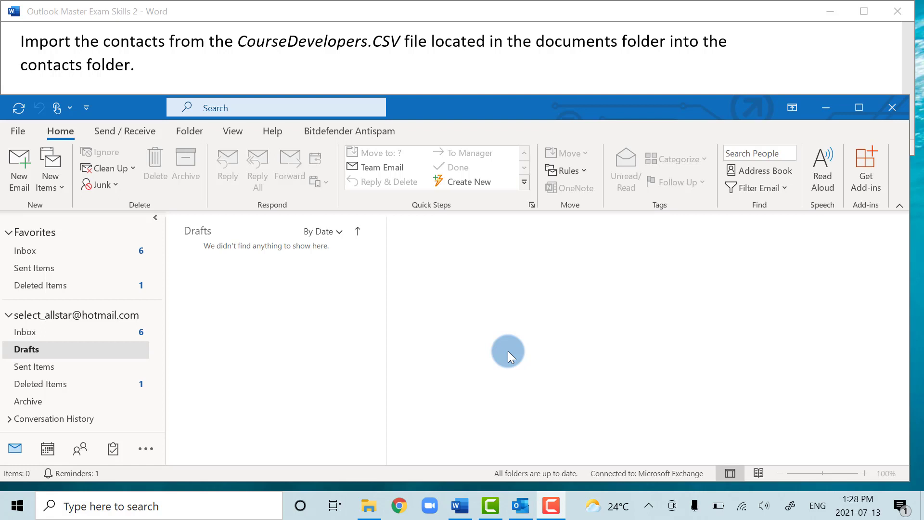
Step: Start an import from another program or file, with Comma Separated Values as the file type
left_click(21, 130)
left_click(70, 200)
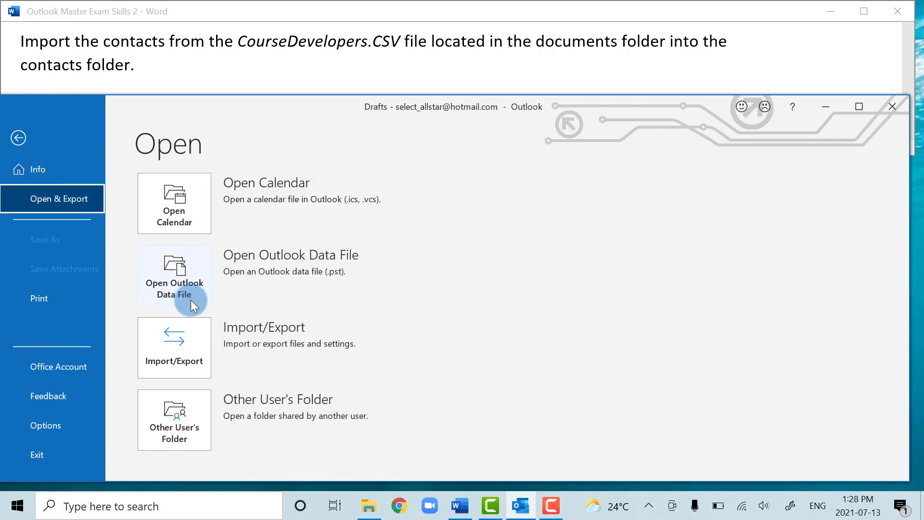
left_click(185, 352)
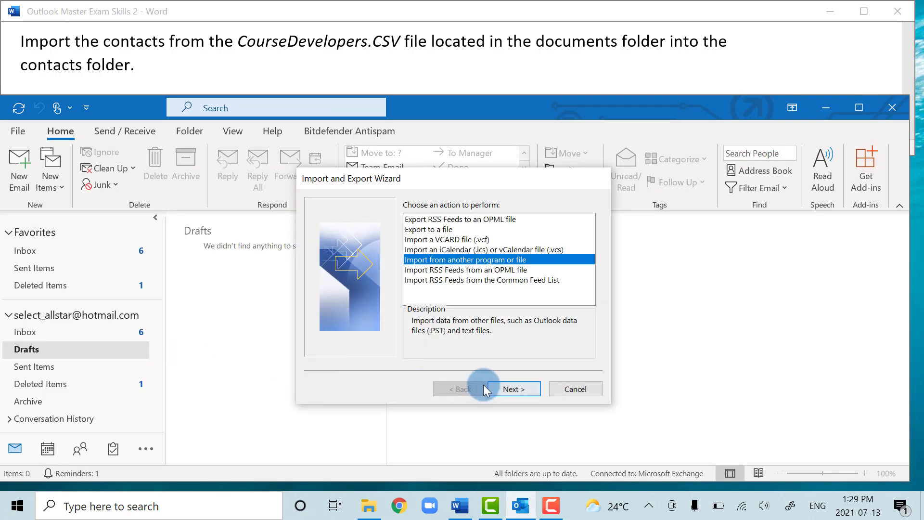
left_click(520, 389)
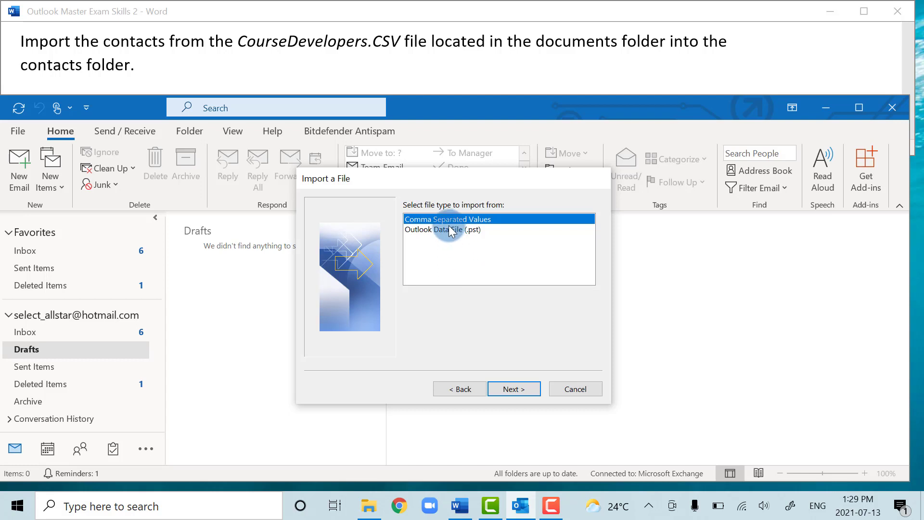
left_click(516, 387)
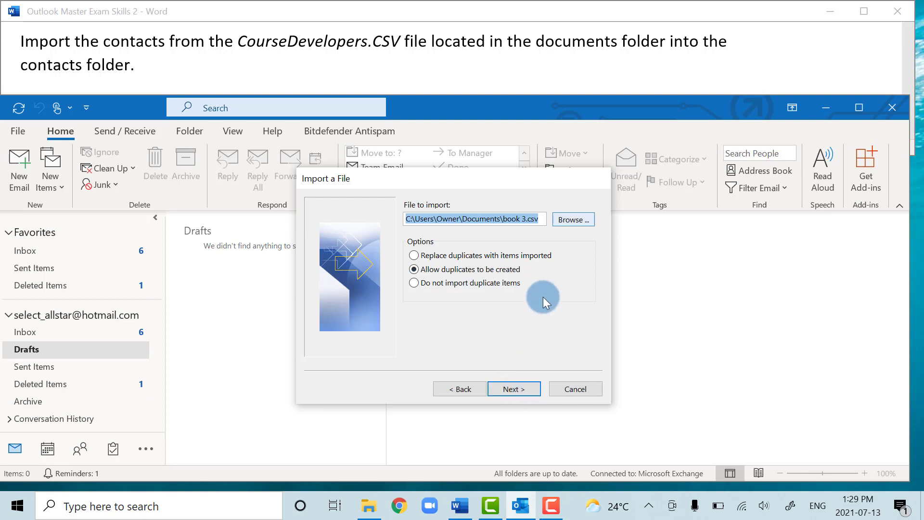
Step: Choose CourseDevelopers.csv from the Documents folder, set Contacts as the destination folder and run the import
left_click(566, 222)
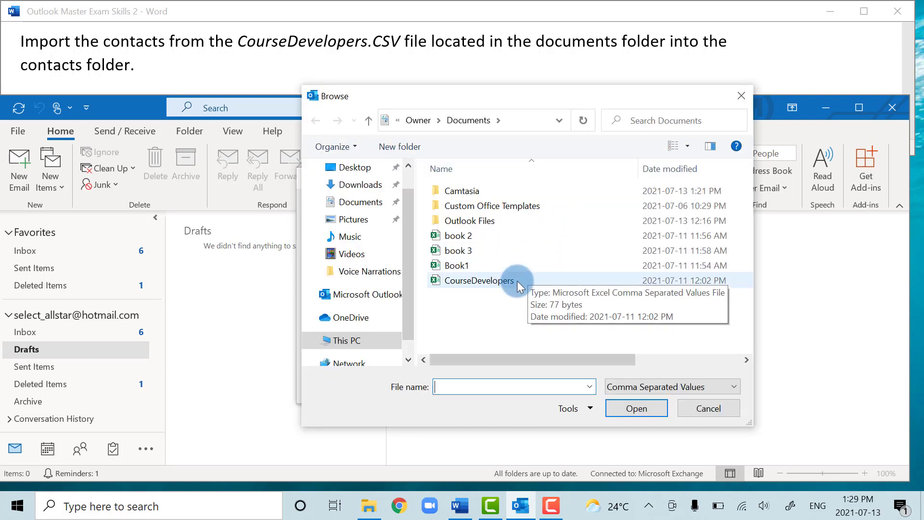
double_click(518, 280)
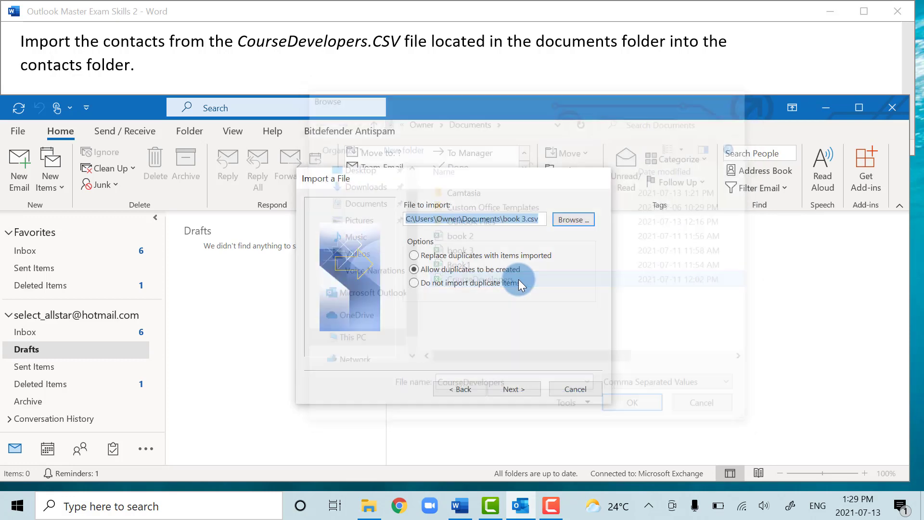
left_click(513, 390)
scroll(529, 297, "up", 5)
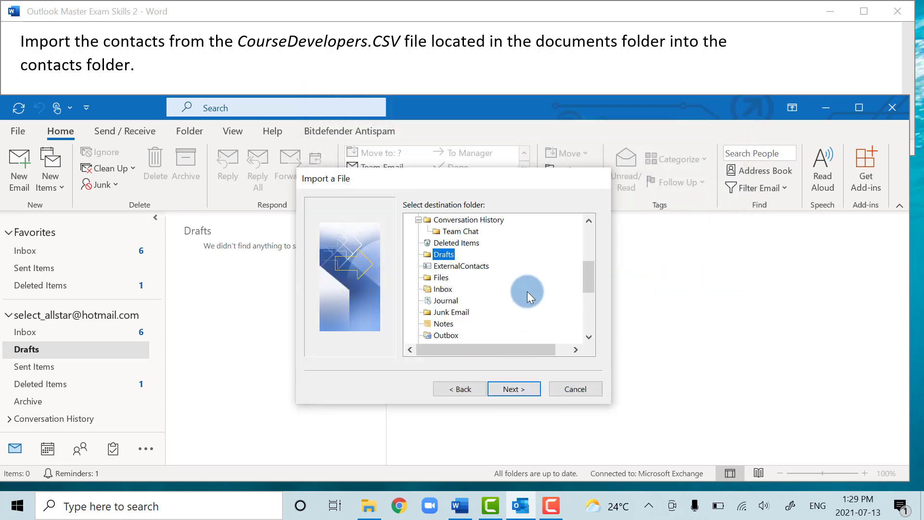
left_click(447, 254)
left_click(503, 391)
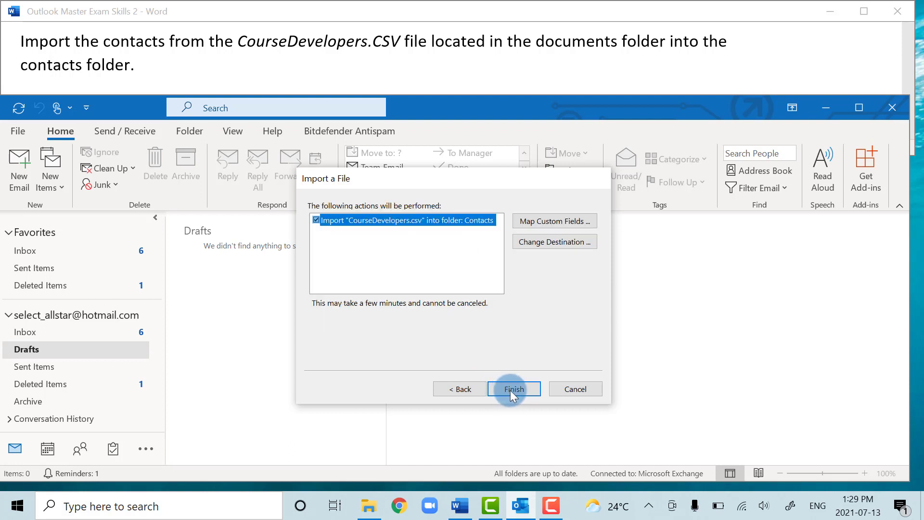
left_click(513, 389)
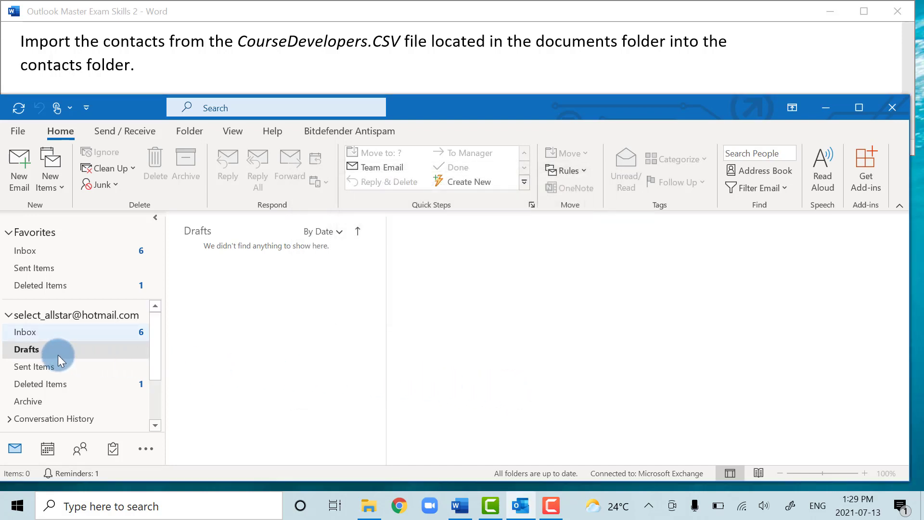
Step: Open the contacts list and look through it for the imported contacts
scroll(62, 395, "down", 1)
mouse_move(64, 435)
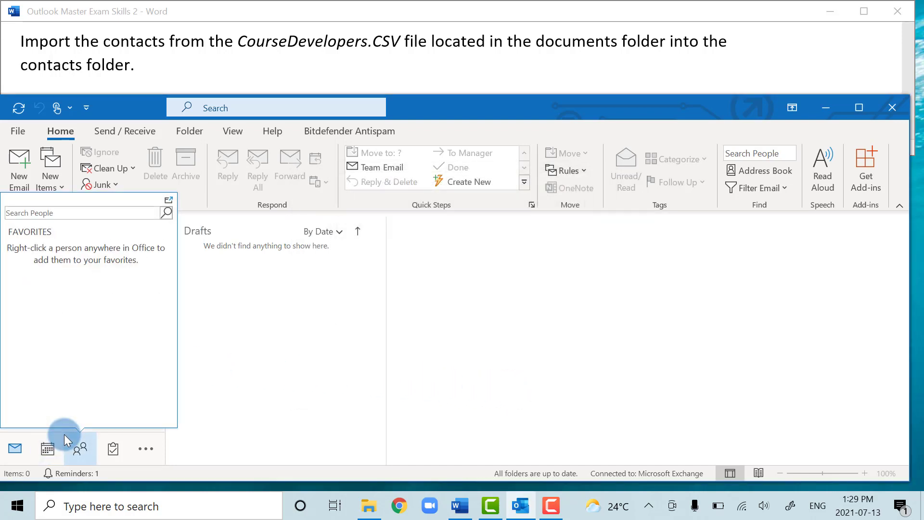
left_click(79, 452)
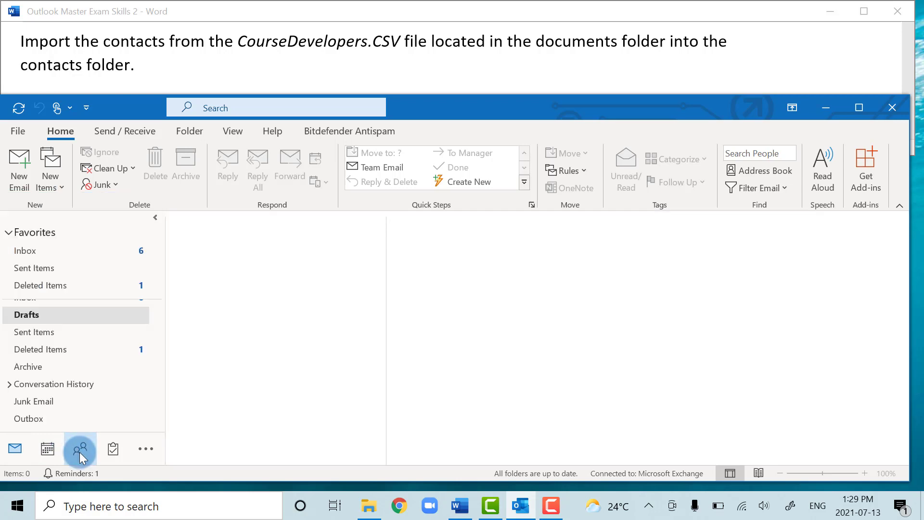
scroll(256, 306, "down", 1)
scroll(257, 305, "down", 3)
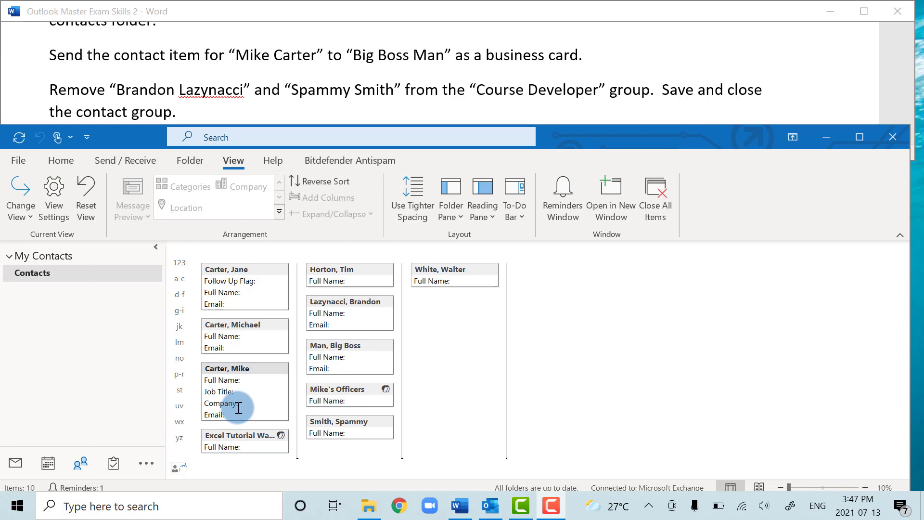
Step: Forward the contact named in the business card task as a business card, address it to the boss contact and send the message
left_click(252, 383)
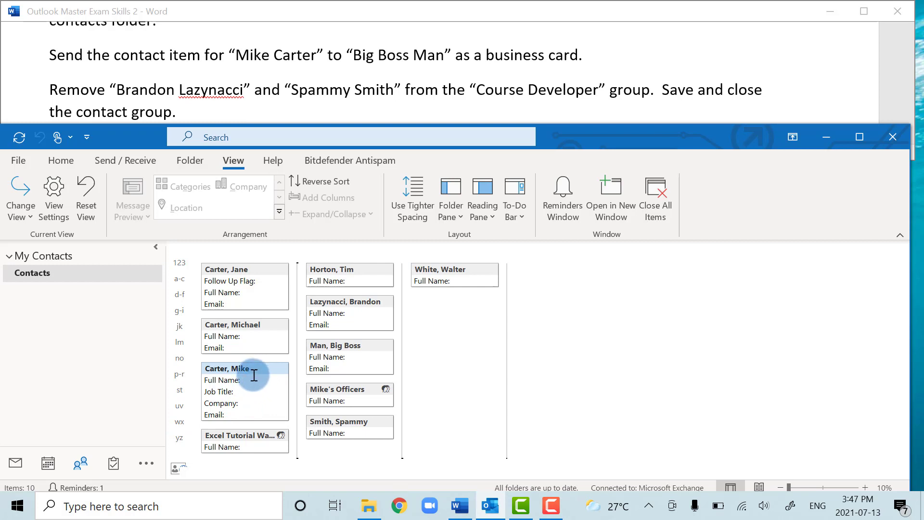
right_click(254, 375)
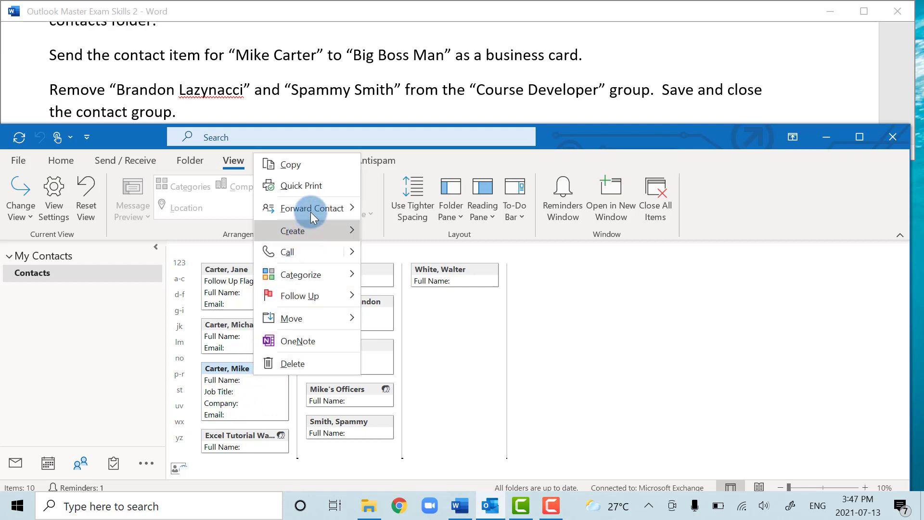
mouse_move(311, 212)
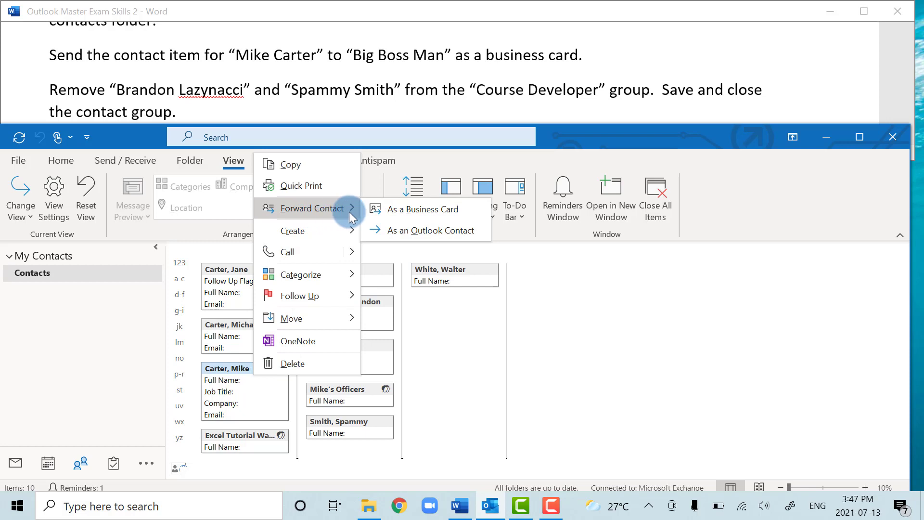
left_click(474, 217)
left_click(291, 275)
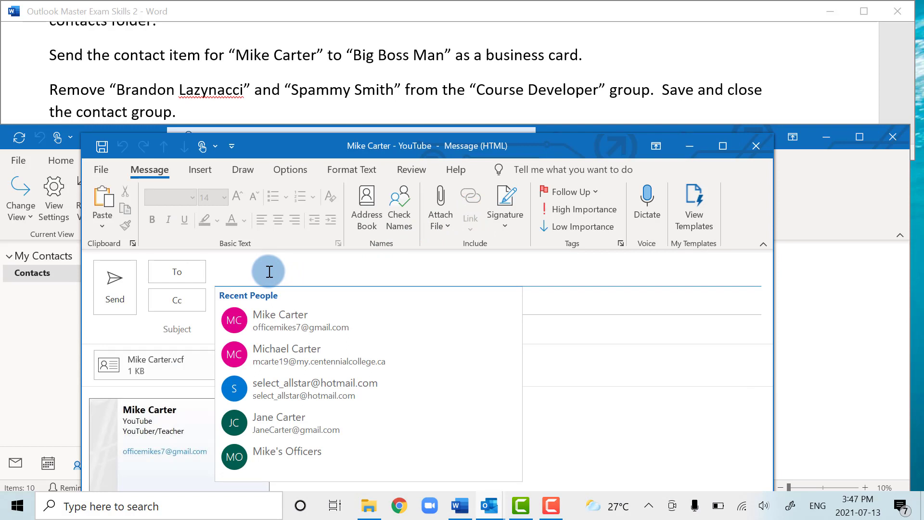
type("B")
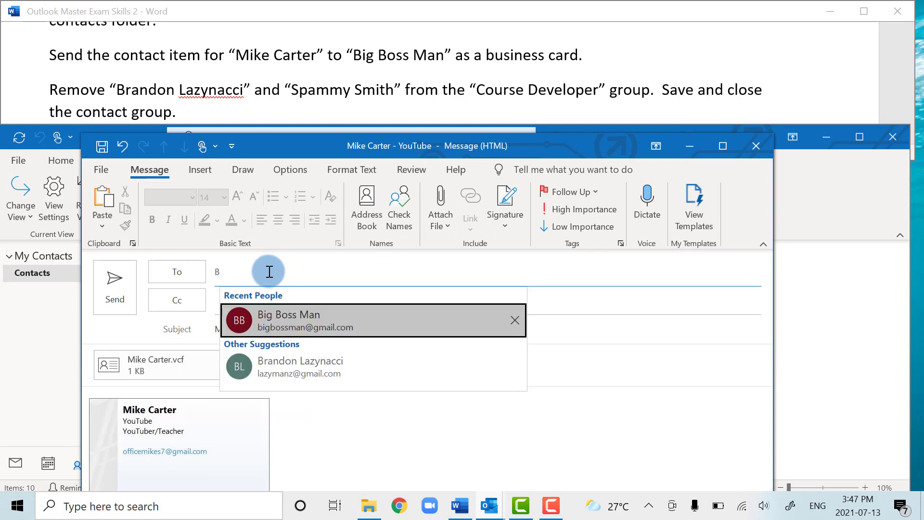
left_click(320, 310)
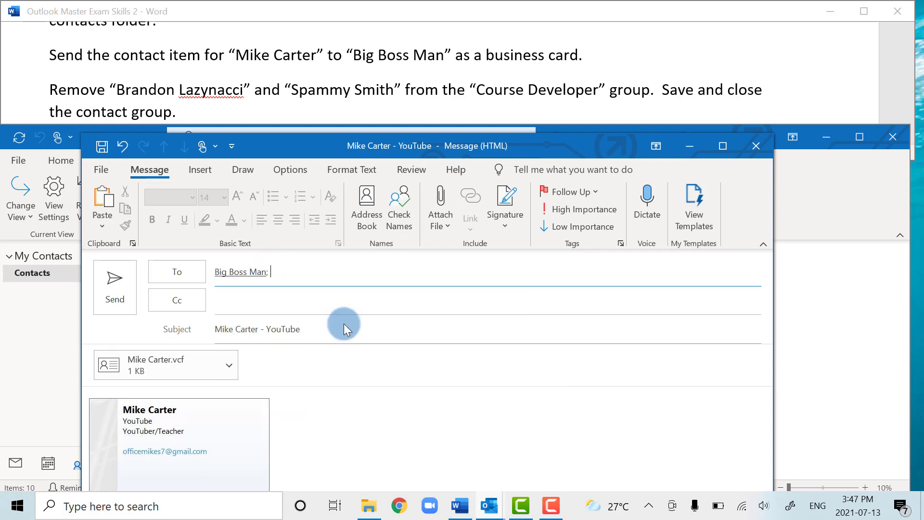
left_click(112, 298)
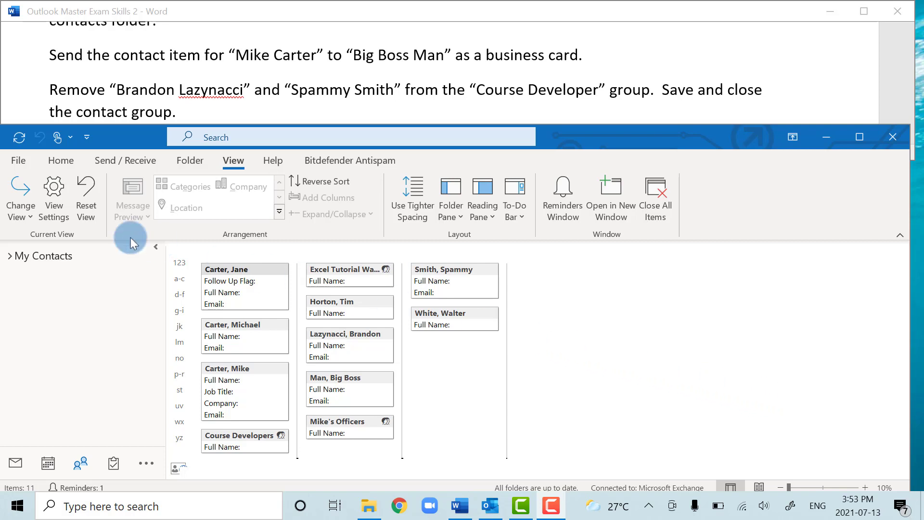
left_click(25, 210)
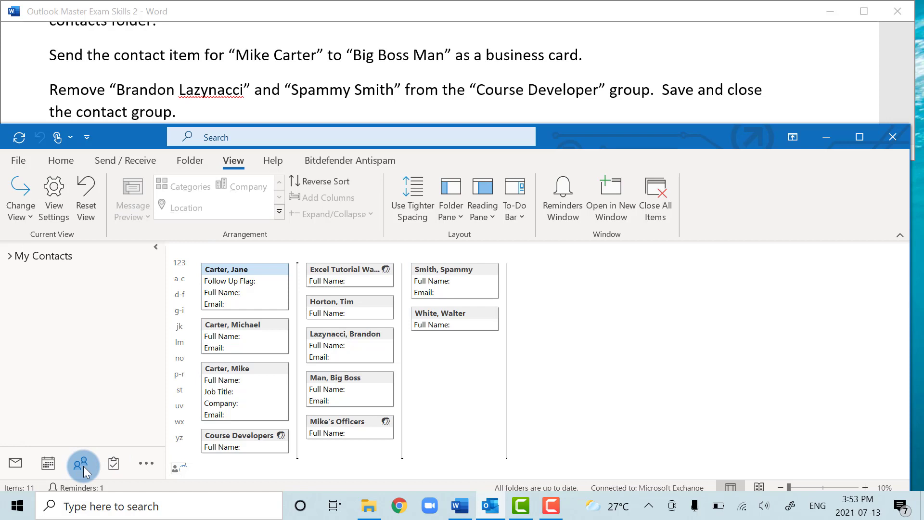
Step: Switch the contacts list to the People view and open the Course Developers contact group
left_click(18, 218)
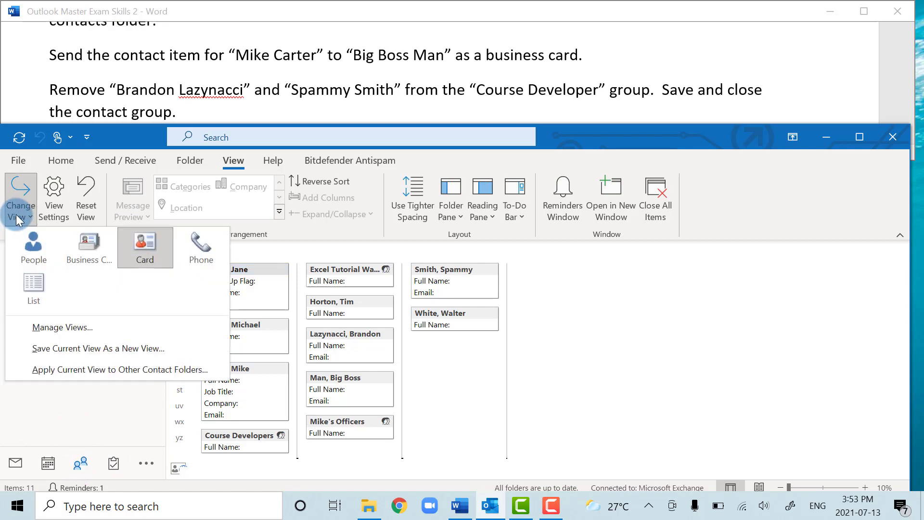
left_click(40, 256)
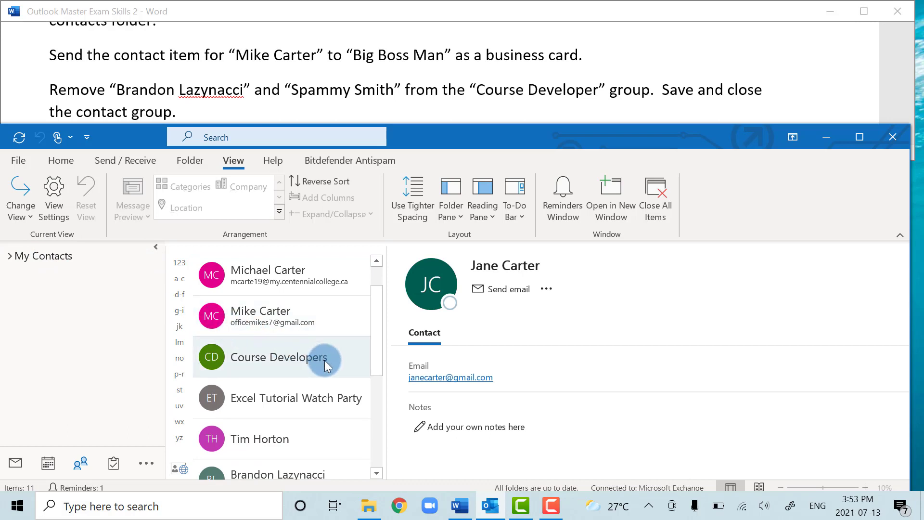
left_click(325, 360)
double_click(322, 357)
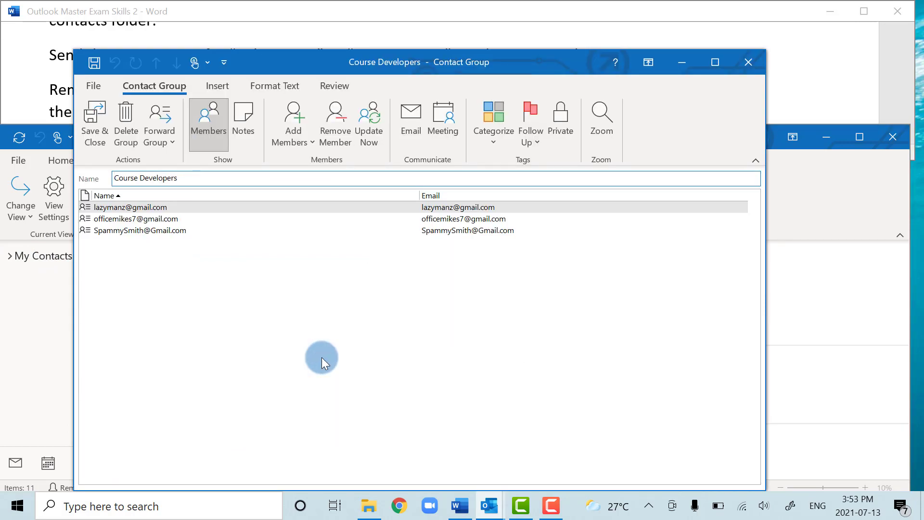
left_click_drag(472, 47, 468, 131)
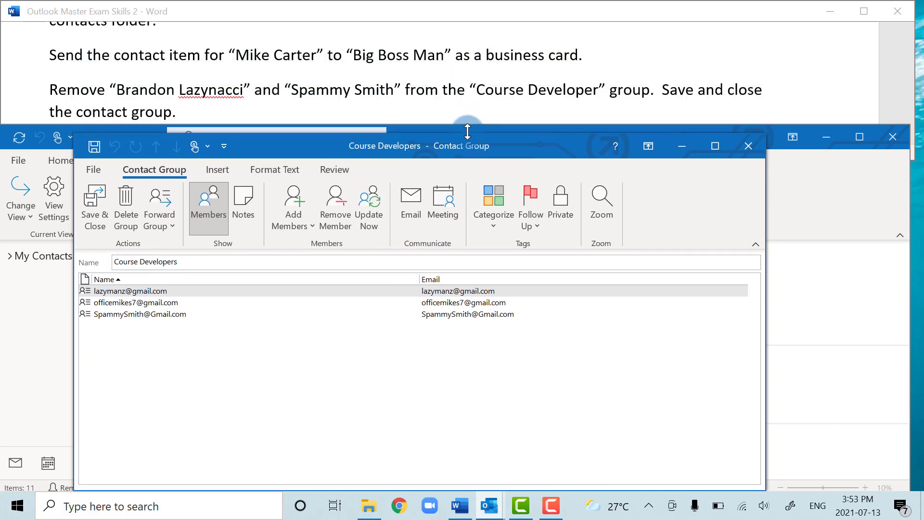
left_click(280, 260)
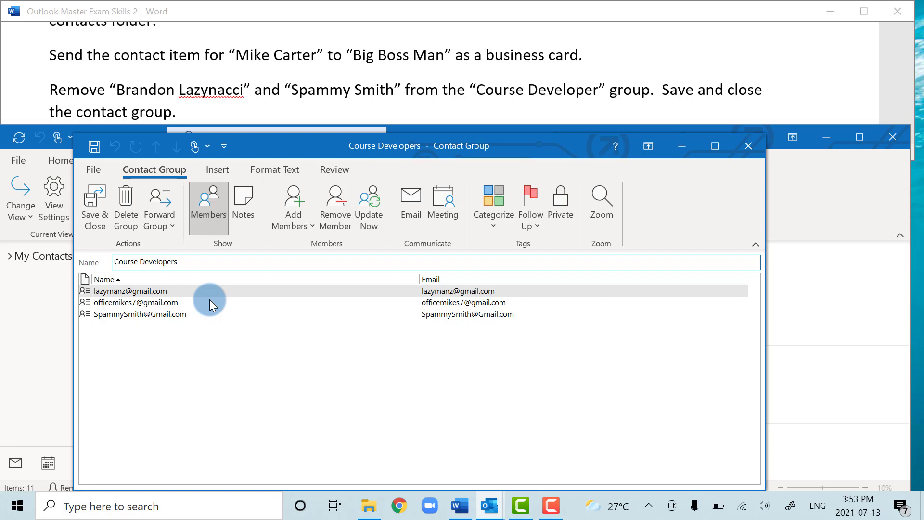
Step: Remove the two members named in the task from the Course Developers group, and save and close the group
left_click(175, 291)
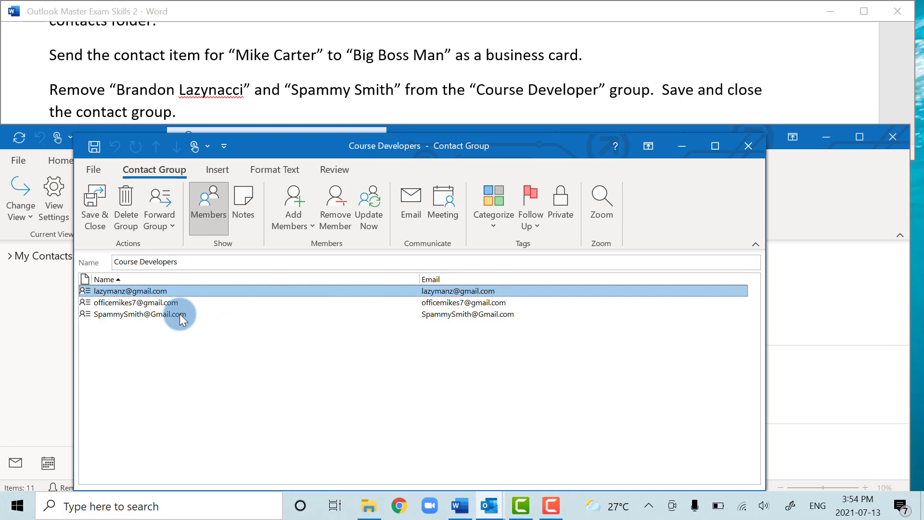
left_click(180, 314, "ctrl")
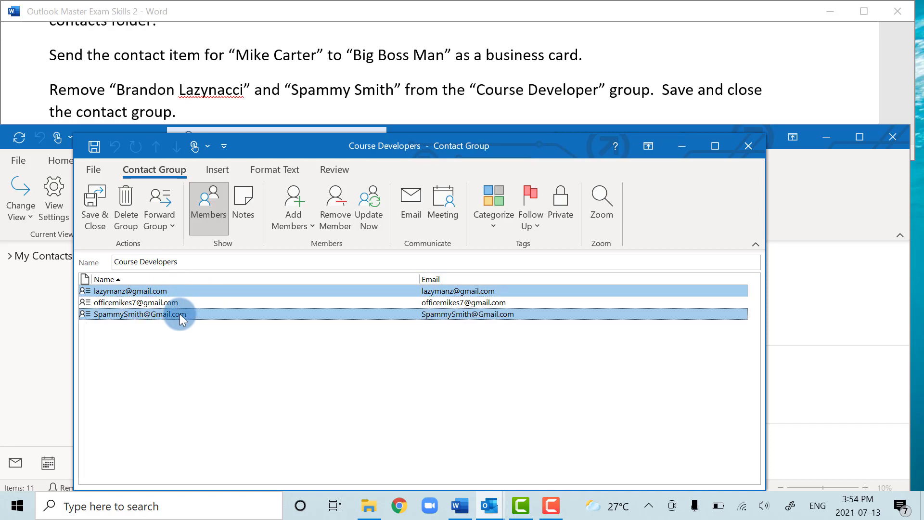
left_click(338, 215)
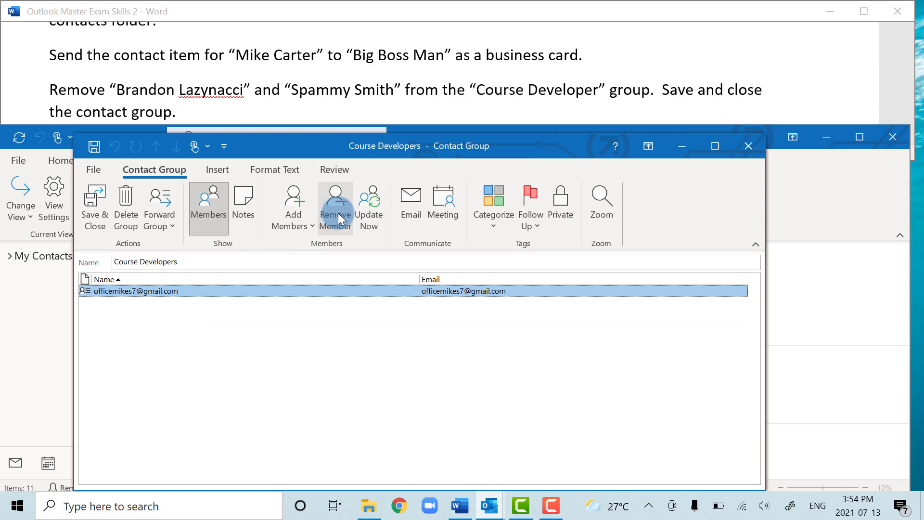
left_click(94, 200)
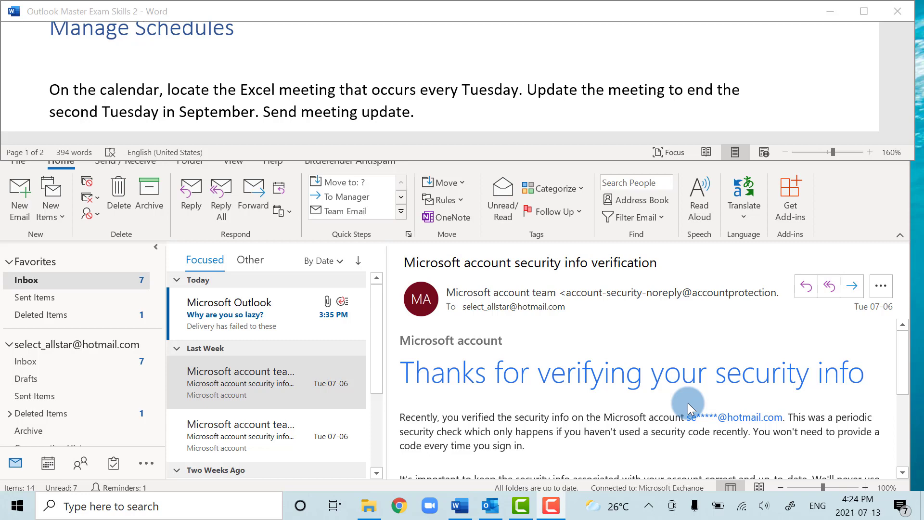
Step: Open the entire series of the New Excel Videos meeting from Tuesday, July 20, 2021 on the calendar
left_click(48, 464)
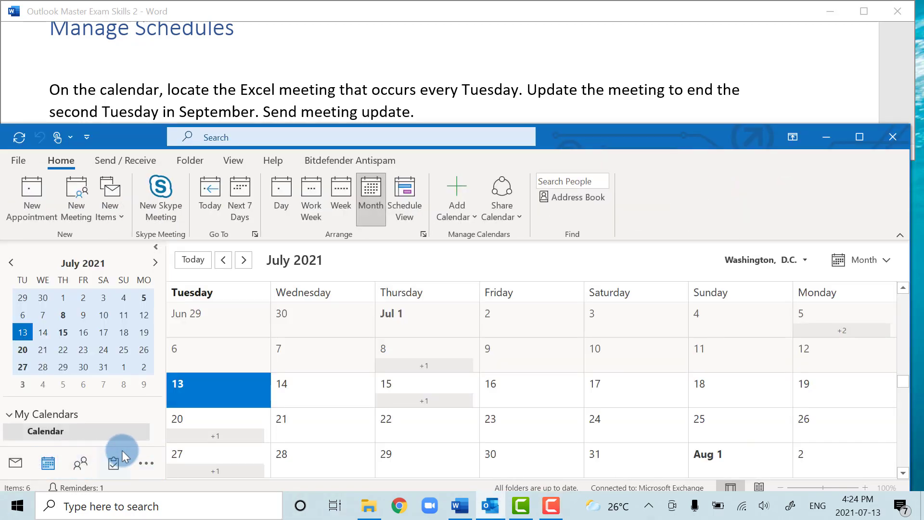
left_click(233, 434)
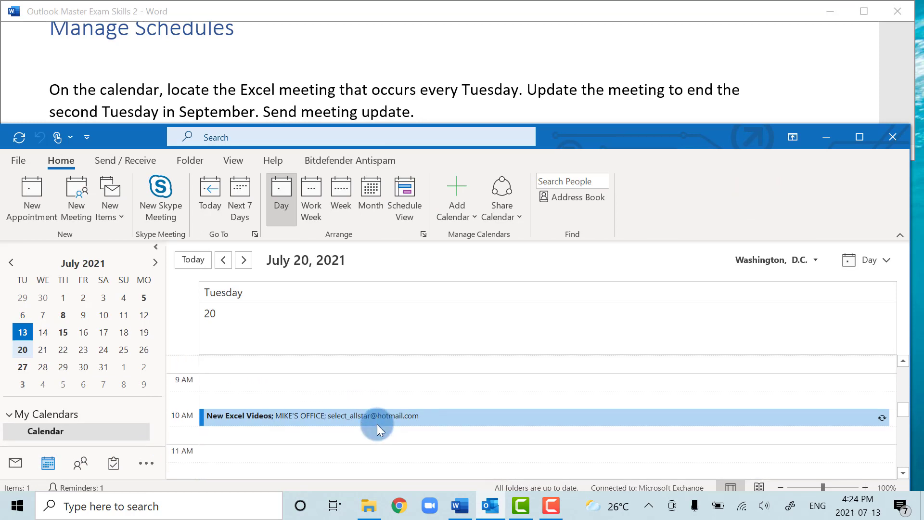
mouse_move(377, 423)
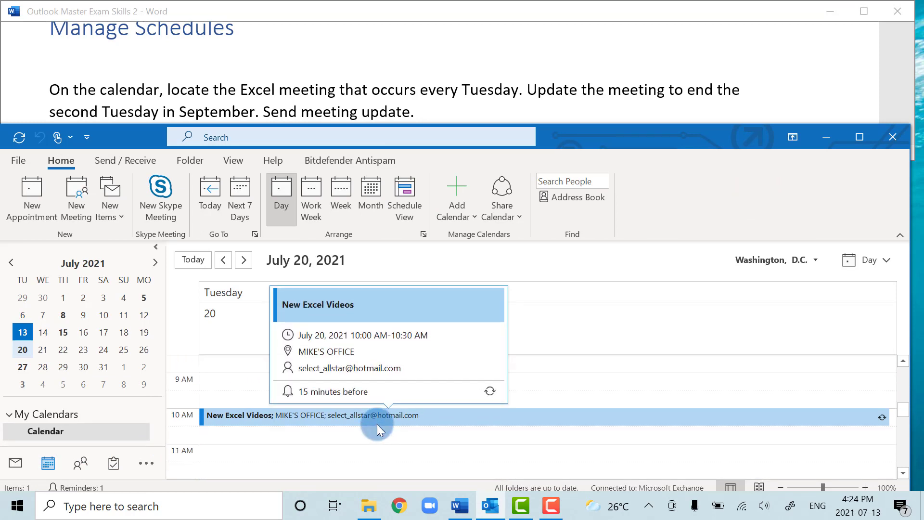
left_click(426, 417)
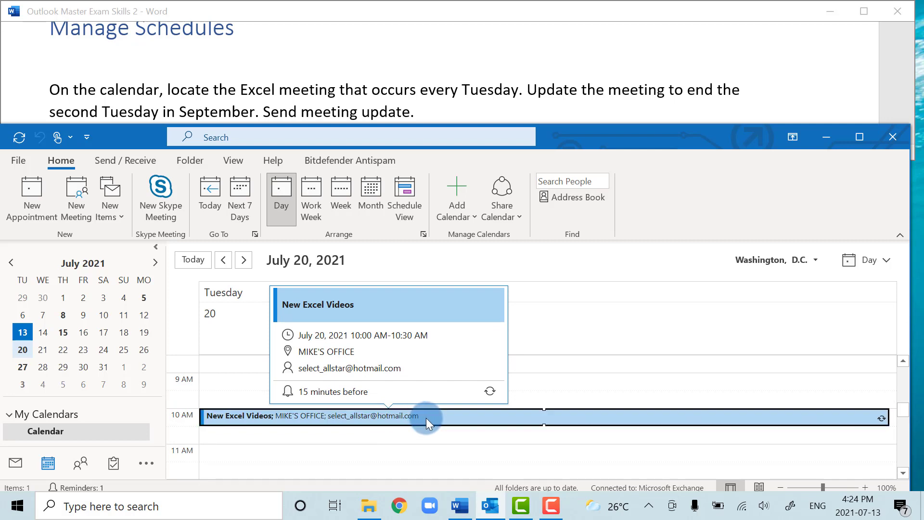
double_click(427, 417)
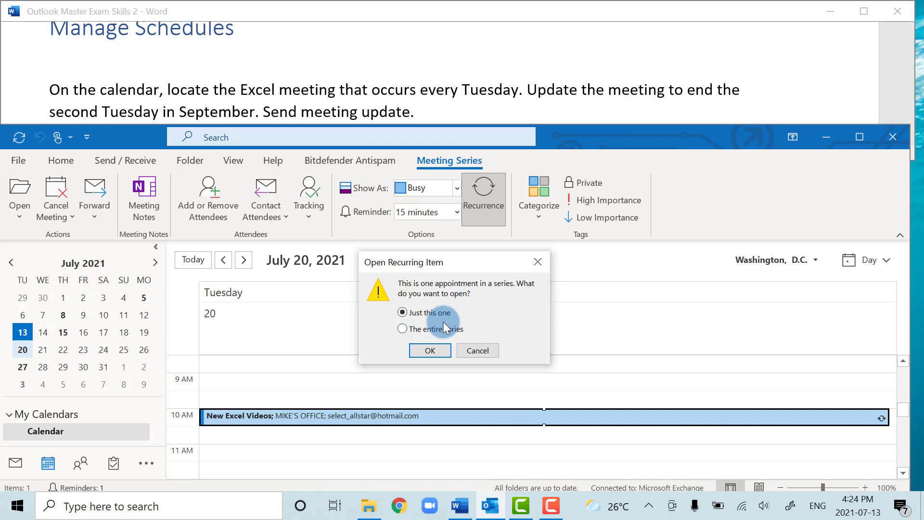
left_click(402, 328)
left_click(430, 351)
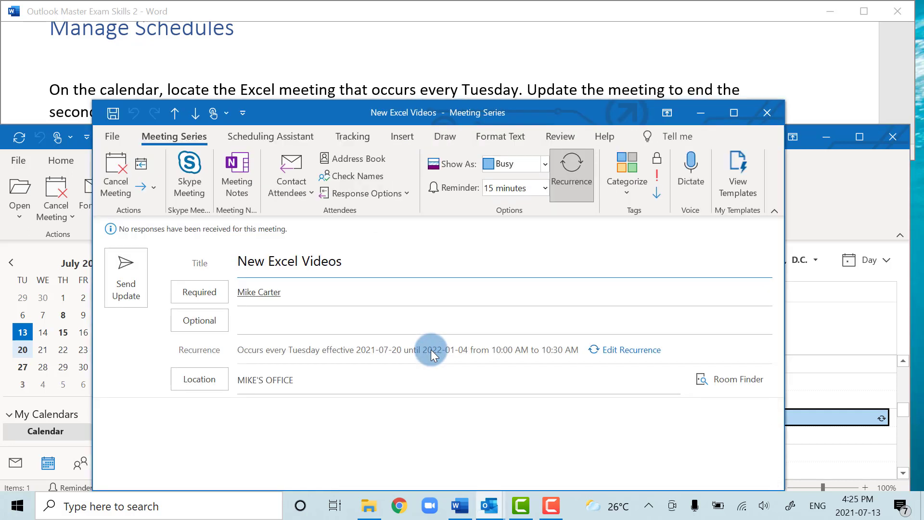
Step: Set the recurrence of the New Excel Videos series to end by Tuesday 2021-09-14 and close the meeting series
left_click(638, 351)
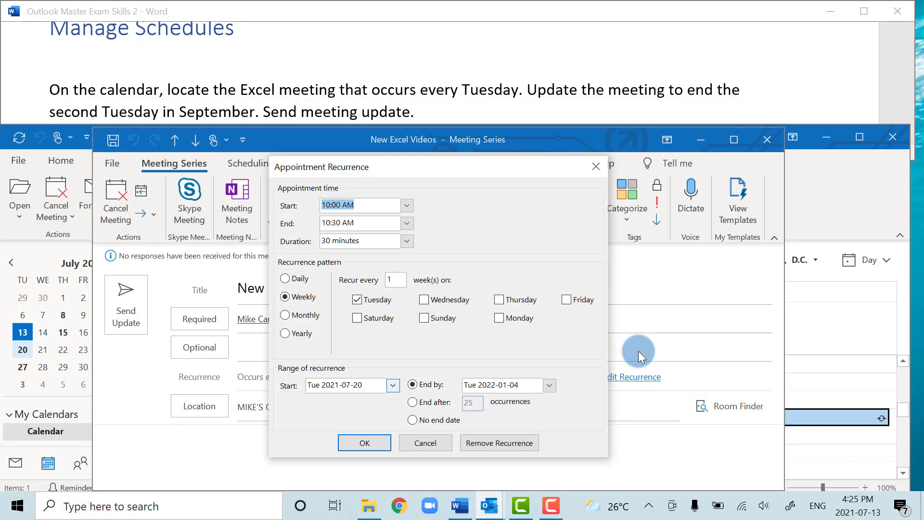
left_click(549, 385)
left_click(406, 215)
left_click(405, 215)
left_click(406, 215)
left_click(406, 215)
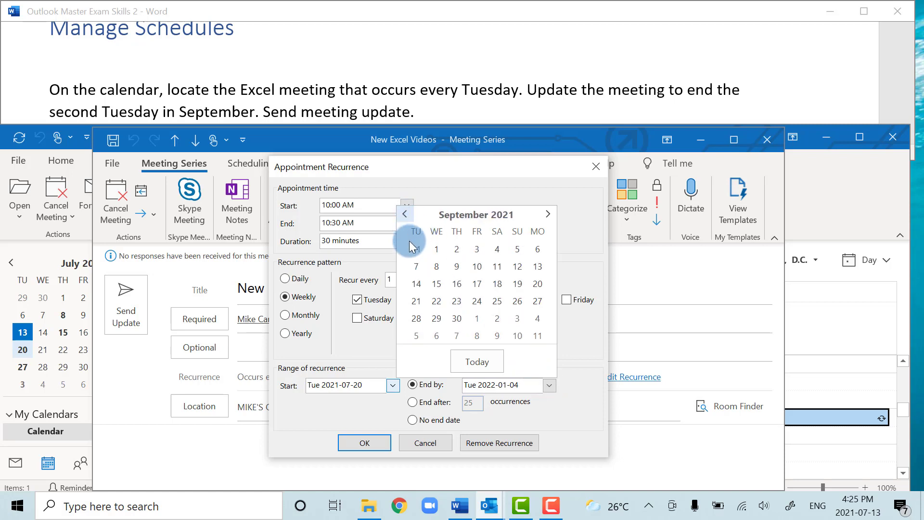
left_click(416, 284)
left_click(371, 442)
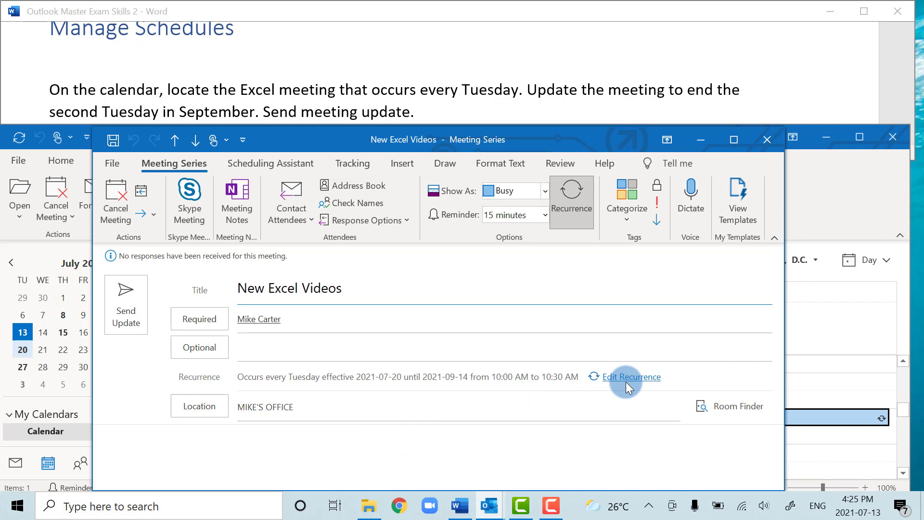
left_click(767, 139)
left_click(399, 312)
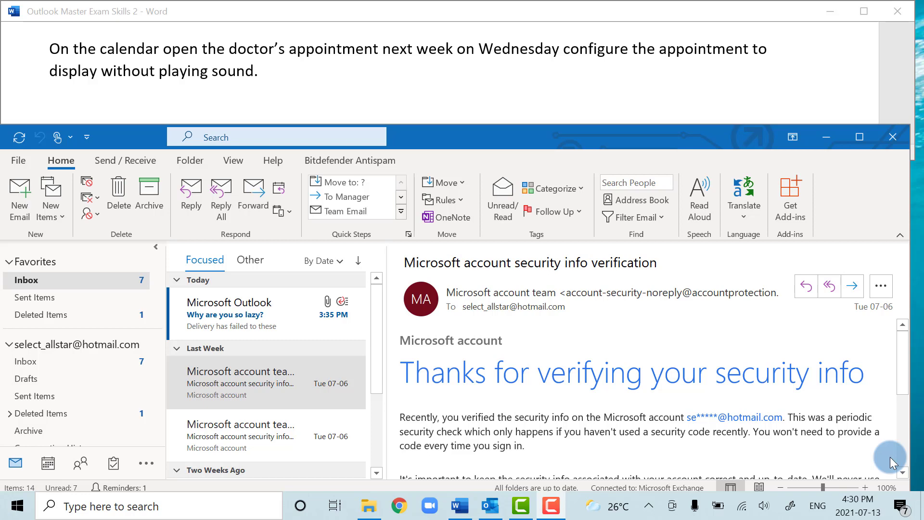
Step: Select the Doctor's Appointment on Wednesday, July 21 in the calendar and turn off its reminder sound
left_click(47, 465)
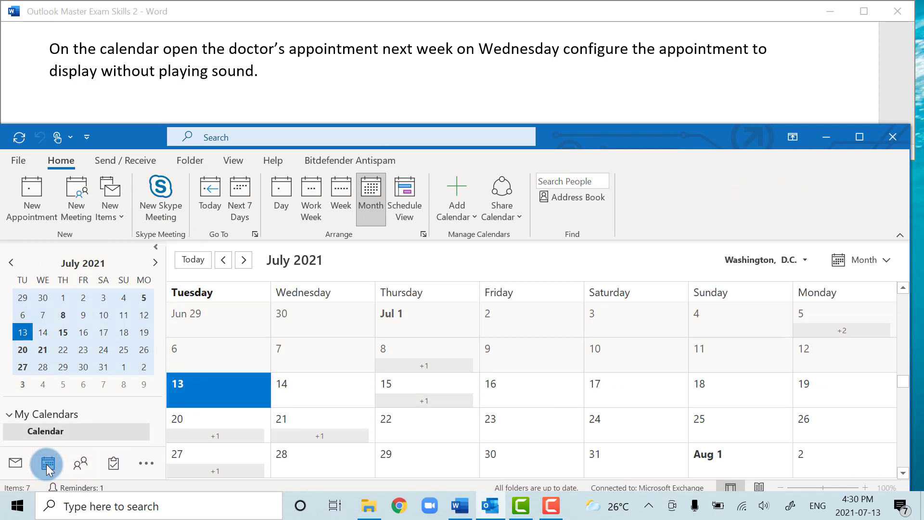
left_click(43, 350)
left_click(393, 417)
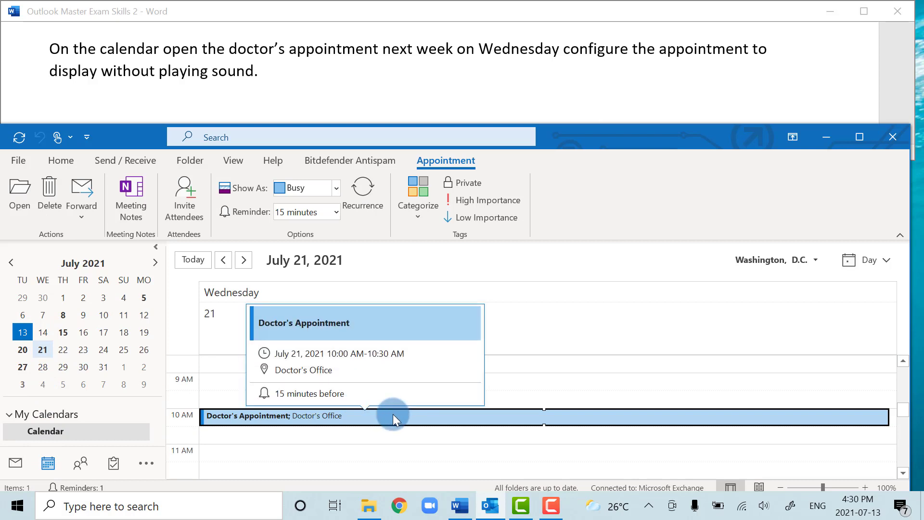
left_click(337, 213)
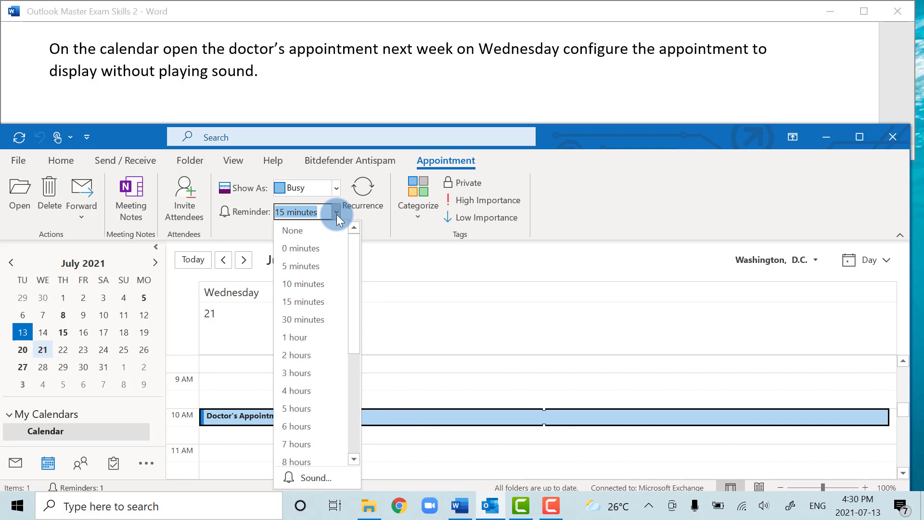
left_click(345, 475)
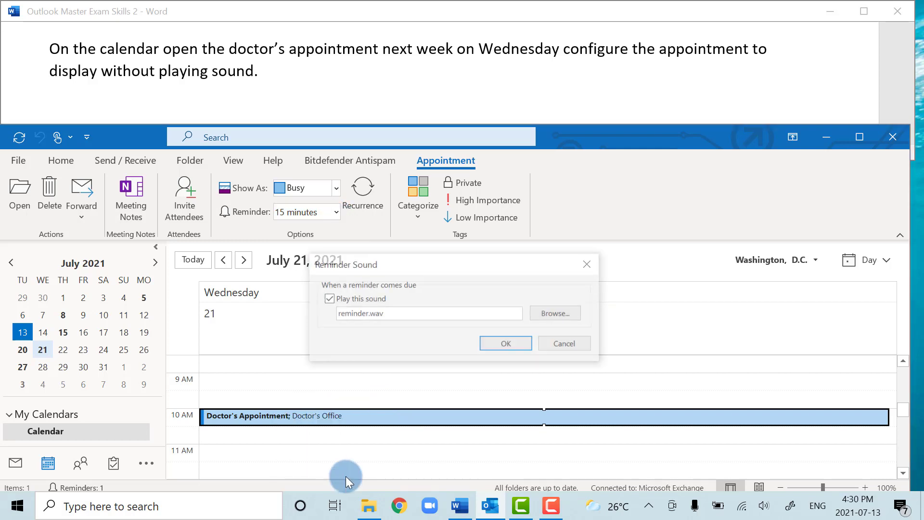
left_click(327, 299)
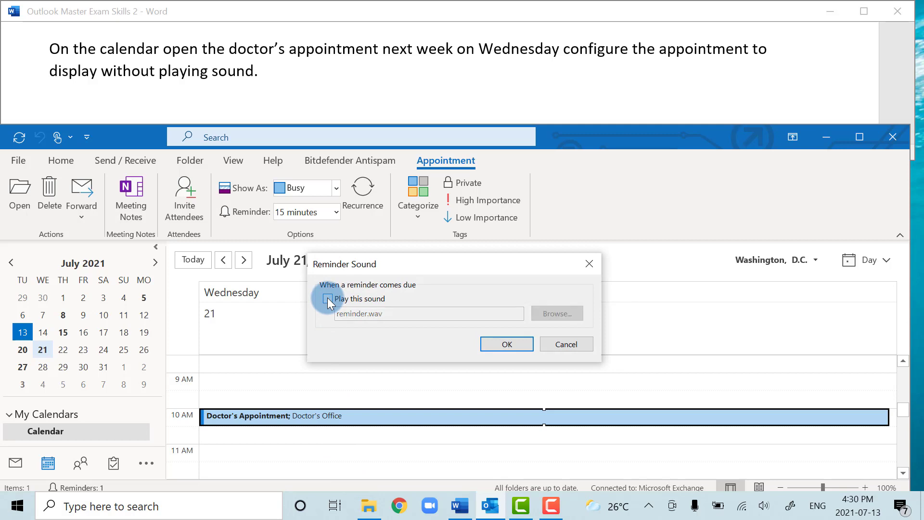
left_click(512, 343)
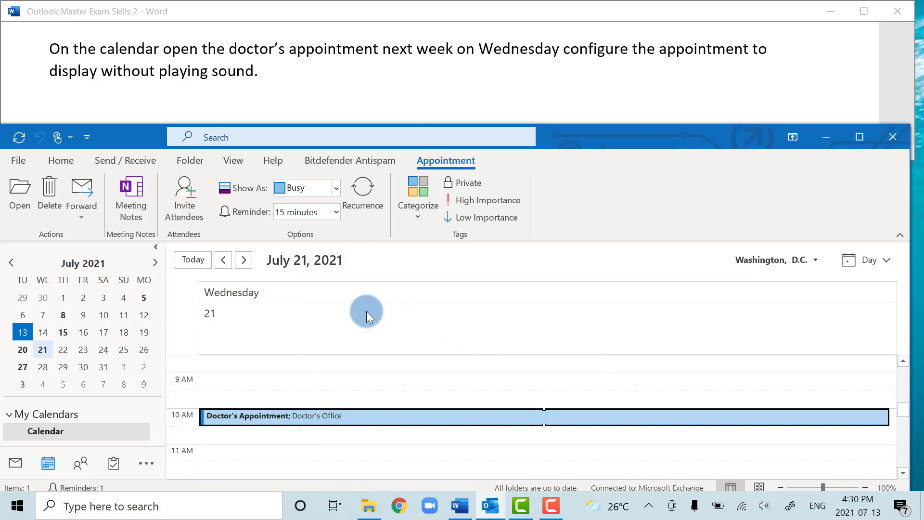
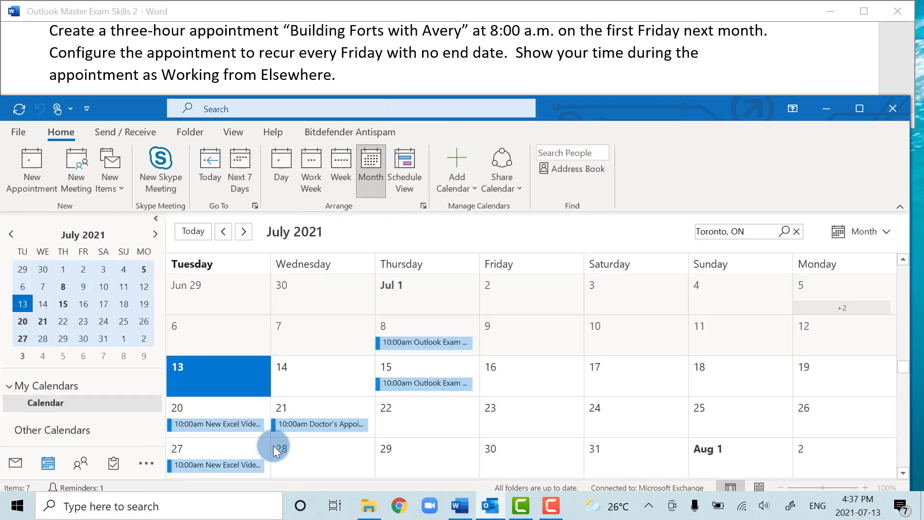
Step: Start a new appointment on Friday 2021-08-06 that runs from 8:00 AM to 11:00 AM
scroll(709, 404, "down", 1)
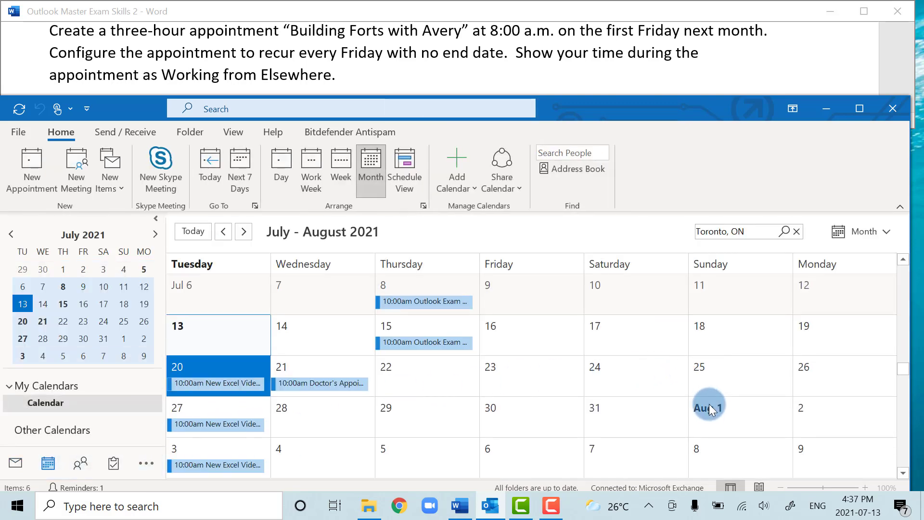
scroll(709, 403, "down", 1)
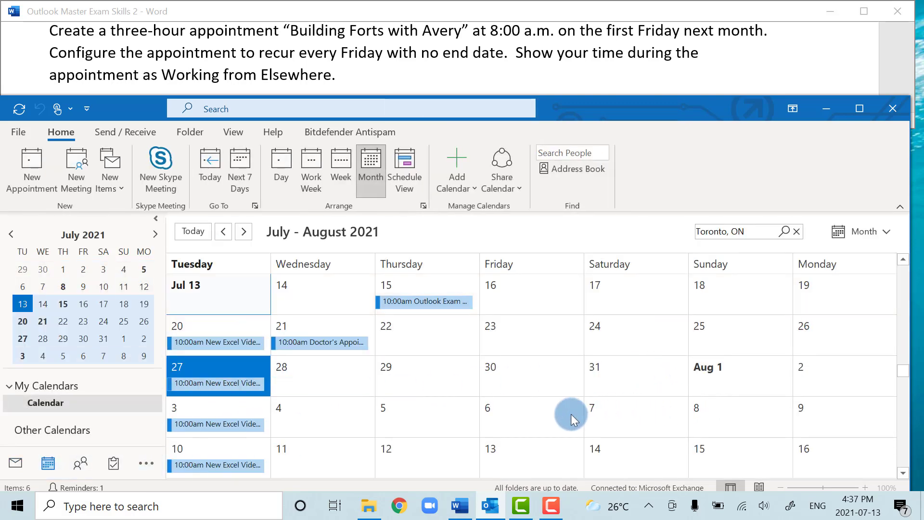
left_click(518, 418)
left_click(517, 419)
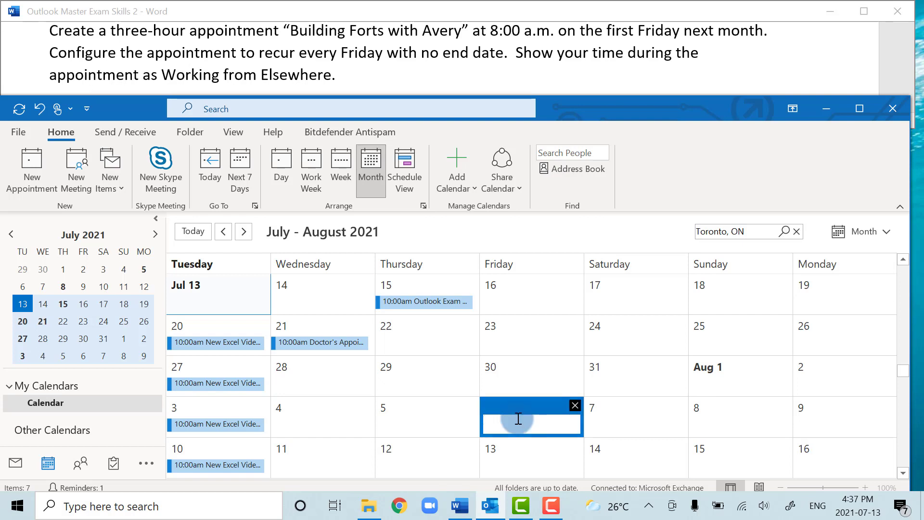
left_click(31, 181)
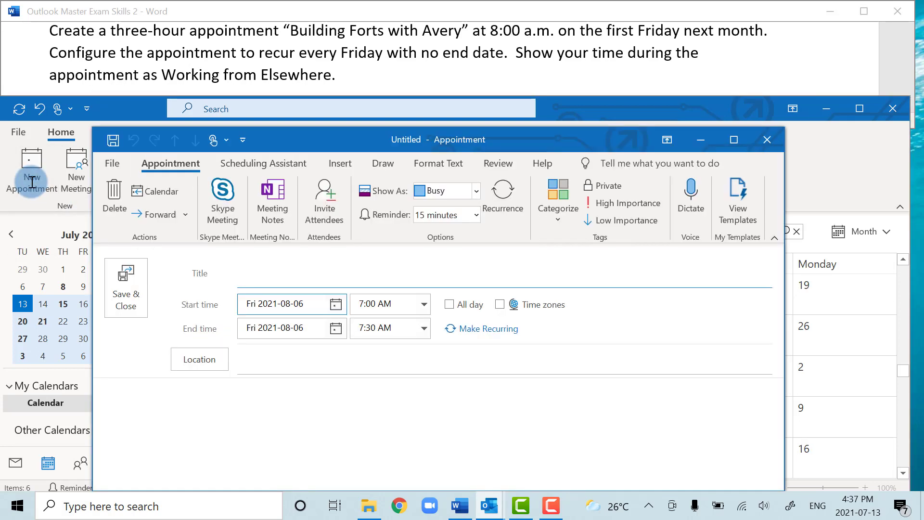
left_click(425, 304)
left_click(399, 348)
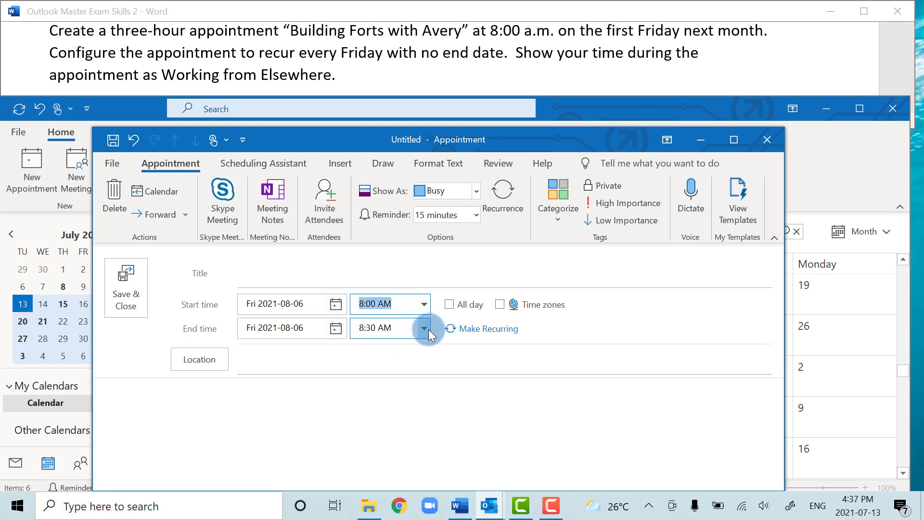
left_click(429, 329)
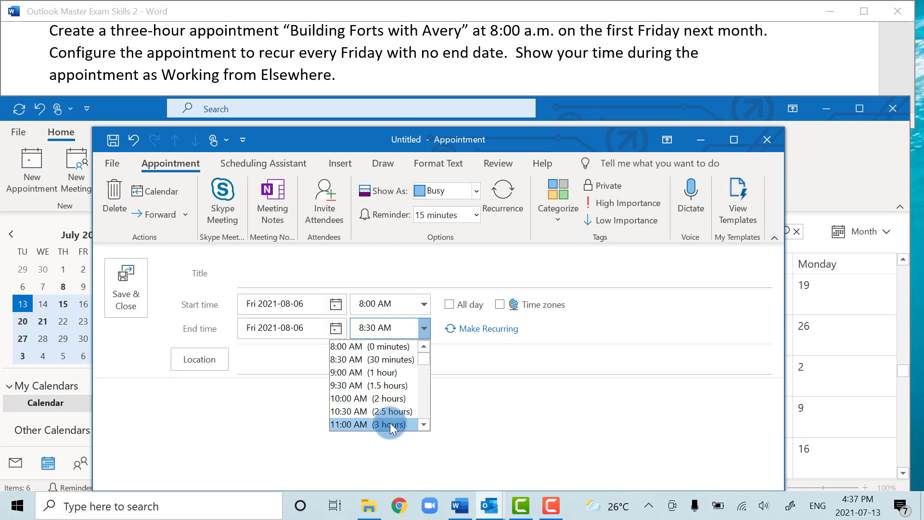
left_click(373, 424)
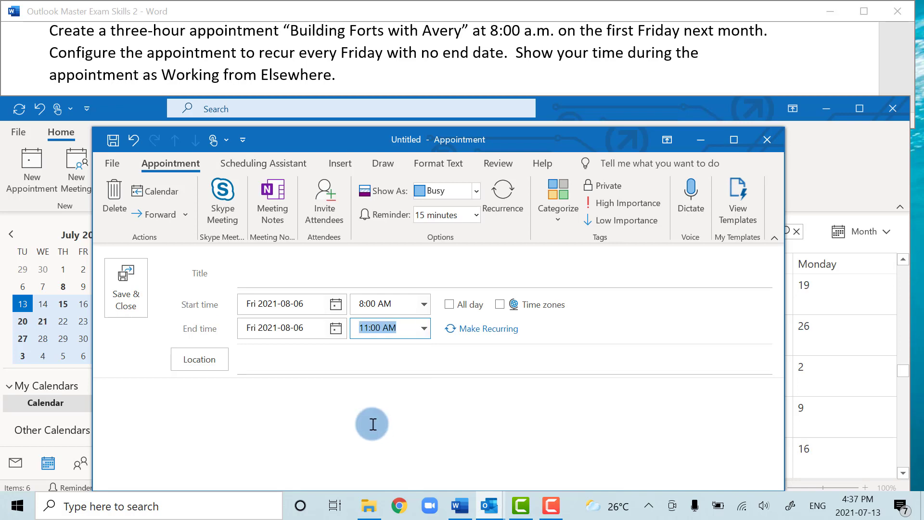
Step: Make the appointment recur weekly on Friday with no end date and show the time as Working Elsewhere
left_click(499, 330)
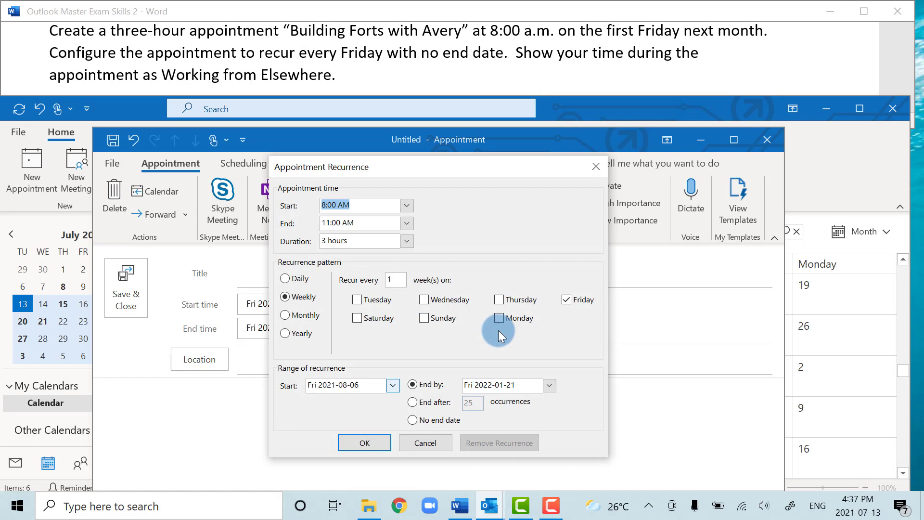
left_click(413, 419)
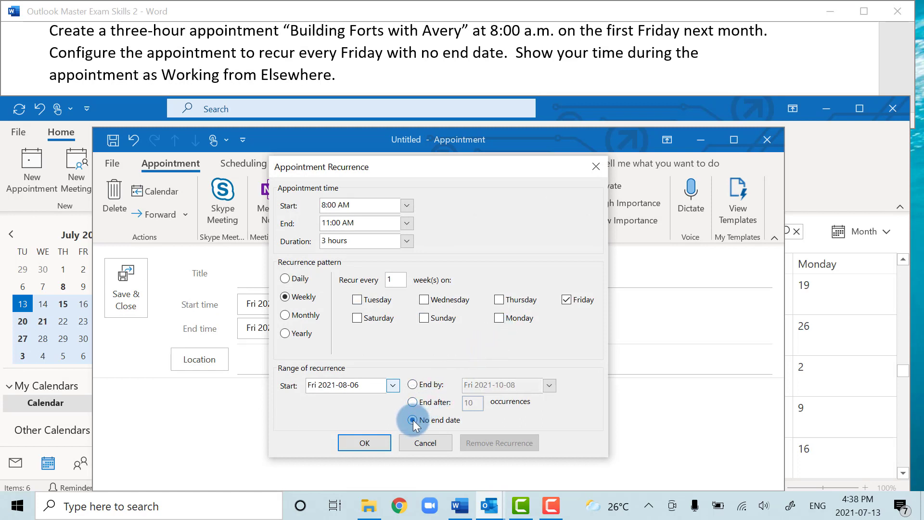
left_click(356, 443)
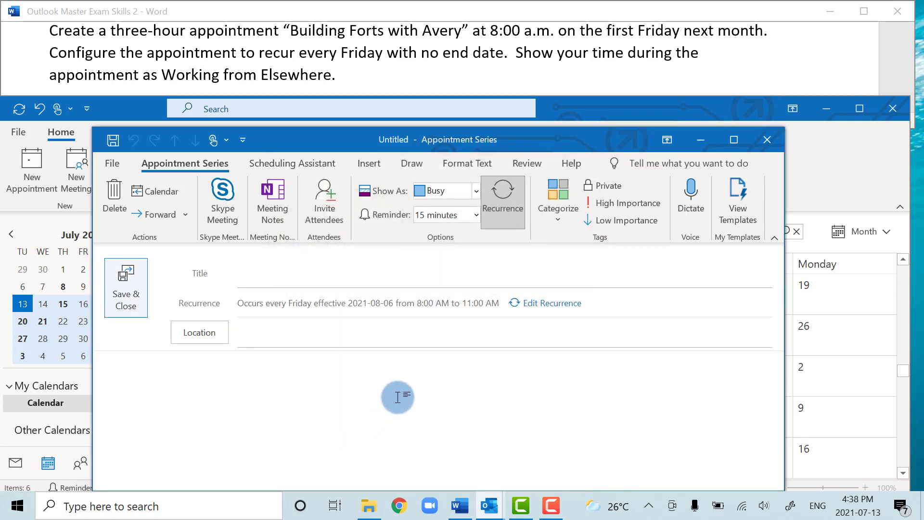
left_click(478, 193)
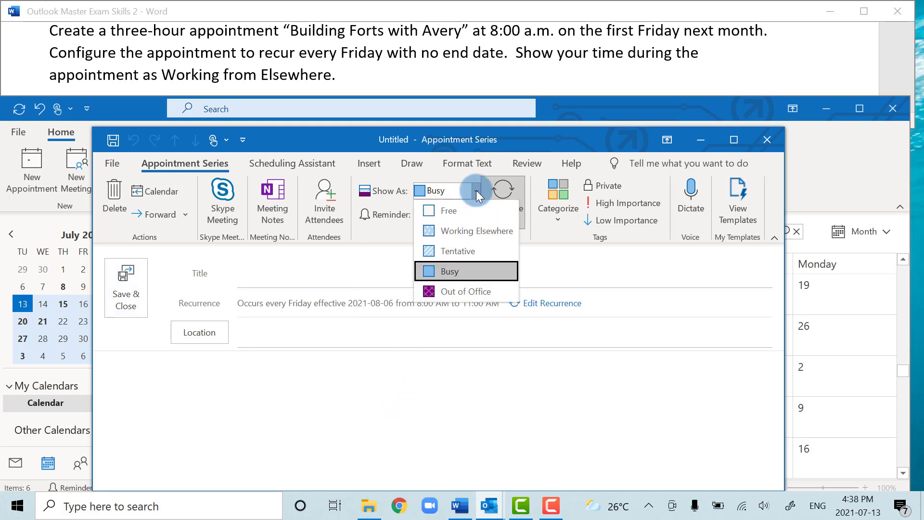
left_click(479, 231)
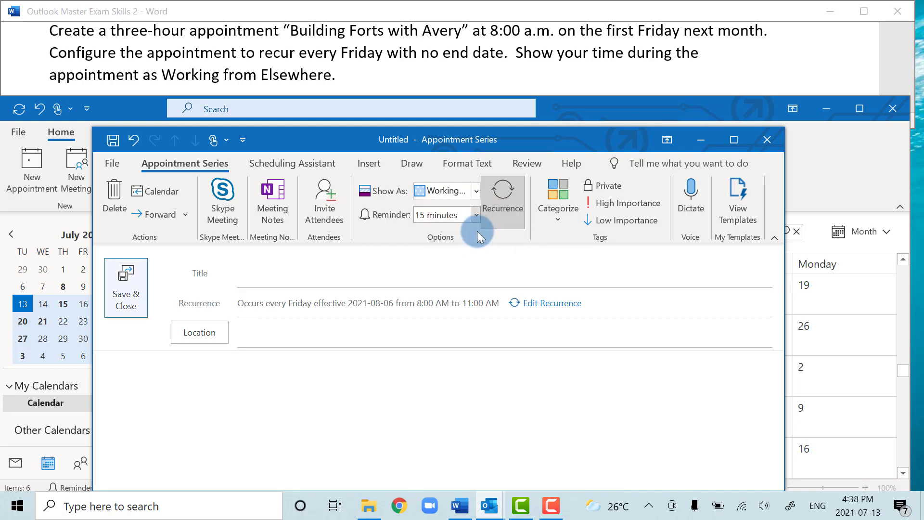
Step: Copy the quoted appointment title from the first sentence of the task in the Word document
left_click(273, 276)
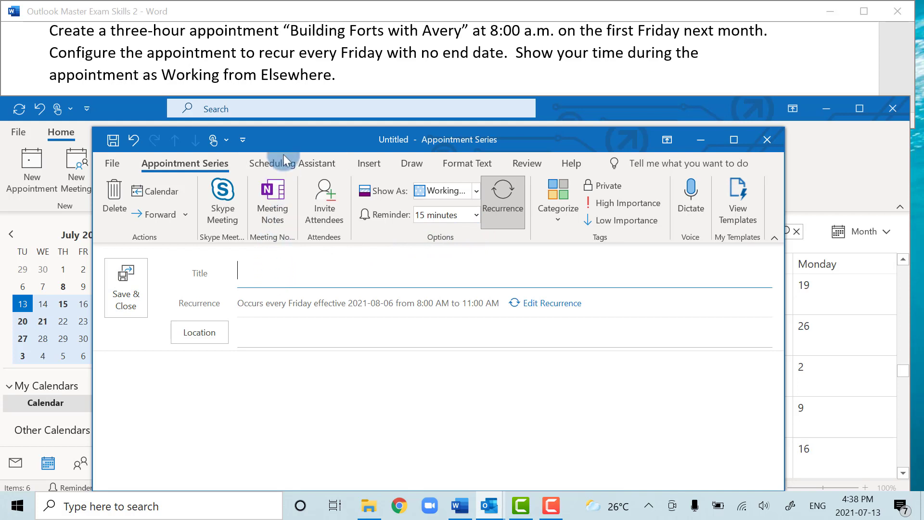
left_click(294, 32)
left_click_drag(294, 33, 439, 33)
right_click(440, 32)
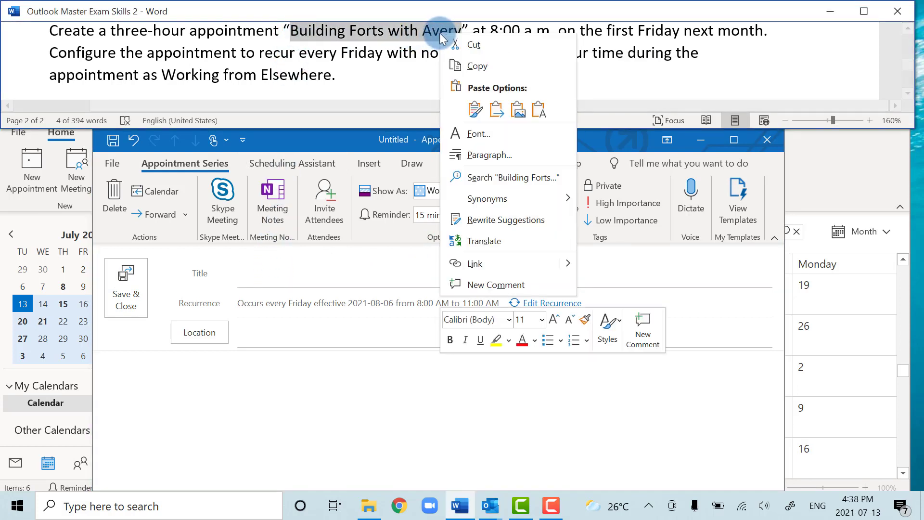
left_click(476, 67)
left_click(299, 299)
left_click(265, 337)
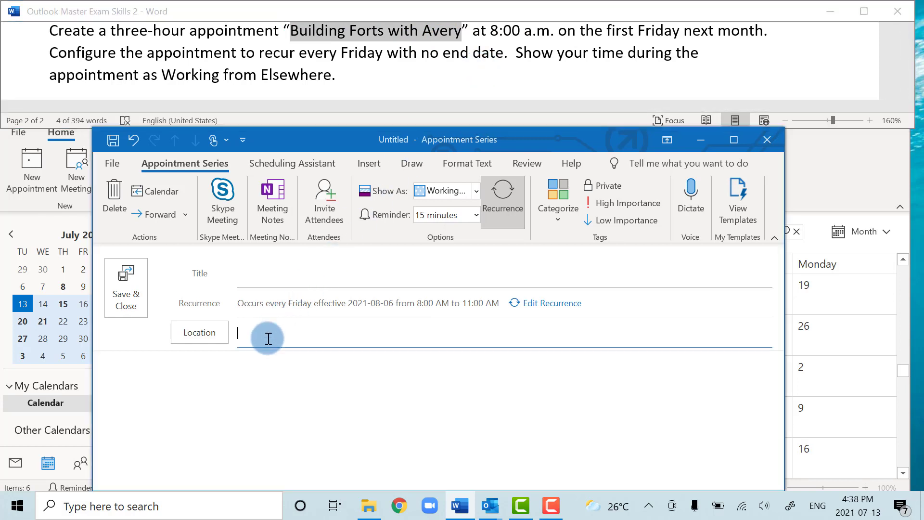
right_click(265, 336)
key("ctrl+v")
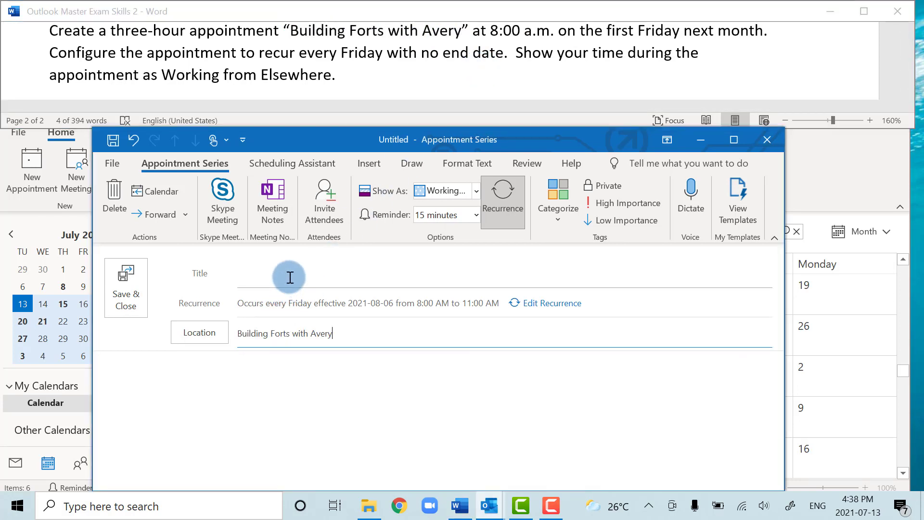
Step: Paste the copied text as the title of the recurring Friday appointment
left_click(289, 275)
right_click(289, 275)
left_click(226, 314)
Step: Replace the text in the appointment's location with Home, save and close the series, and check its Friday occurrences in the calendar
left_click_drag(253, 337, 231, 337)
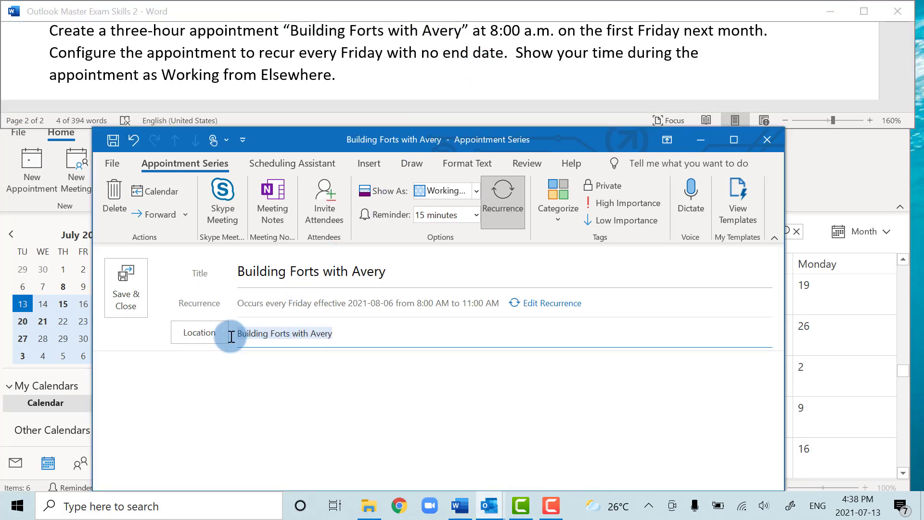
key("BackSpace")
type("Ho")
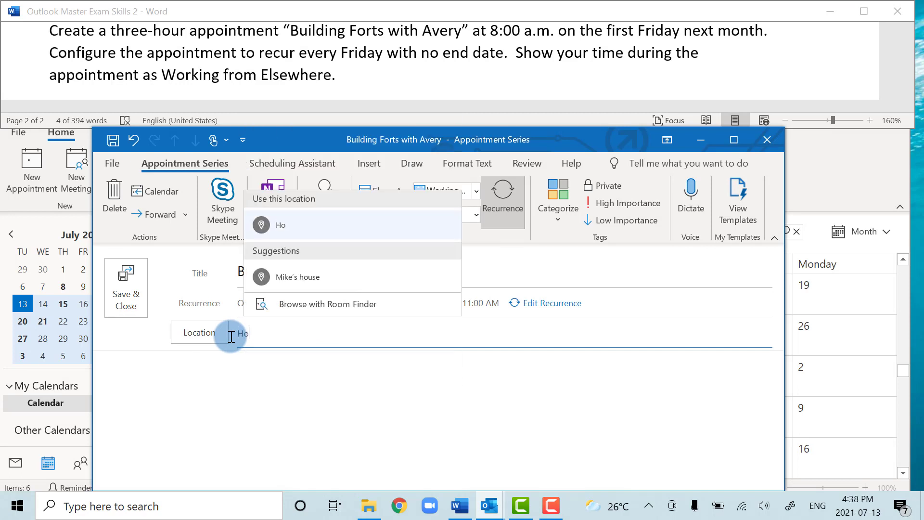
type("me")
key("Return")
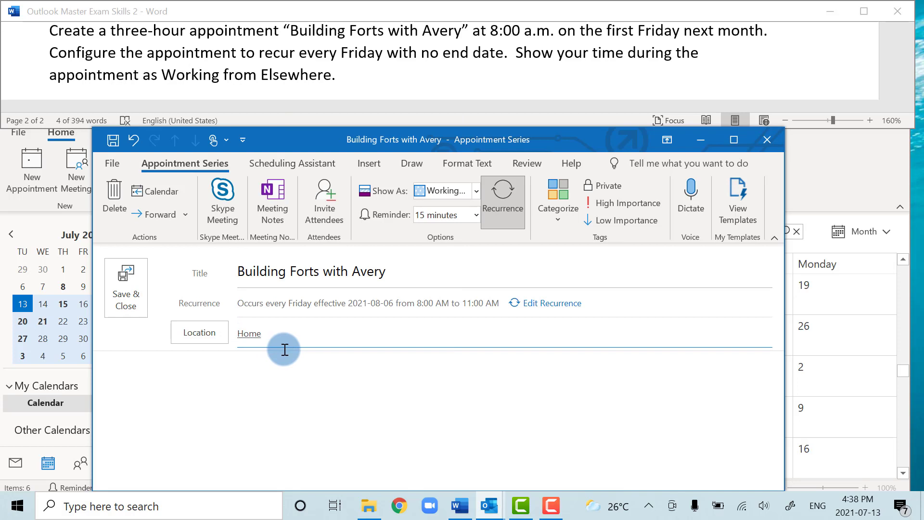
left_click(128, 293)
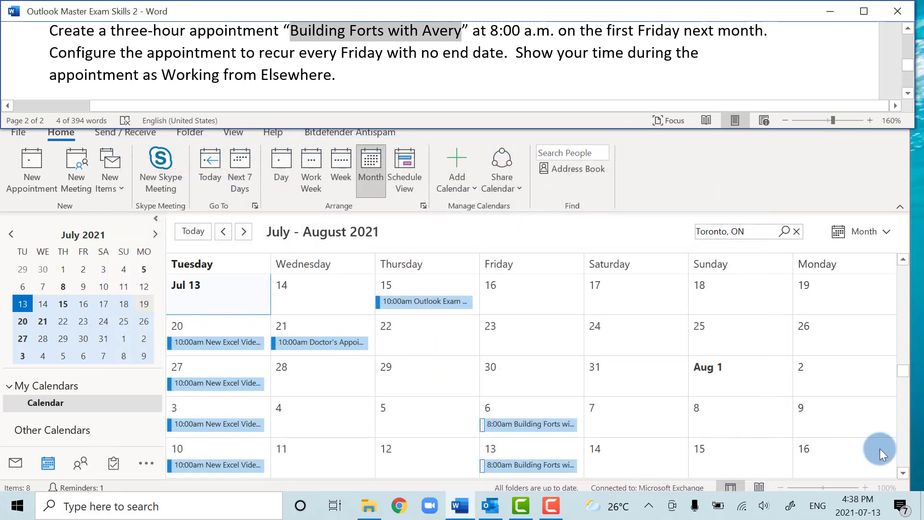
scroll(904, 459, "down", 5)
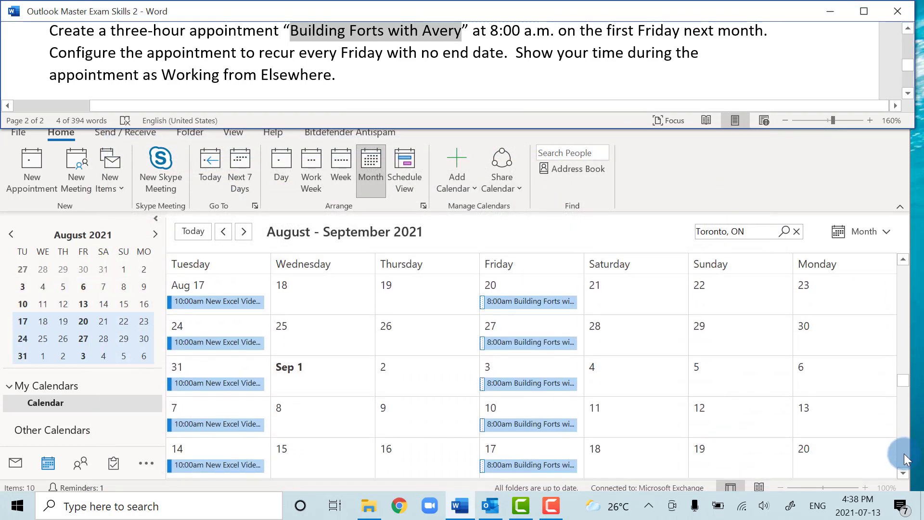
scroll(905, 459, "down", 1)
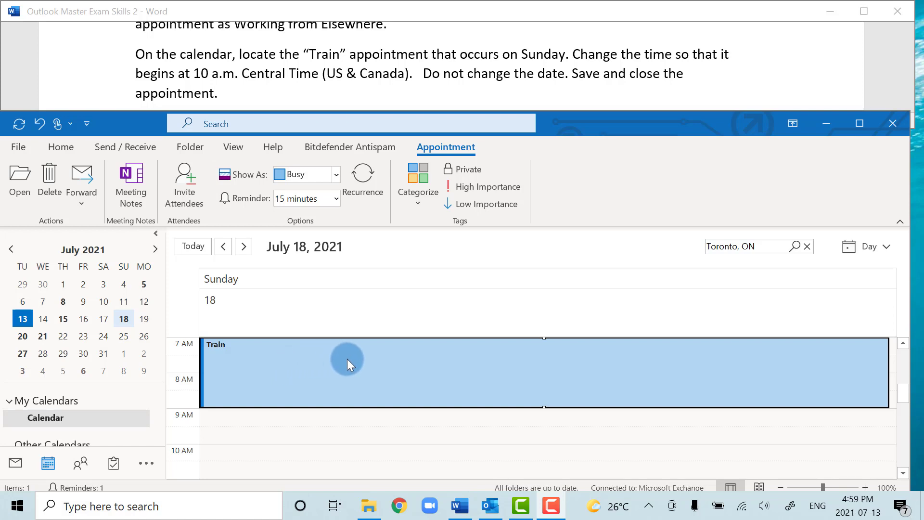
Step: Open the Train appointment on Sunday, July 18, 2021 and display its time zone settings
double_click(401, 359)
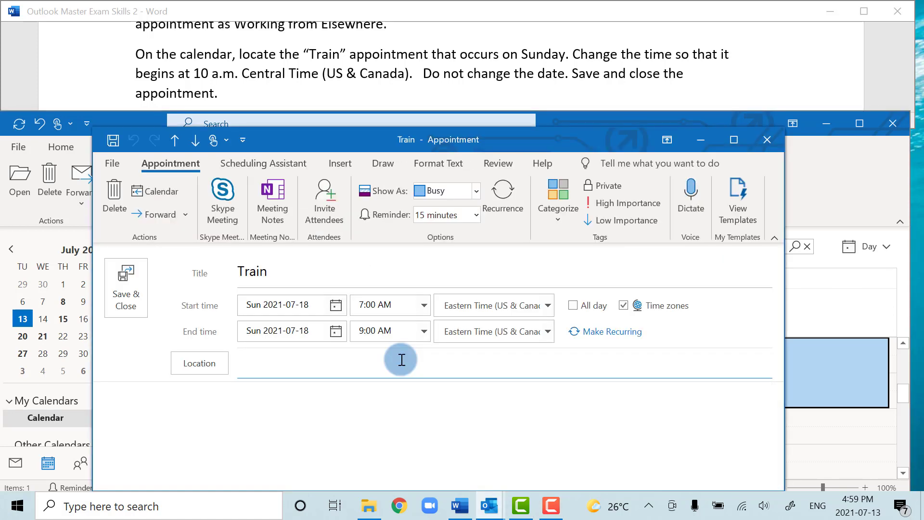
left_click(623, 305)
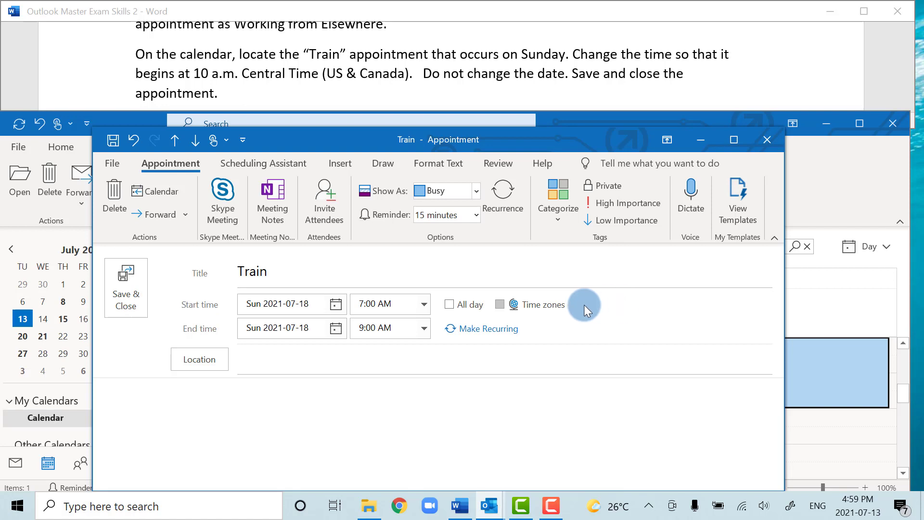
left_click(502, 305)
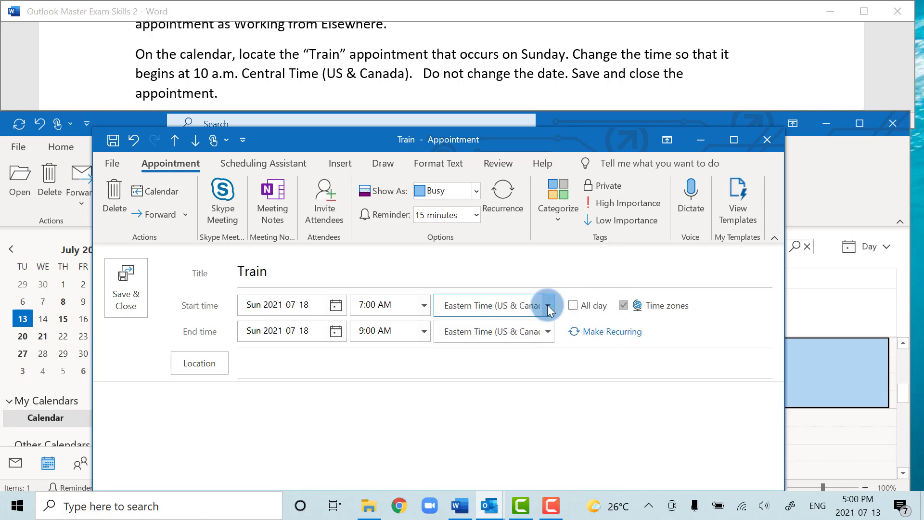
Step: Set the Train appointment's start time zone to (UTC-06:00) Central Time (US & Canada)
left_click(548, 307)
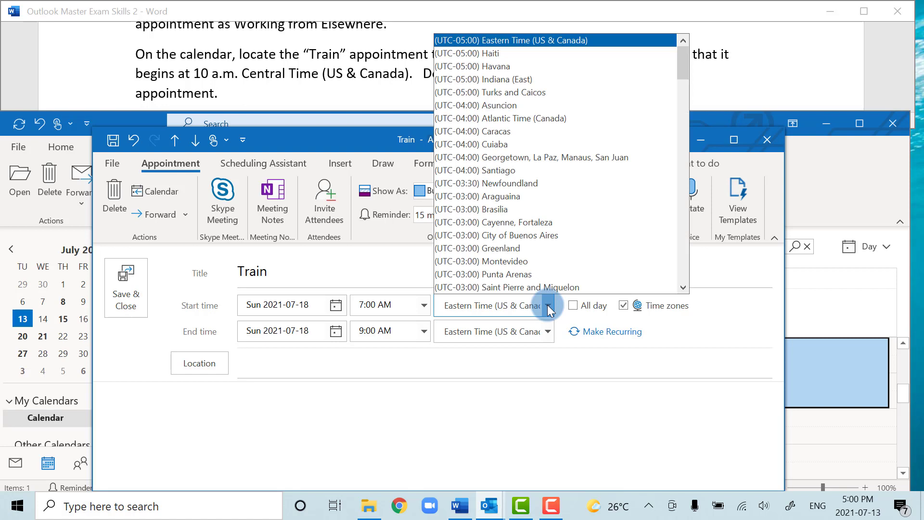
scroll(553, 119, "up", 1)
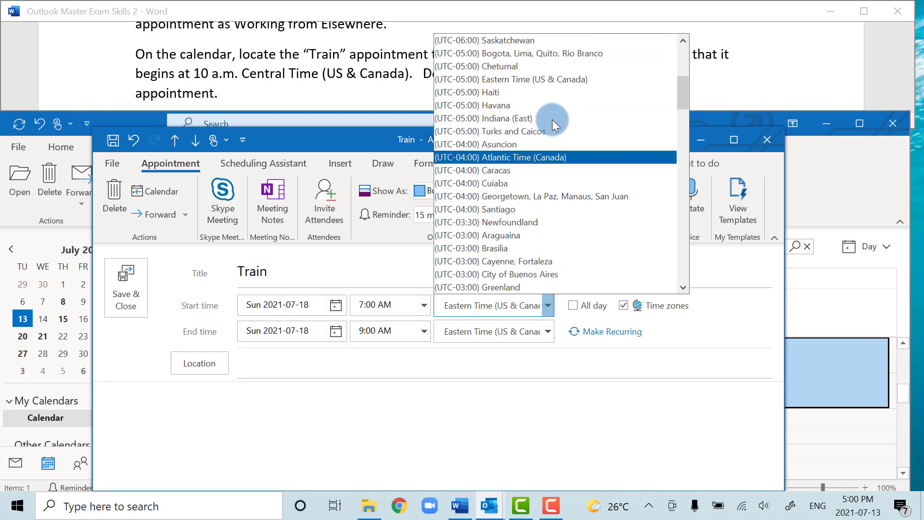
scroll(507, 137, "up", 1)
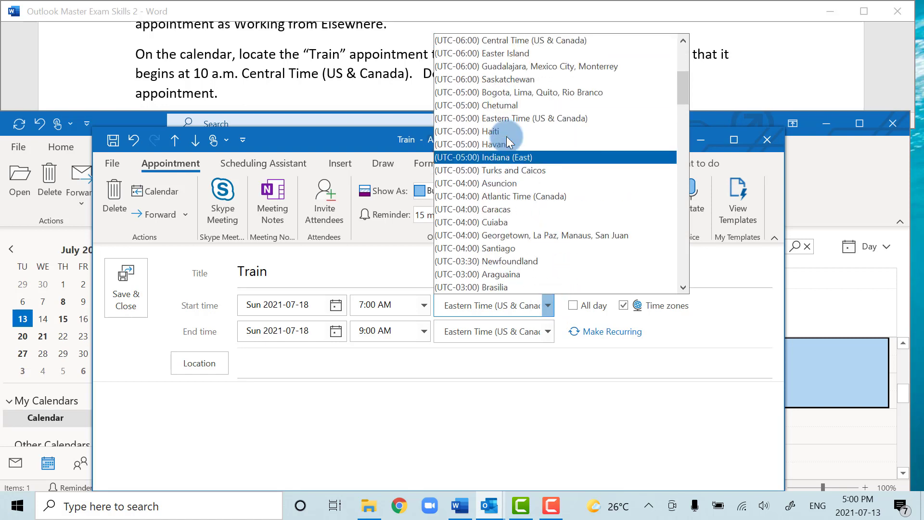
key("Down")
key("Down")
key("Down")
key("Up")
key("Up")
key("Up")
key("Up")
key("Up")
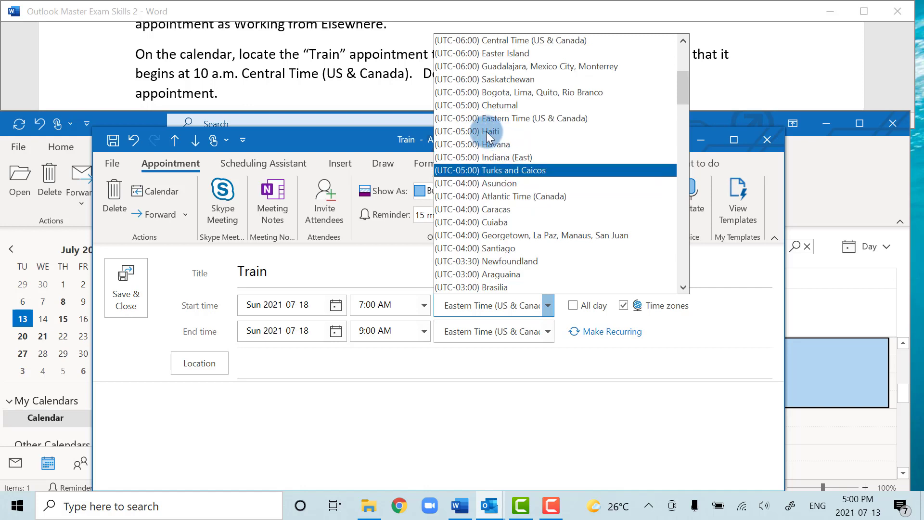
key("Up")
key("Up")
key("Up")
key("Up")
key("Up")
key("Up")
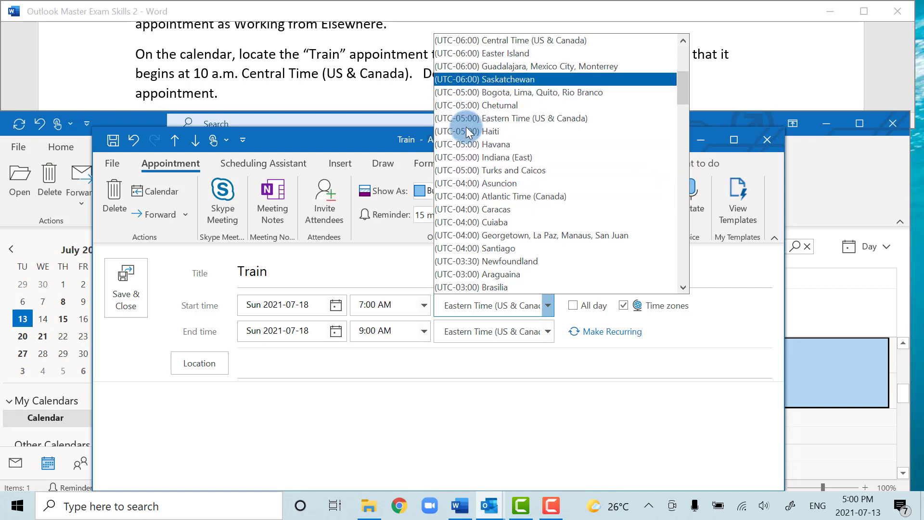
key("Down")
key("Down")
scroll(470, 104, "up", 1)
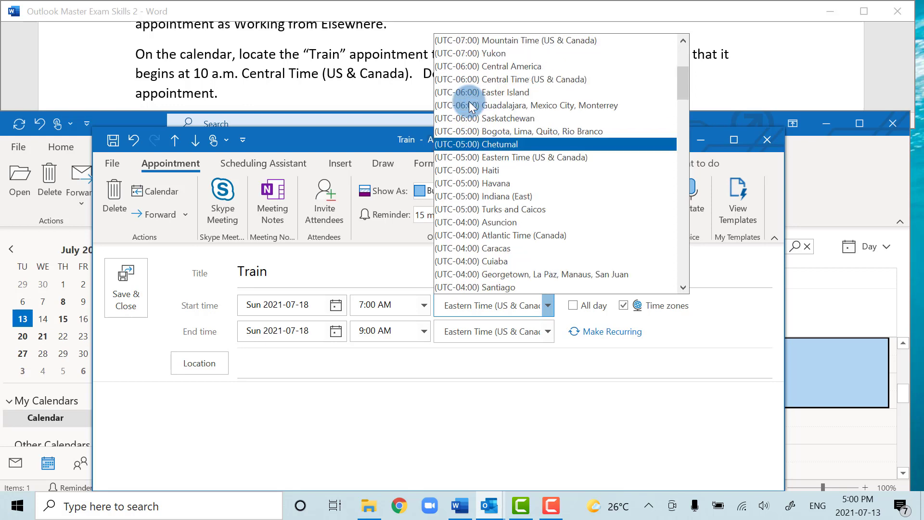
left_click(596, 81)
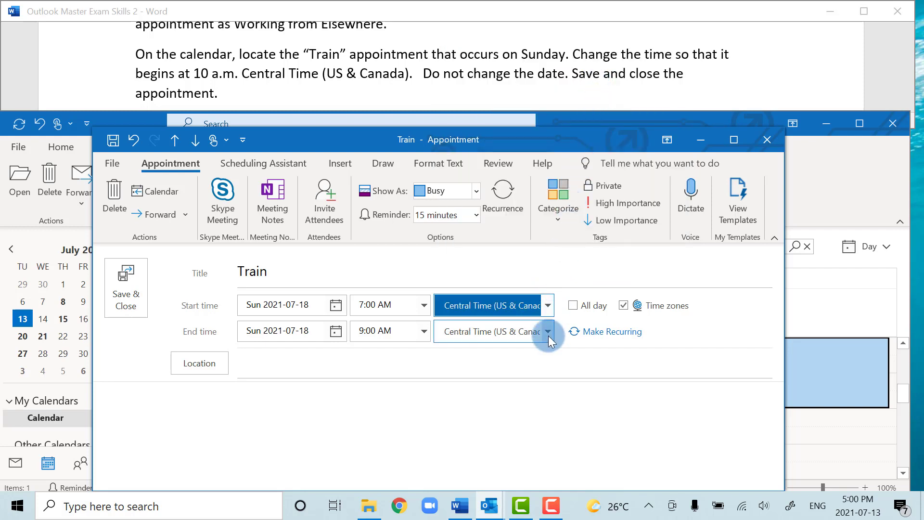
Step: Set the Train appointment's start time to 10:30 AM, then save and close it
left_click(426, 305)
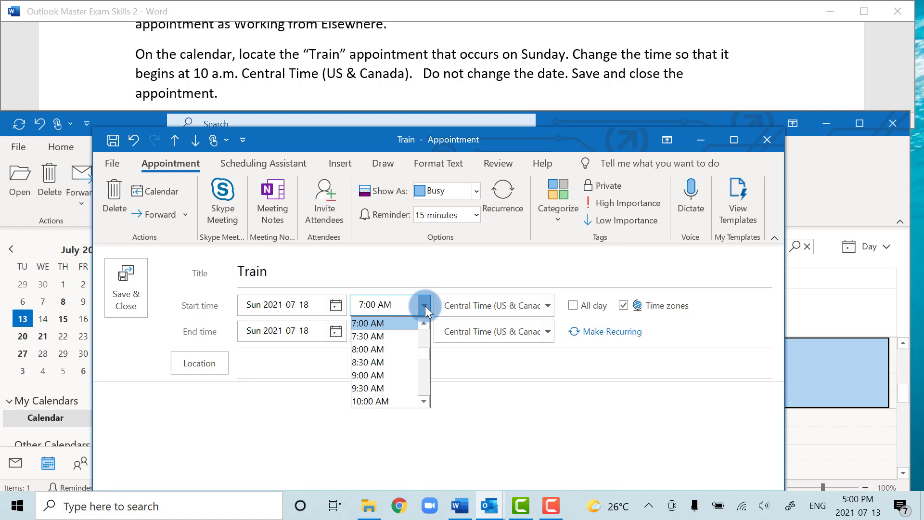
left_click(424, 400)
left_click(404, 402)
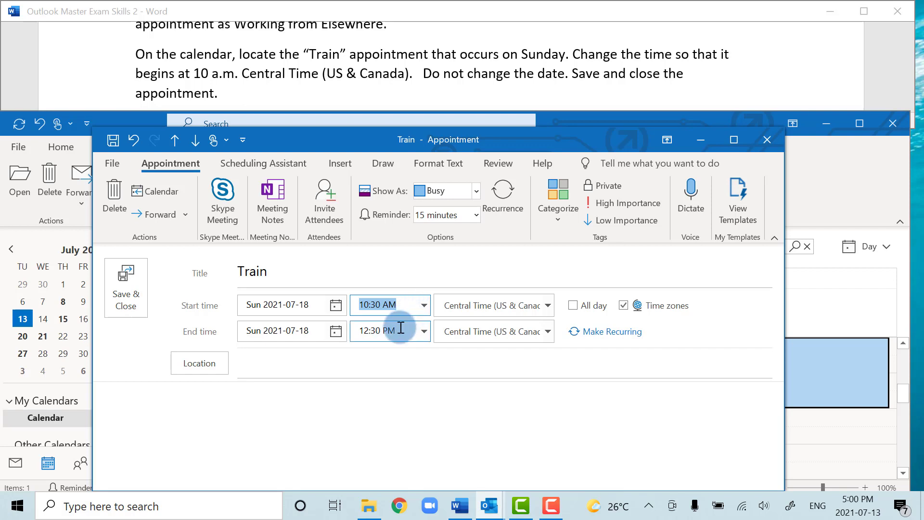
left_click(130, 293)
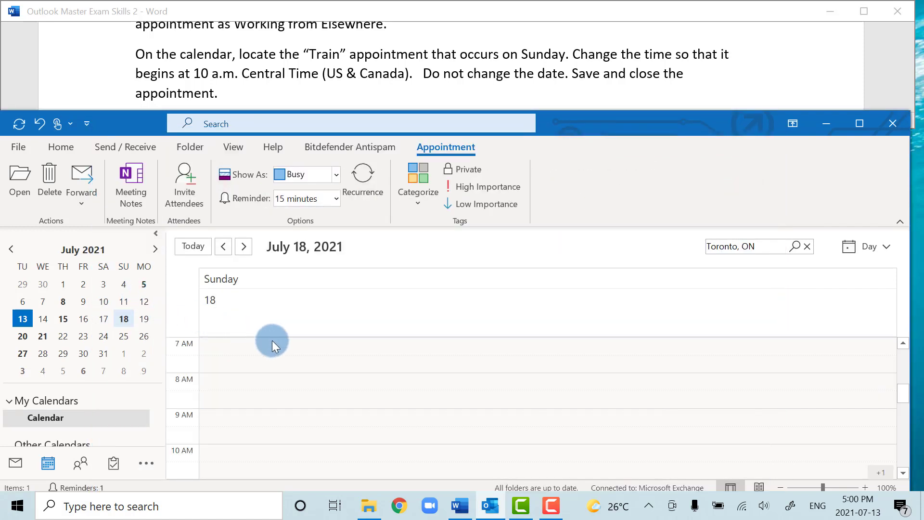